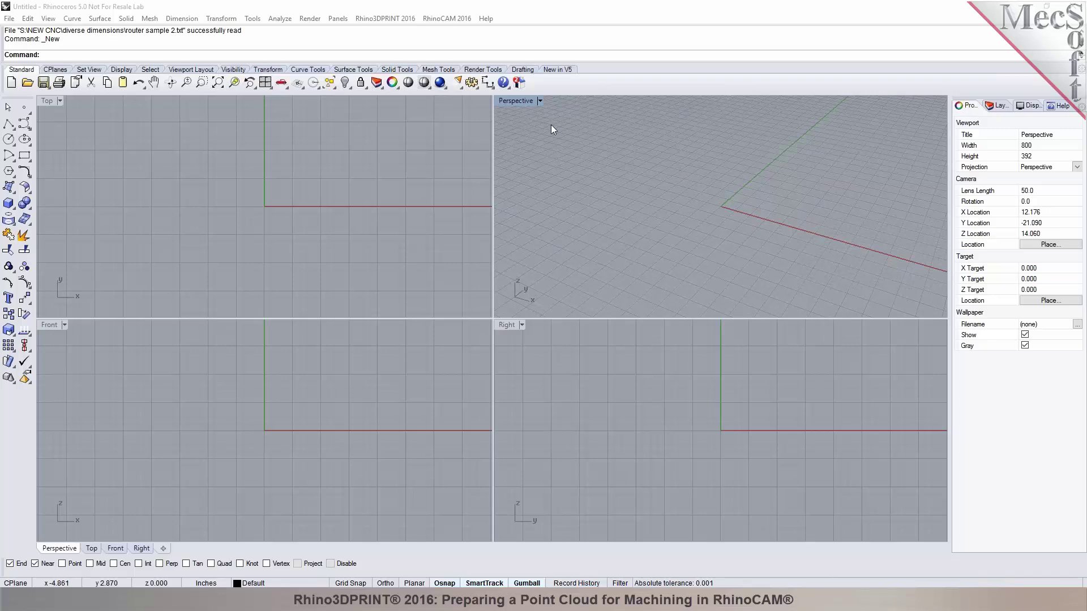
- Open the Rhino3DPRINT browser and review its modeling, inspection, repair and 3D print tool sets, ending on the creation tools
{"action": "left_click", "coordinate": [379, 20]}
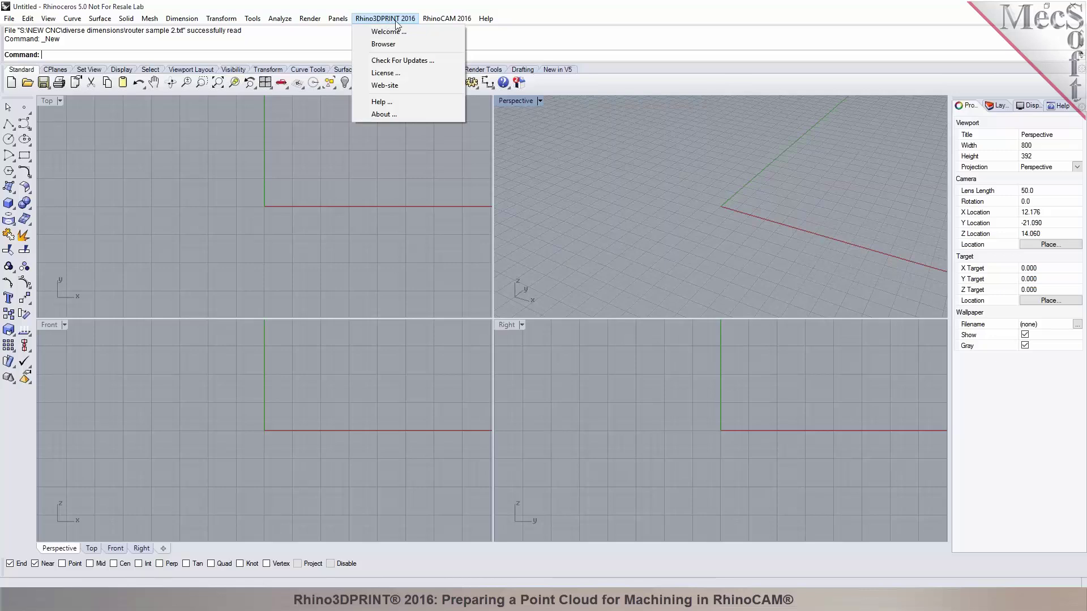
{"action": "left_click", "coordinate": [389, 45]}
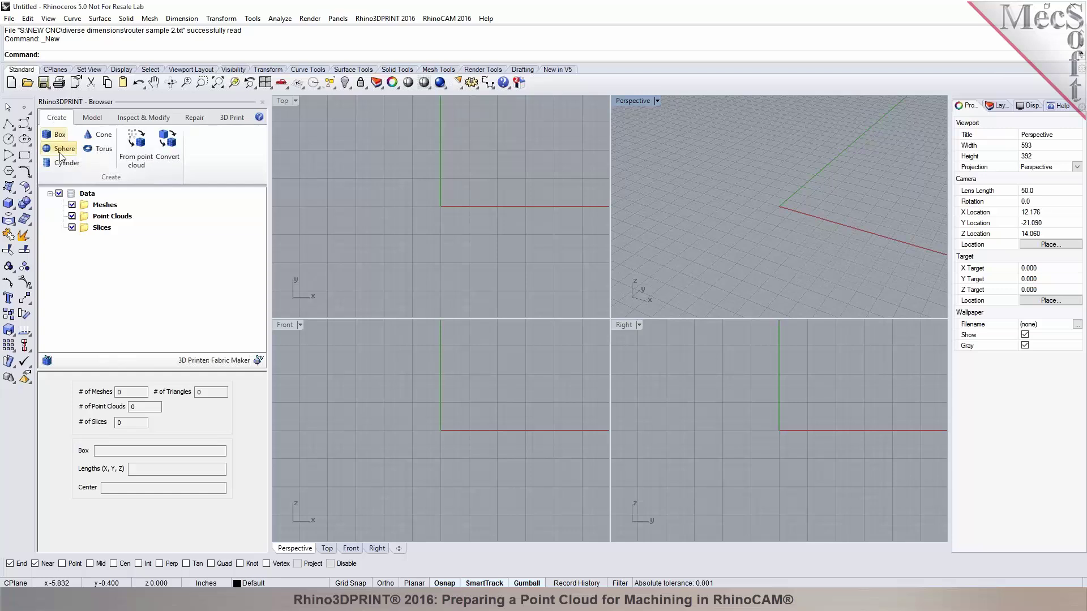
{"action": "left_click", "coordinate": [94, 118]}
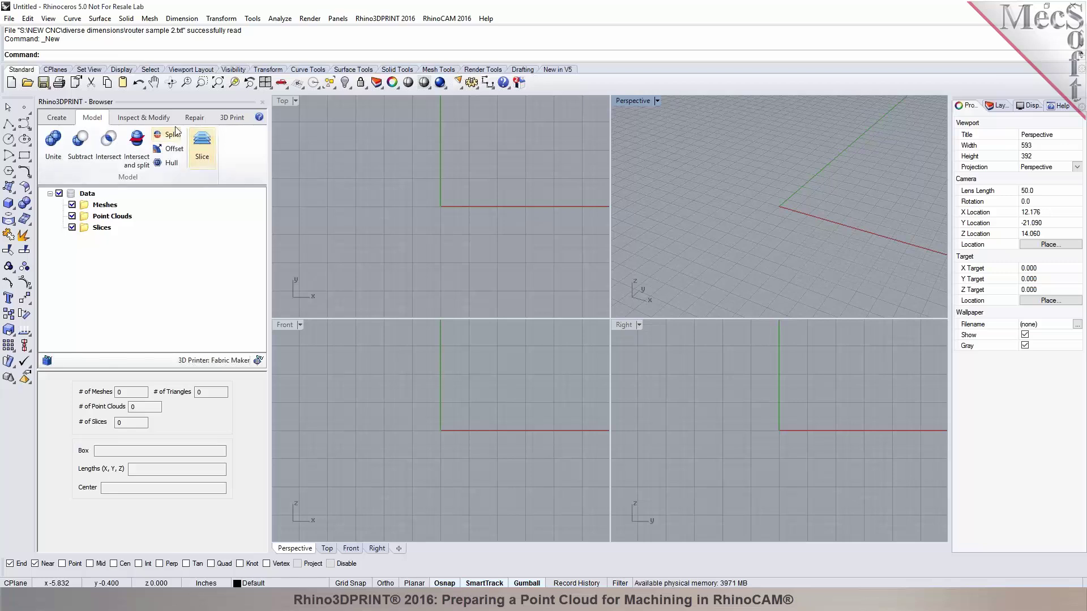
{"action": "left_click", "coordinate": [158, 120]}
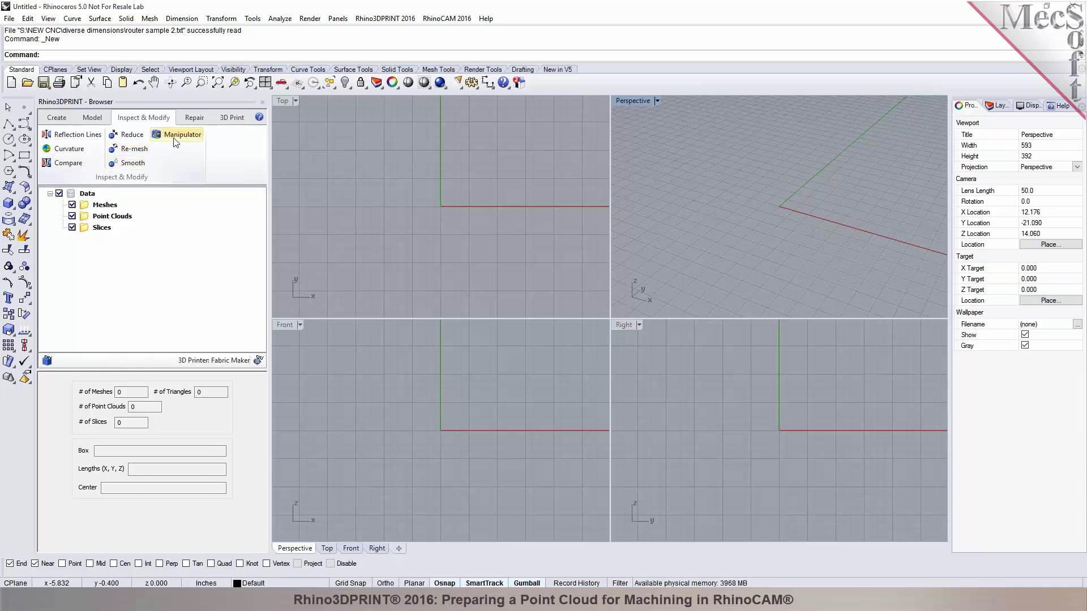
{"action": "left_click", "coordinate": [198, 120]}
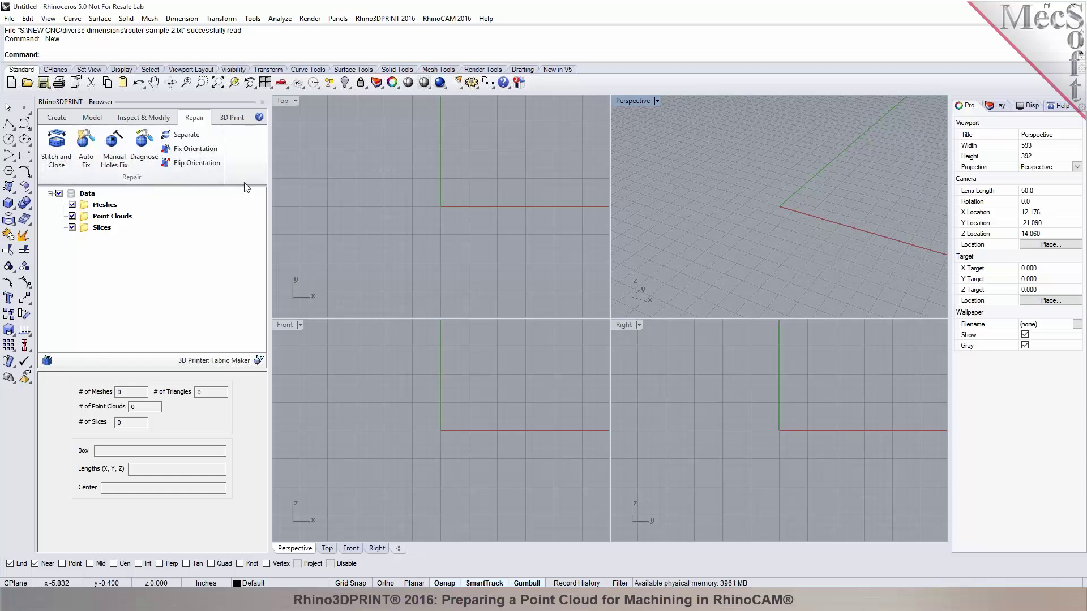
{"action": "left_click", "coordinate": [233, 120]}
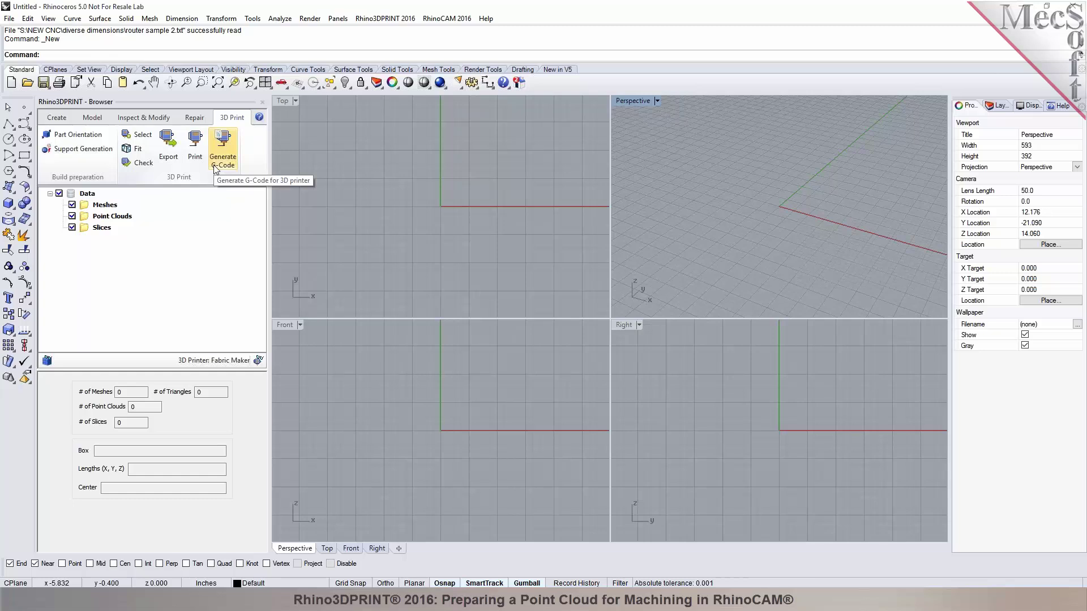
{"action": "left_click", "coordinate": [51, 120]}
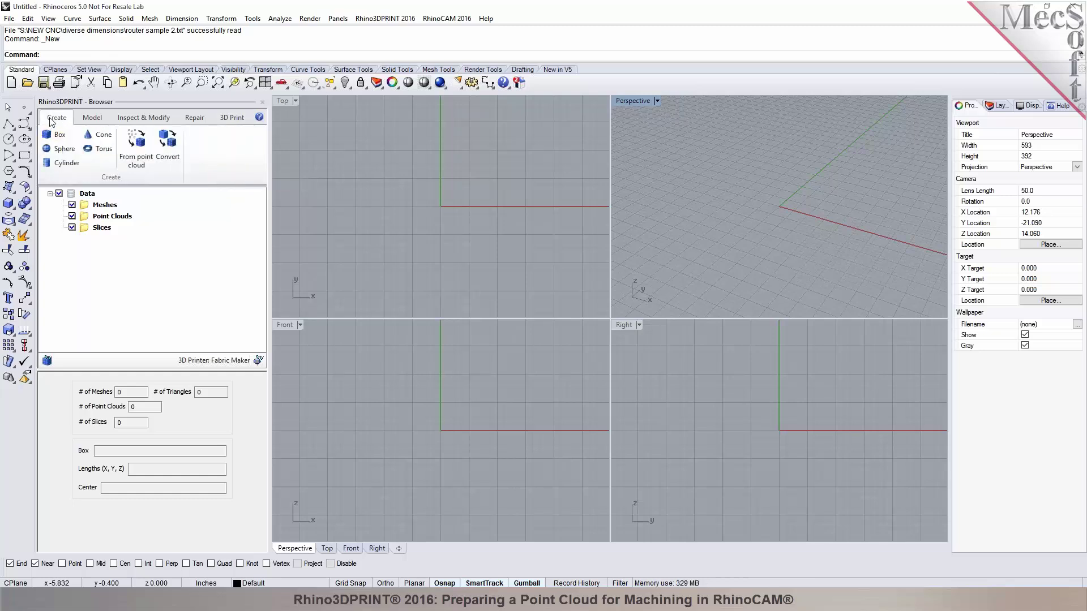
- Open router sample 2.txt as a point cloud, using comma as the delimiter
{"action": "left_click", "coordinate": [27, 83]}
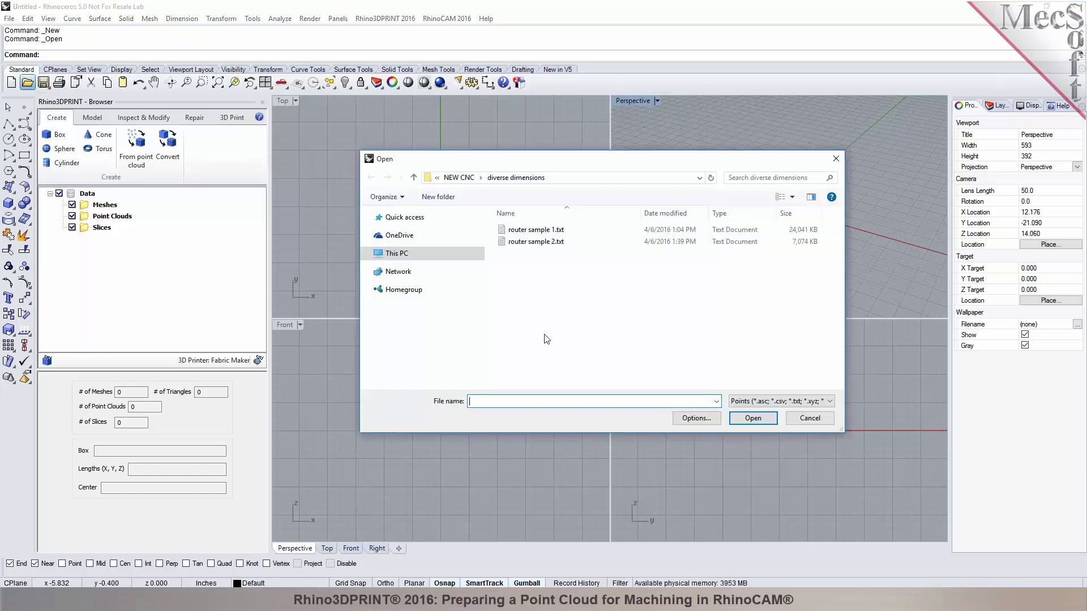
{"action": "left_click", "coordinate": [521, 243]}
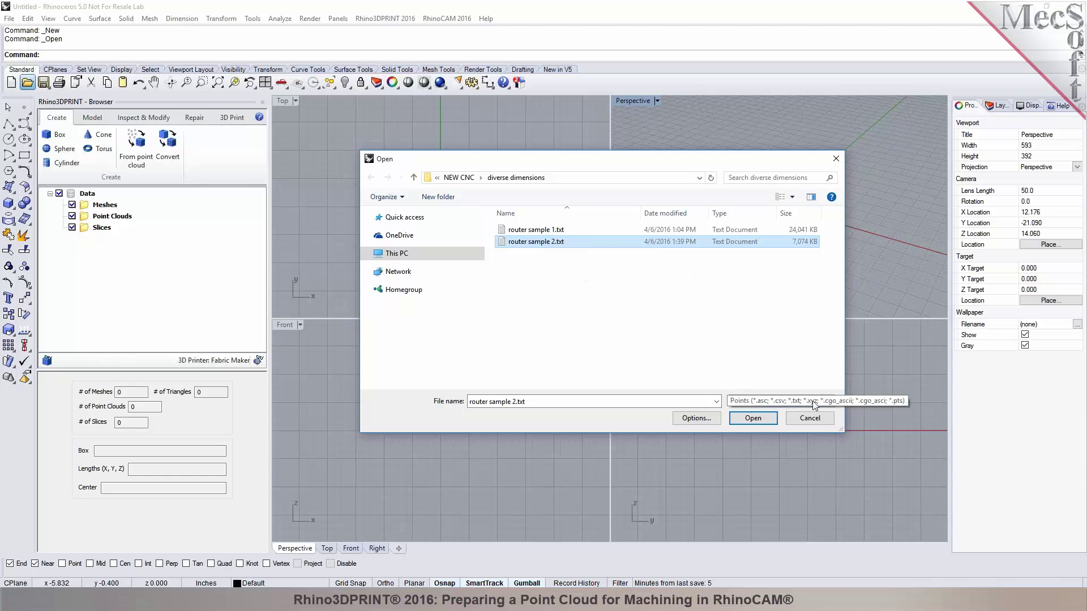
{"action": "left_click", "coordinate": [752, 418]}
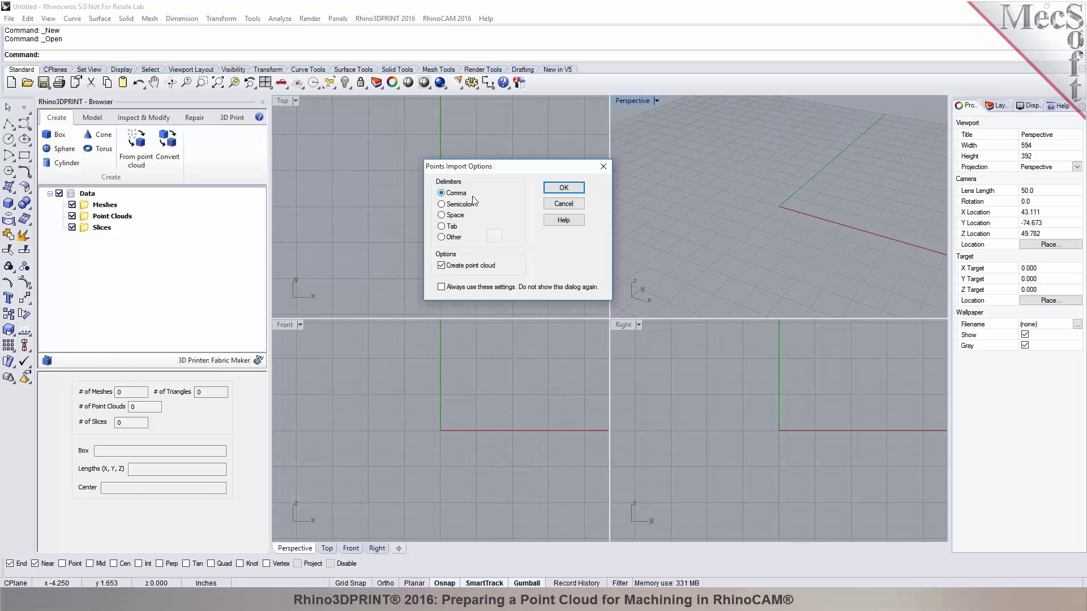
{"action": "left_click", "coordinate": [564, 189]}
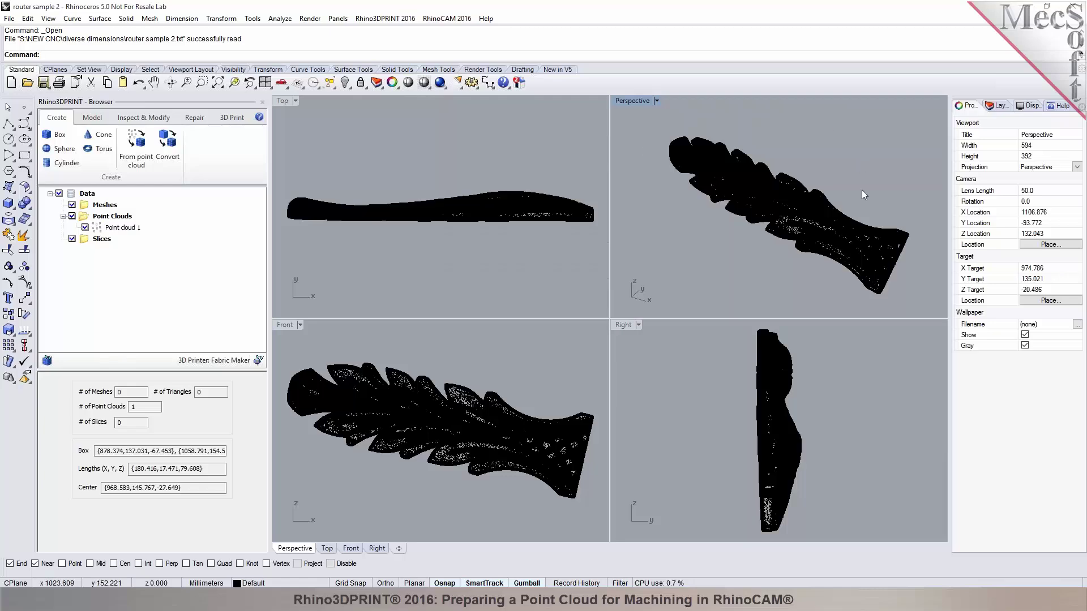
- Examine the imported point cloud up close in the enlarged Perspective view and check its properties
{"action": "scroll", "coordinate": [878, 201], "scroll_direction": "up", "scroll_amount": 2}
{"action": "double_click", "coordinate": [644, 100]}
{"action": "scroll", "coordinate": [656, 268], "scroll_direction": "up", "scroll_amount": 6}
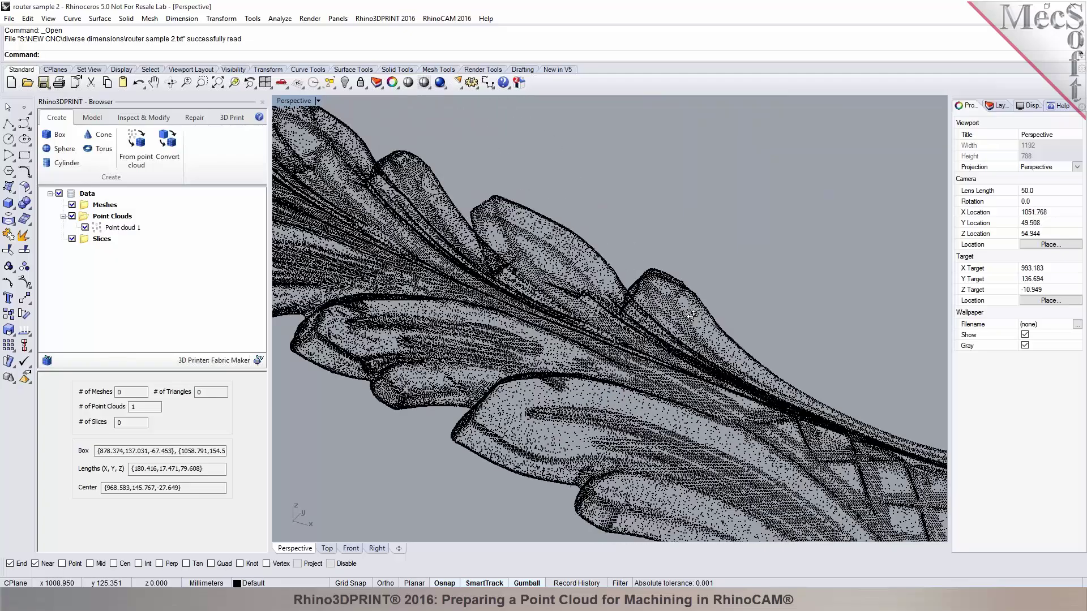
{"action": "right_click_drag", "start_coordinate": [690, 316], "coordinate": [721, 313]}
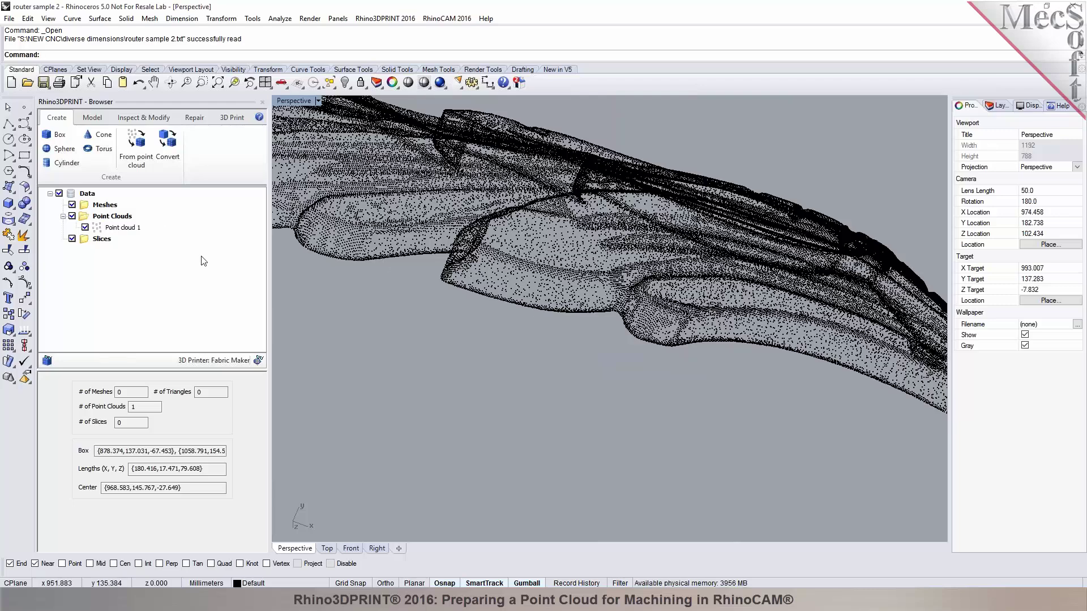
{"action": "left_click", "coordinate": [122, 228]}
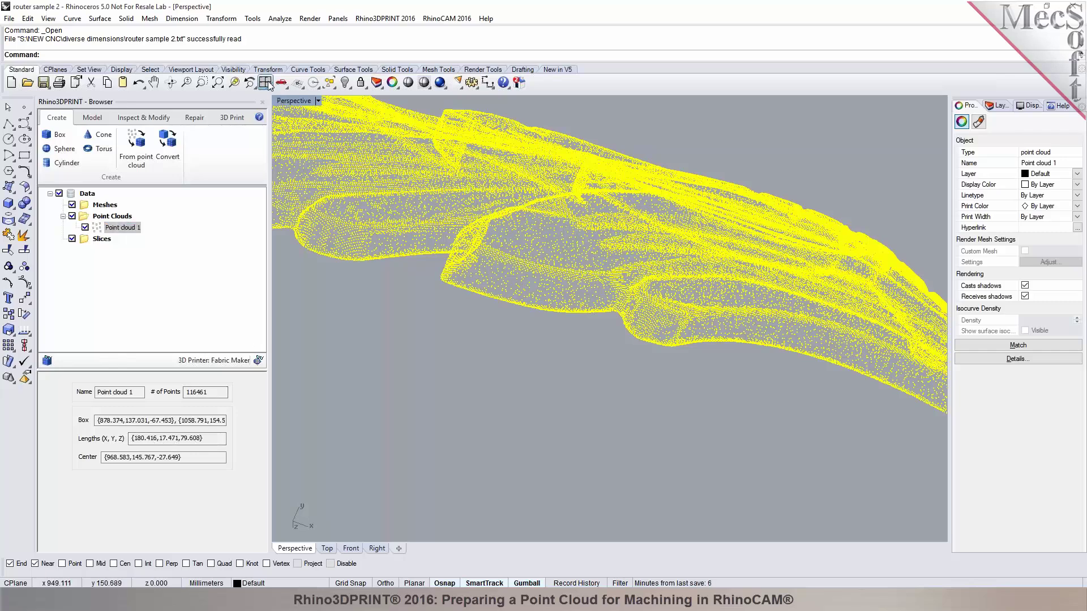
- Restore the four-view layout fitted to the model and rotate the point cloud 90 degrees in the Right view
{"action": "double_click", "coordinate": [289, 100]}
{"action": "key", "text": "ctrl+shift+e"}
{"action": "left_click", "coordinate": [672, 412]}
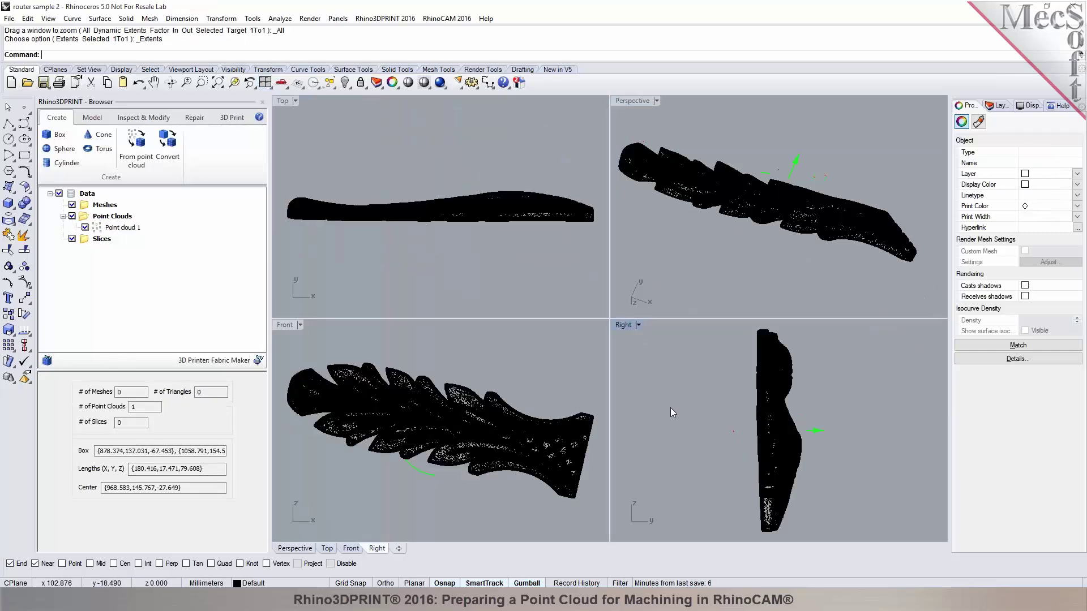
{"action": "left_click", "coordinate": [780, 406]}
{"action": "left_click", "coordinate": [744, 462]}
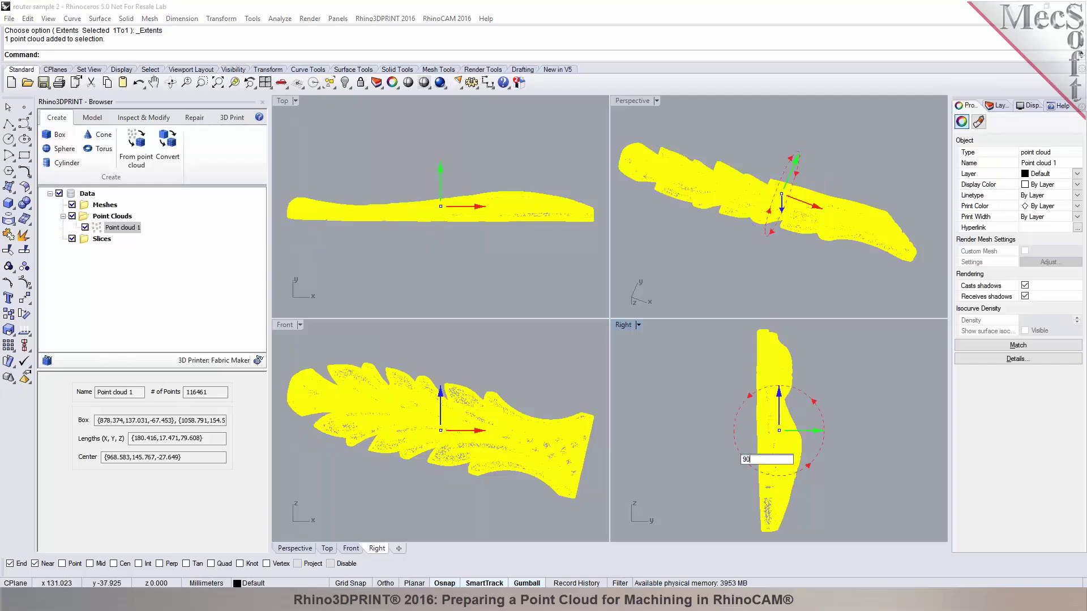
{"action": "type", "text": "90"}
{"action": "key", "text": "Return"}
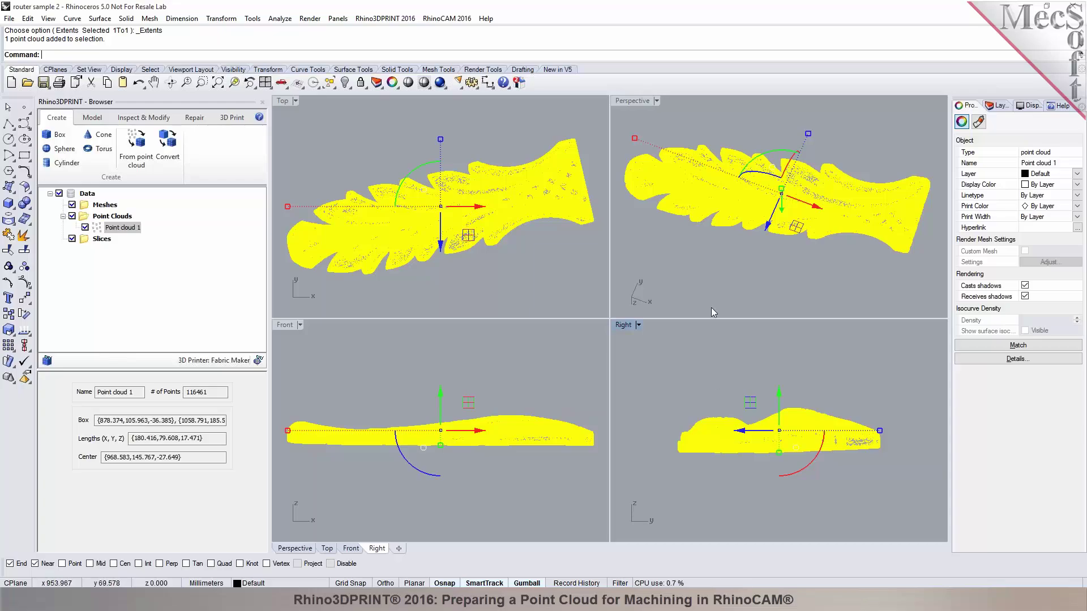
- Examine the rotated point cloud's orientation in all four views and from several angles in the enlarged Perspective view
{"action": "left_click", "coordinate": [708, 284]}
{"action": "double_click", "coordinate": [638, 102]}
{"action": "right_click_drag", "start_coordinate": [637, 103], "coordinate": [633, 393]}
{"action": "scroll", "coordinate": [698, 210], "scroll_direction": "up", "scroll_amount": 5}
{"action": "scroll", "coordinate": [633, 392], "scroll_direction": "down", "scroll_amount": 3}
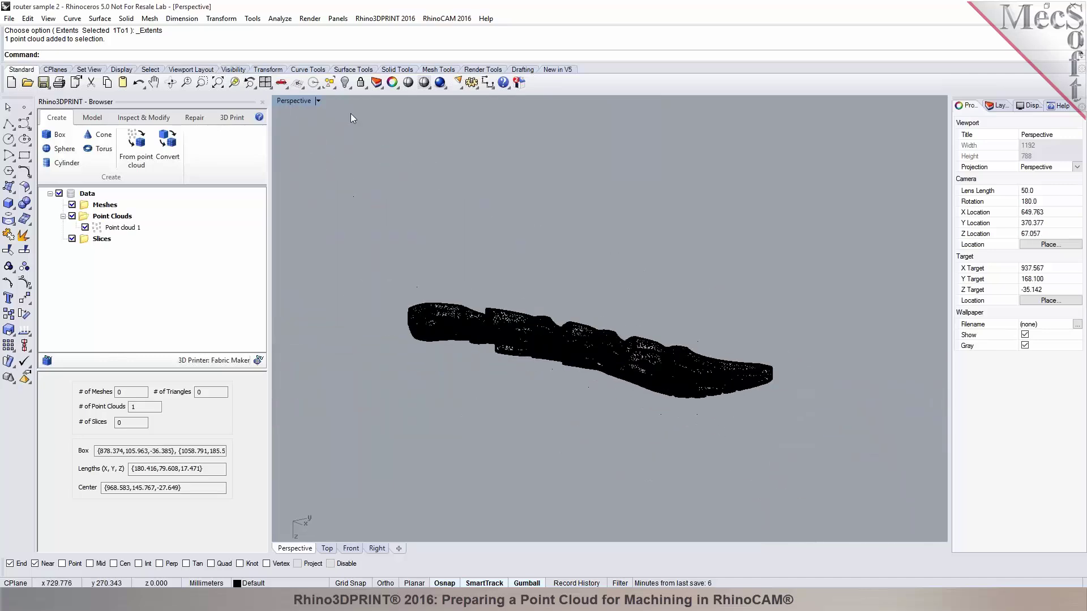
{"action": "left_click", "coordinate": [265, 82]}
{"action": "right_click", "coordinate": [218, 83]}
{"action": "left_click", "coordinate": [674, 345]}
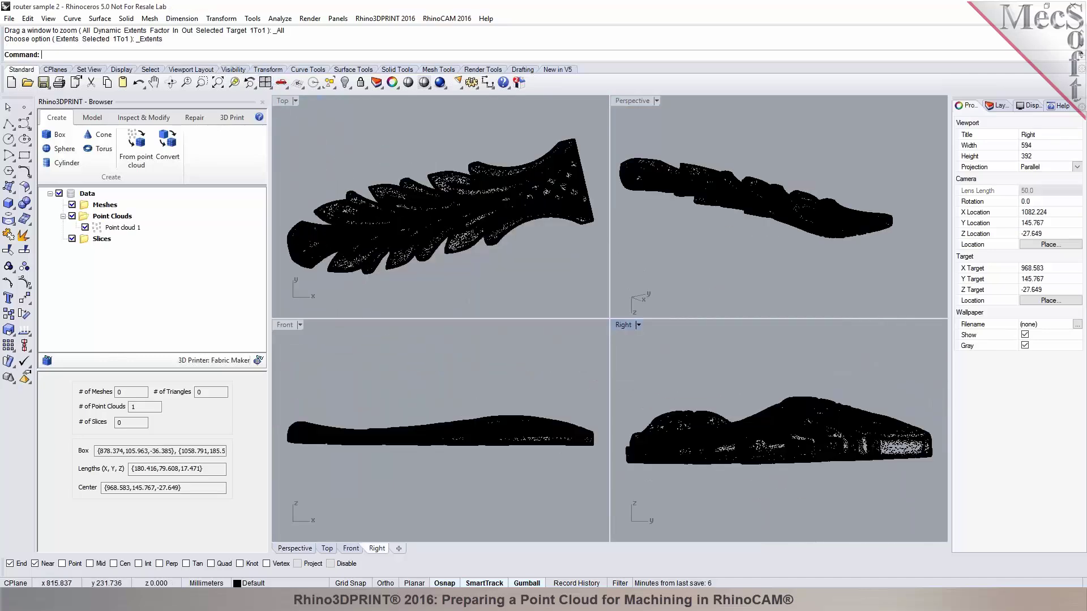
{"action": "double_click", "coordinate": [626, 101]}
{"action": "right_click_drag", "start_coordinate": [604, 160], "coordinate": [457, 253]}
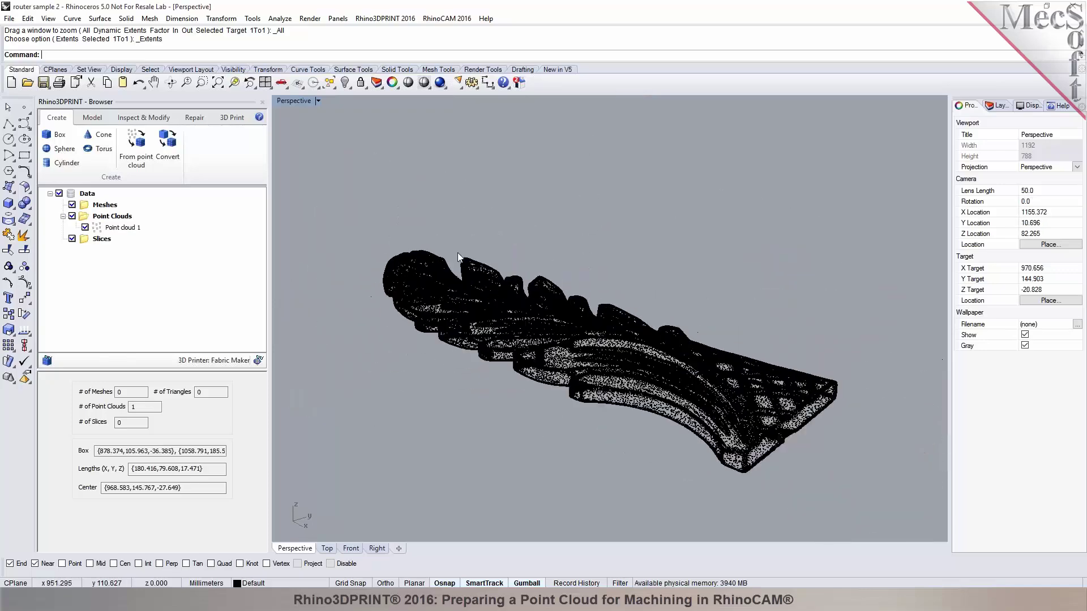
- Create a mesh from the point cloud with the default mesh creation options
{"action": "left_click", "coordinate": [148, 166]}
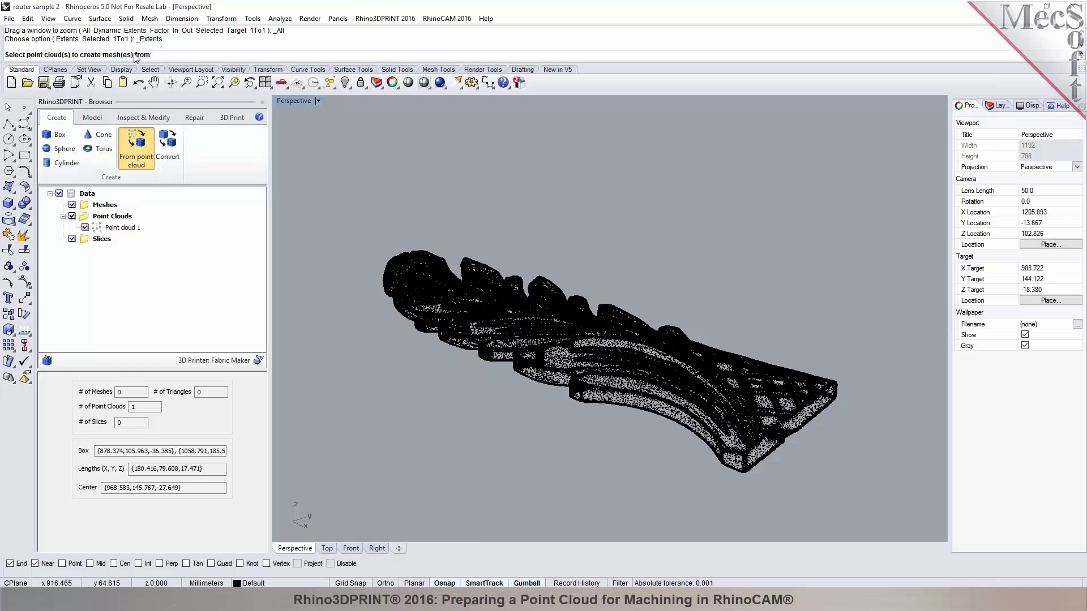
{"action": "left_click", "coordinate": [467, 309]}
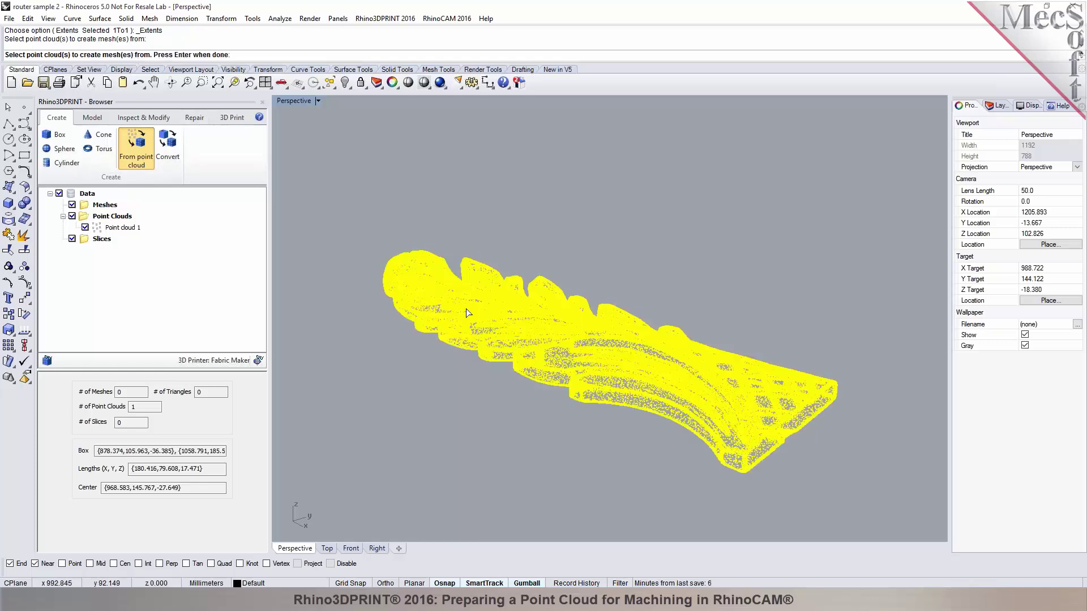
{"action": "key", "text": "Return"}
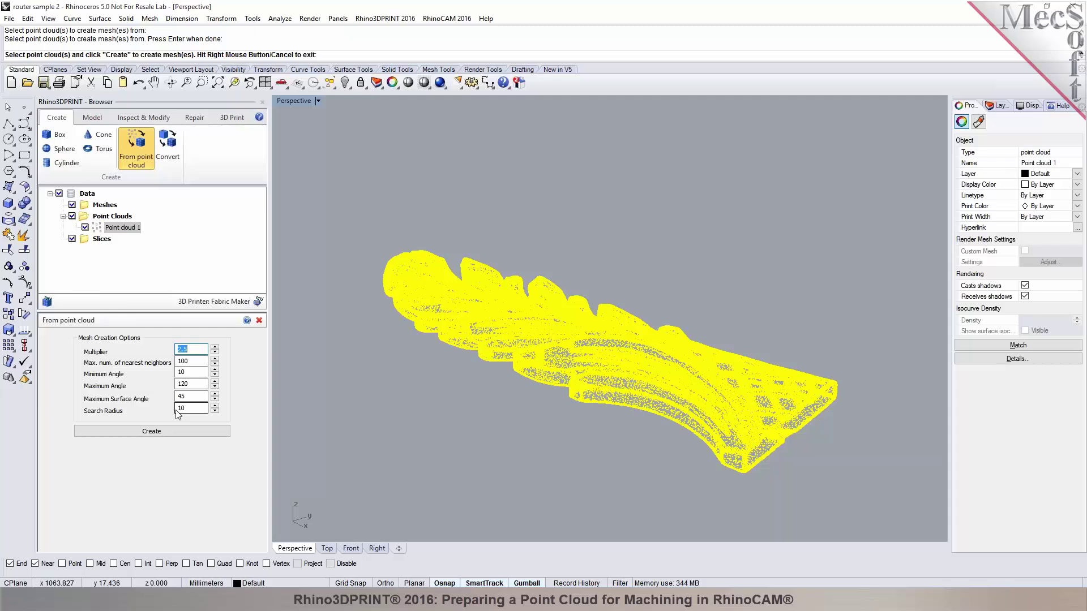
{"action": "left_click", "coordinate": [152, 432]}
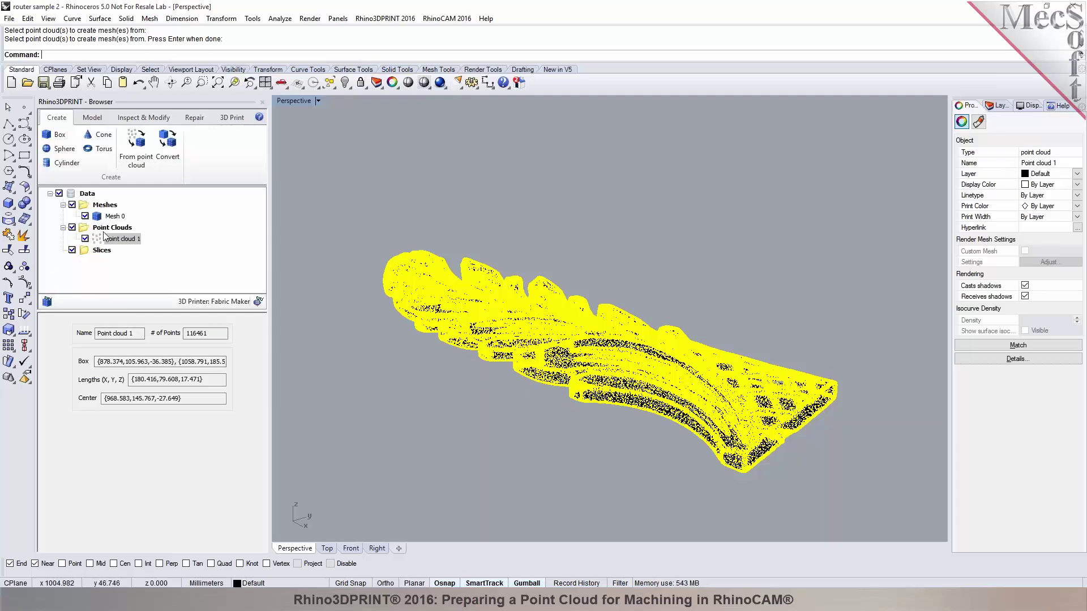
- Hide the point cloud and shade the Perspective view to examine the new mesh's surface up close
{"action": "left_click", "coordinate": [84, 239]}
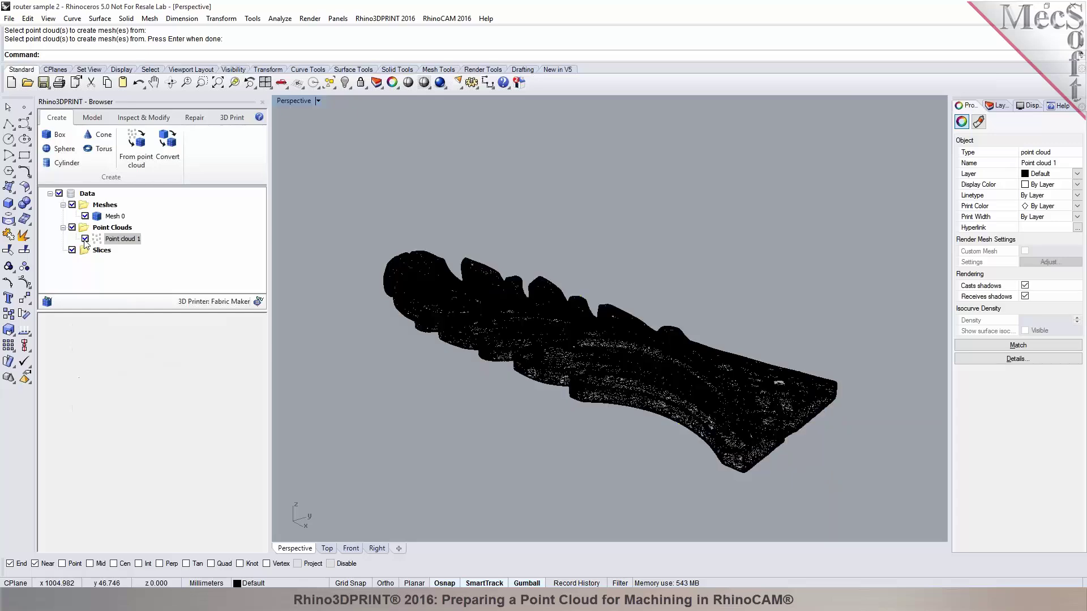
{"action": "left_click", "coordinate": [424, 83]}
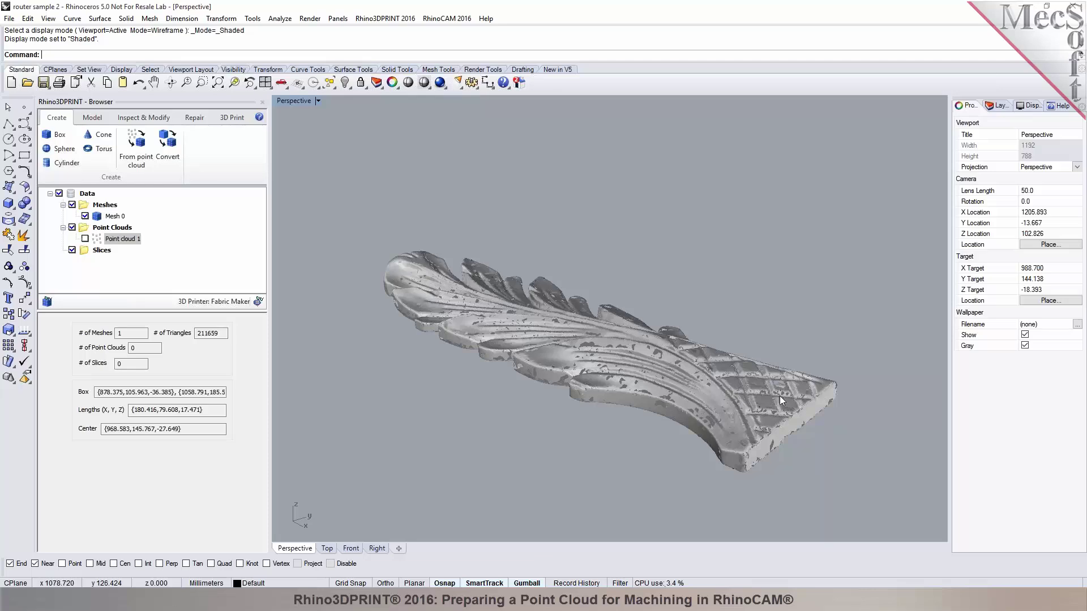
{"action": "scroll", "coordinate": [776, 426], "scroll_direction": "up", "scroll_amount": 5}
{"action": "right_click_drag", "start_coordinate": [776, 426], "coordinate": [706, 355]}
{"action": "scroll", "coordinate": [705, 356], "scroll_direction": "up", "scroll_amount": 3}
{"action": "scroll", "coordinate": [586, 314], "scroll_direction": "down", "scroll_amount": 5}
{"action": "right_click_drag", "start_coordinate": [585, 314], "coordinate": [590, 356]}
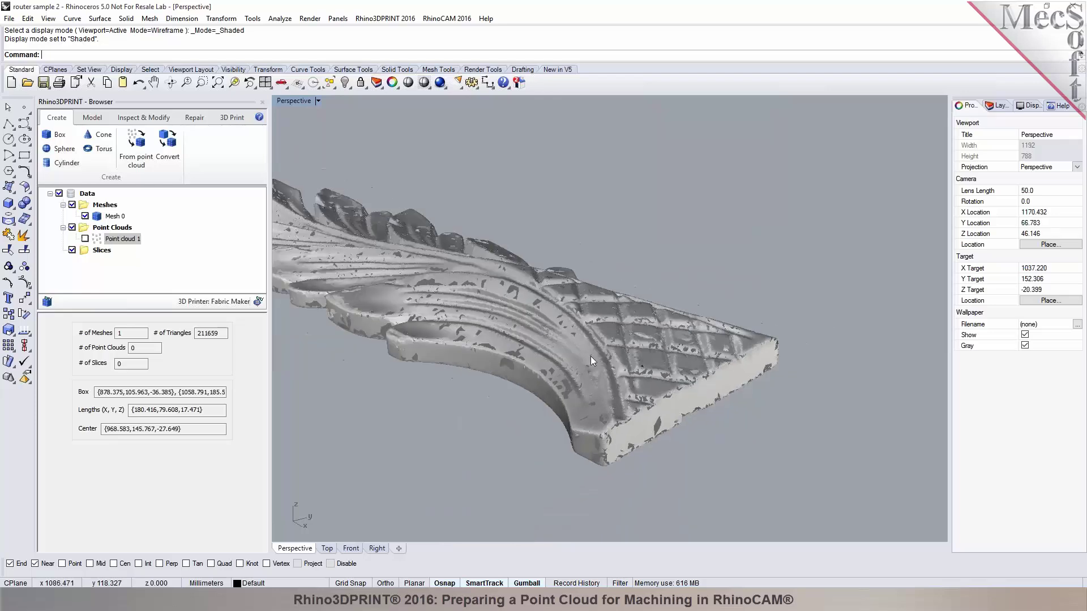
{"action": "scroll", "coordinate": [589, 355], "scroll_direction": "up", "scroll_amount": 3}
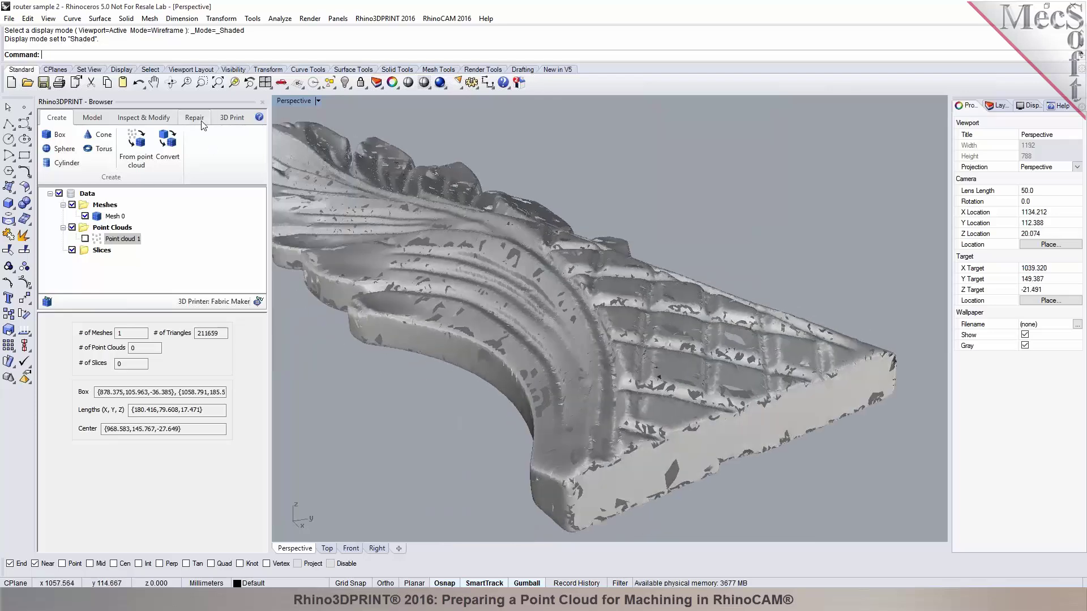
- Diagnose the mesh with only the Open Edges check enabled and examine the marked edges around the lattice end
{"action": "left_click", "coordinate": [195, 118]}
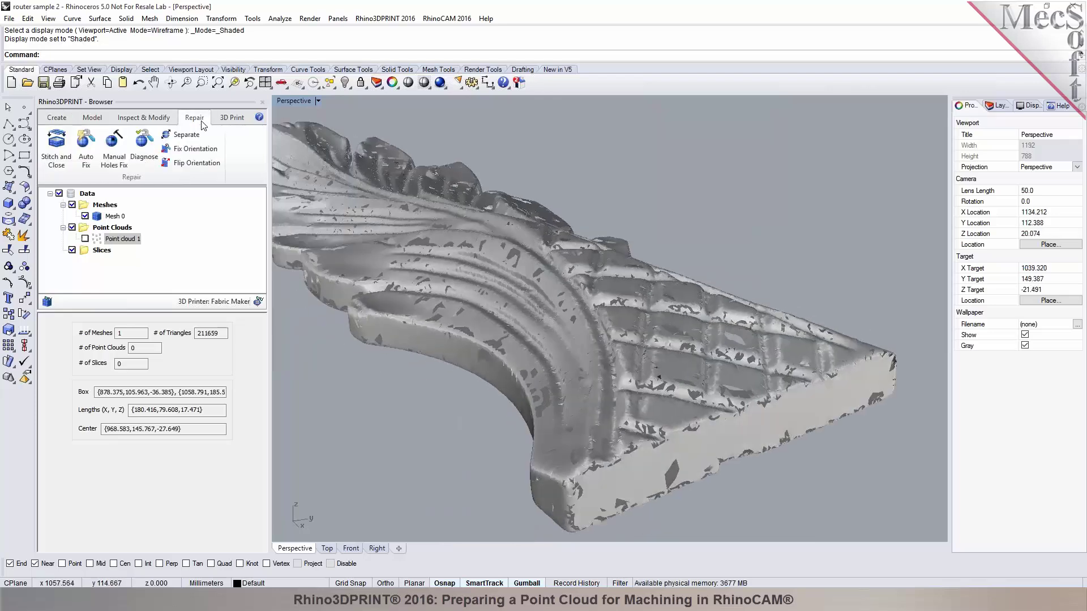
{"action": "left_click", "coordinate": [145, 150]}
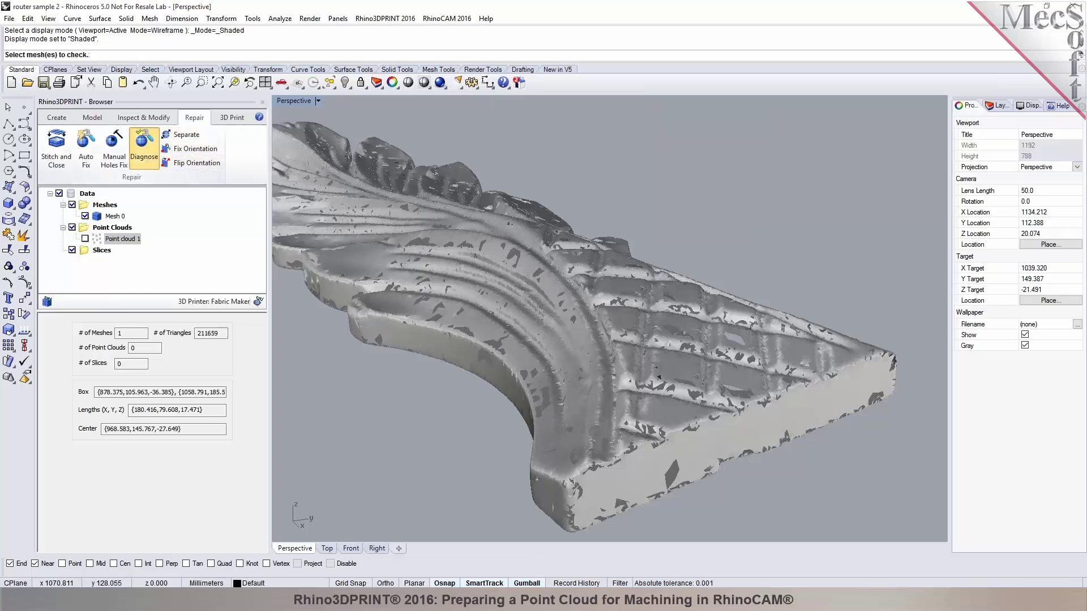
{"action": "key", "text": "Return"}
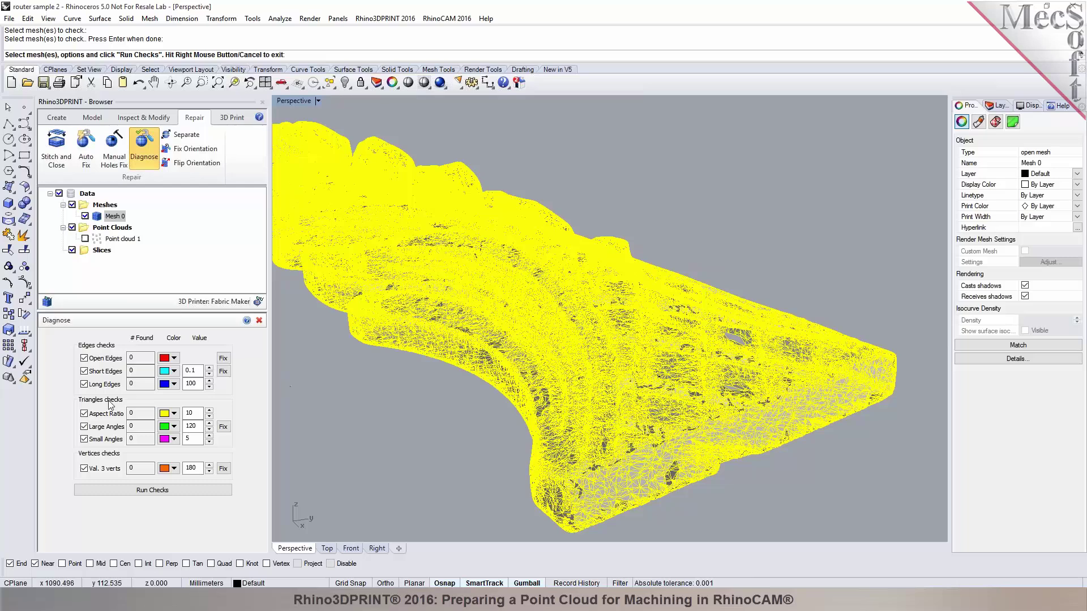
{"action": "left_click", "coordinate": [84, 384]}
{"action": "left_click", "coordinate": [84, 413]}
{"action": "left_click", "coordinate": [83, 427]}
{"action": "left_click", "coordinate": [85, 439]}
{"action": "left_click", "coordinate": [84, 468]}
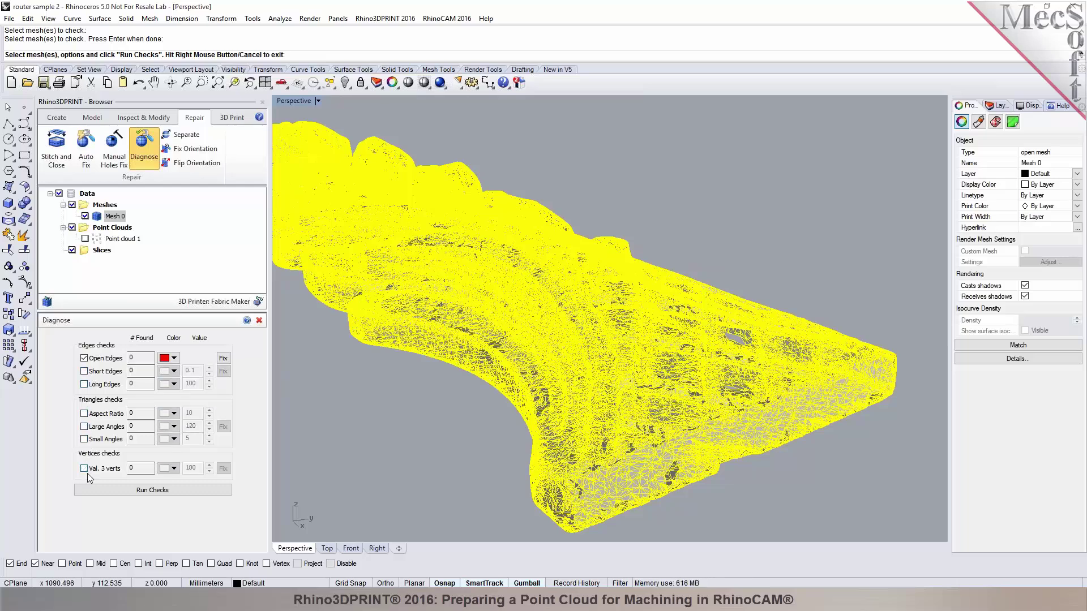
{"action": "left_click", "coordinate": [136, 491]}
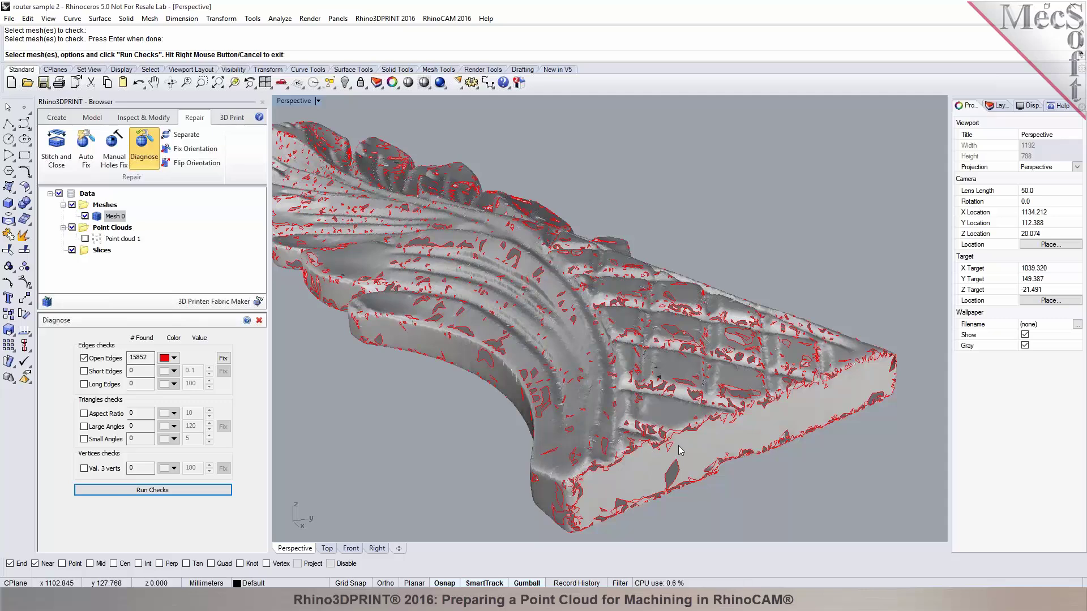
{"action": "scroll", "coordinate": [636, 411], "scroll_direction": "up", "scroll_amount": 5}
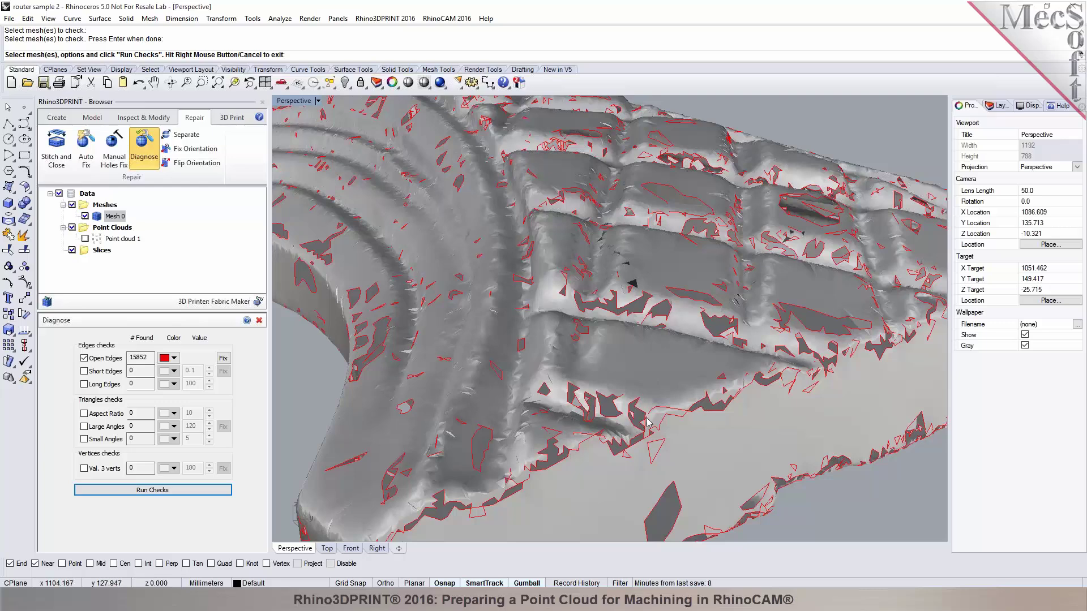
{"action": "scroll", "coordinate": [640, 418], "scroll_direction": "up", "scroll_amount": 3}
{"action": "scroll", "coordinate": [362, 384], "scroll_direction": "down", "scroll_amount": 5}
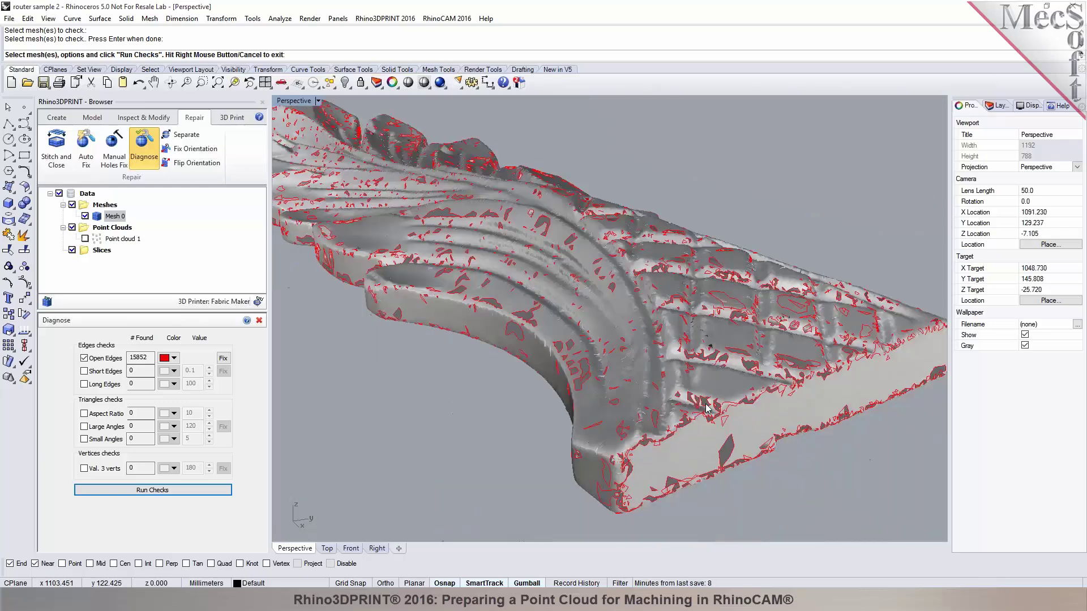
- Close the open-edge diagnosis and repair the mesh's holes automatically with Auto Fix
{"action": "left_click", "coordinate": [259, 320]}
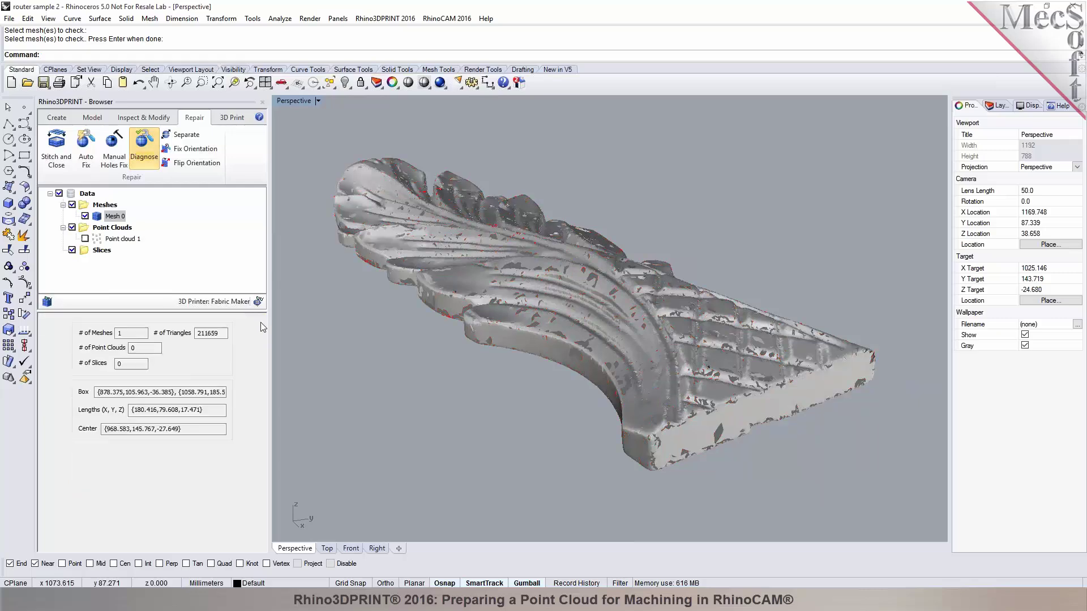
{"action": "left_click", "coordinate": [84, 157]}
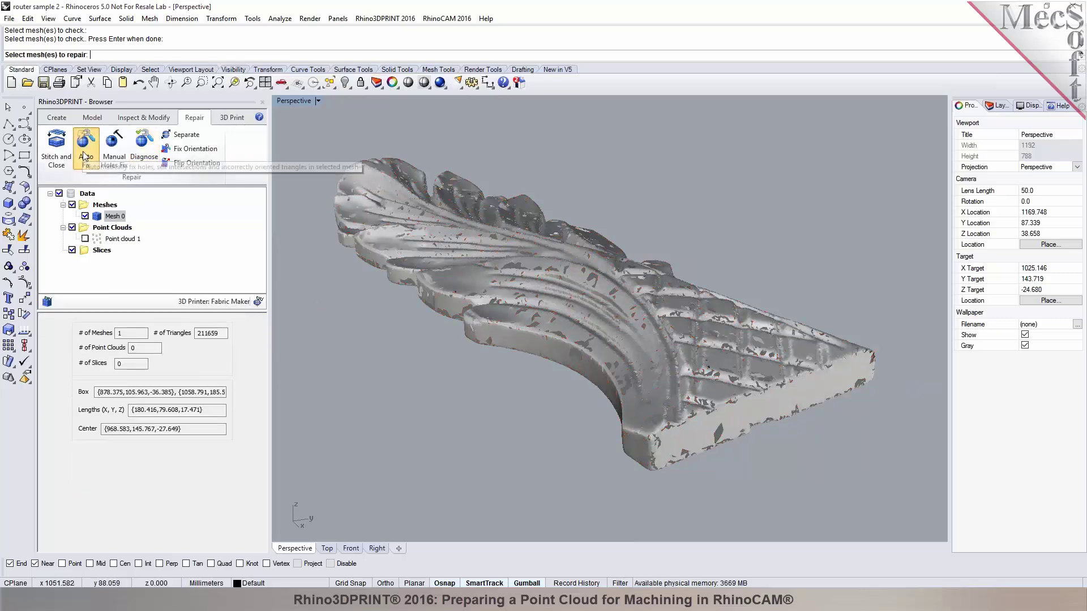
{"action": "left_click", "coordinate": [510, 279]}
{"action": "key", "text": "Return"}
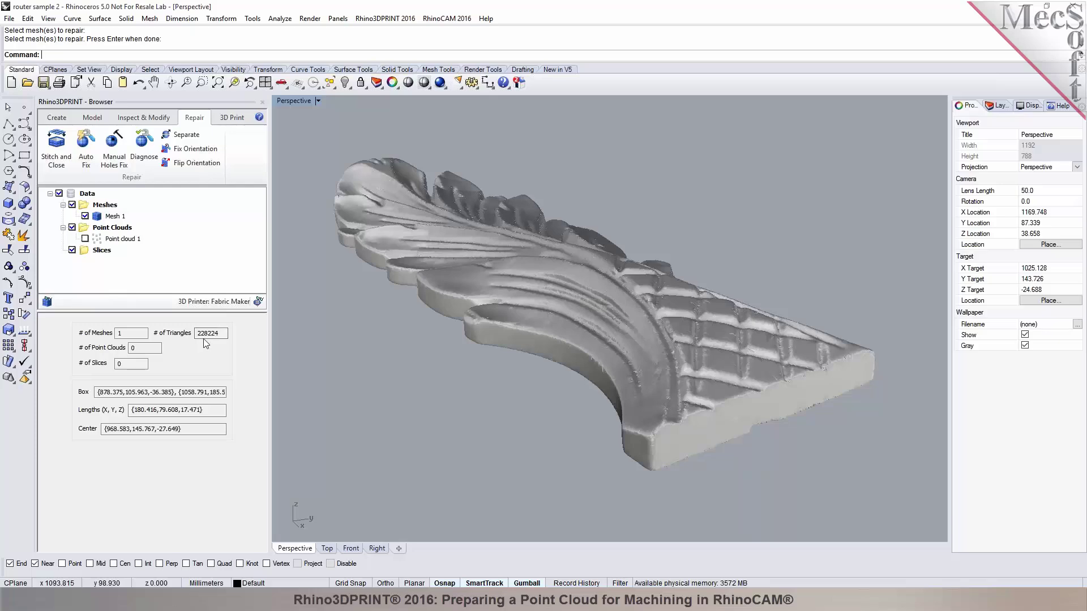
- Diagnose the repaired mesh again with only the Open Edges check enabled, and close the diagnosis
{"action": "scroll", "coordinate": [712, 293], "scroll_direction": "up", "scroll_amount": 5}
{"action": "right_click_drag", "start_coordinate": [711, 293], "coordinate": [775, 327]}
{"action": "left_click", "coordinate": [144, 149]}
{"action": "left_click", "coordinate": [383, 387]}
{"action": "key", "text": "Return"}
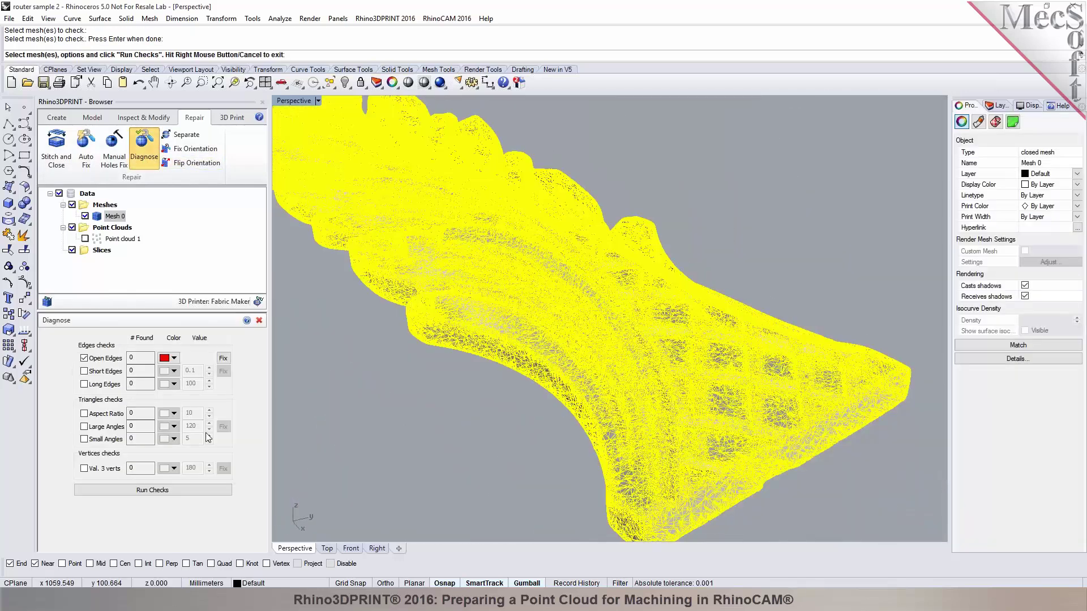
{"action": "left_click", "coordinate": [130, 490]}
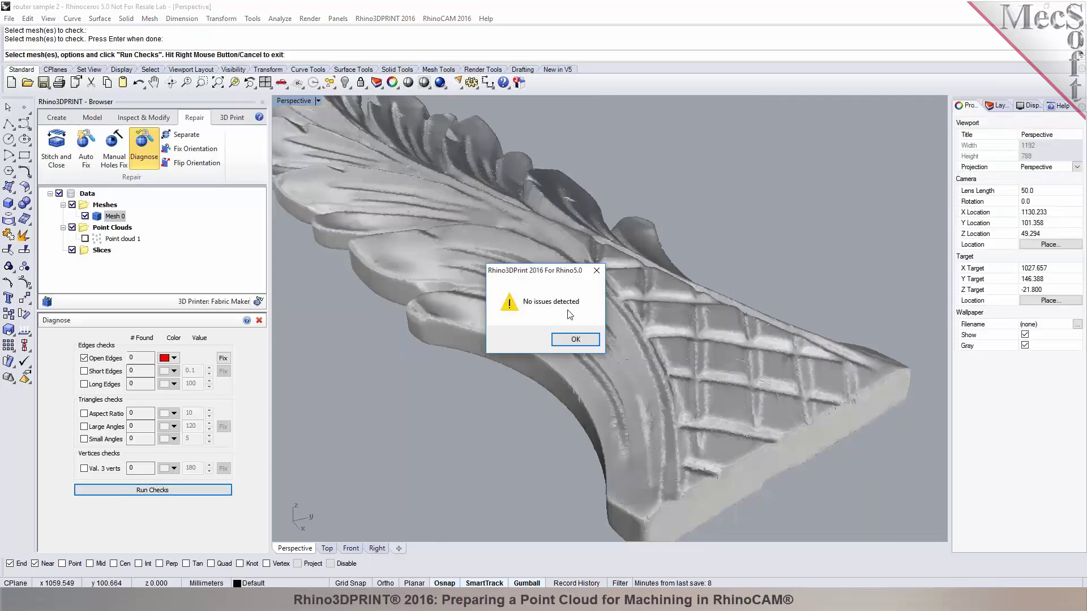
{"action": "left_click", "coordinate": [574, 339]}
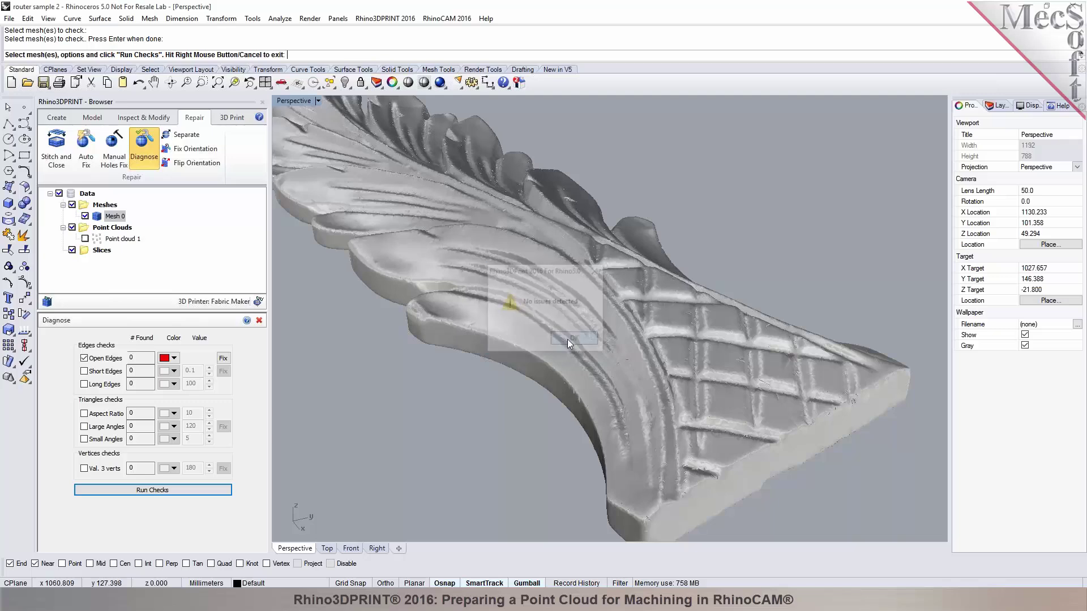
{"action": "left_click", "coordinate": [258, 320]}
- Reduce the repaired mesh's triangle count by about 30 percent
{"action": "right_click_drag", "start_coordinate": [647, 359], "coordinate": [735, 373]}
{"action": "scroll", "coordinate": [622, 369], "scroll_direction": "down", "scroll_amount": 5}
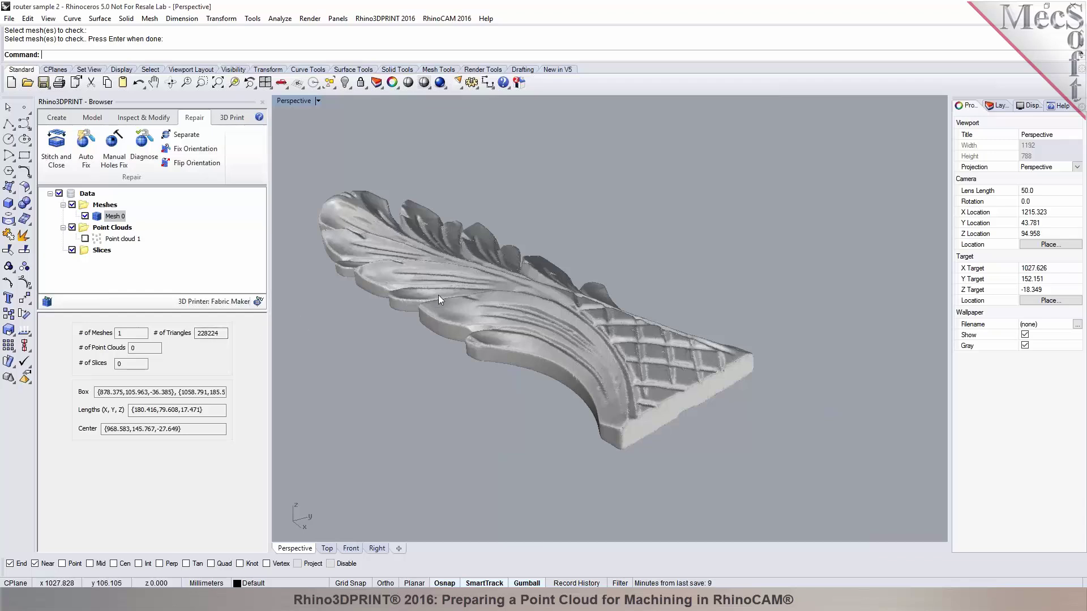
{"action": "left_click", "coordinate": [119, 118]}
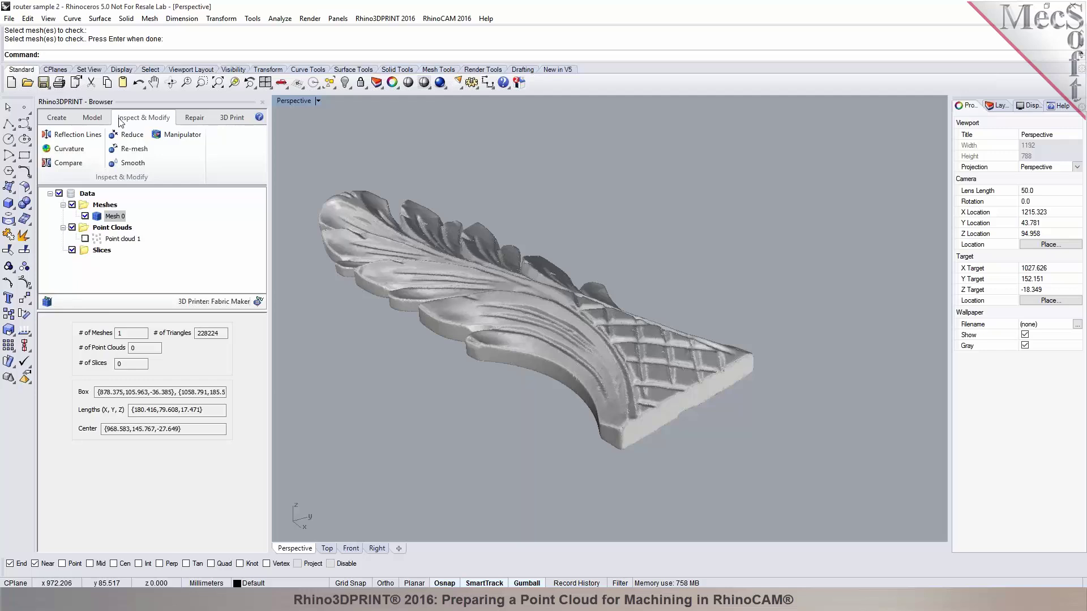
{"action": "left_click", "coordinate": [132, 136]}
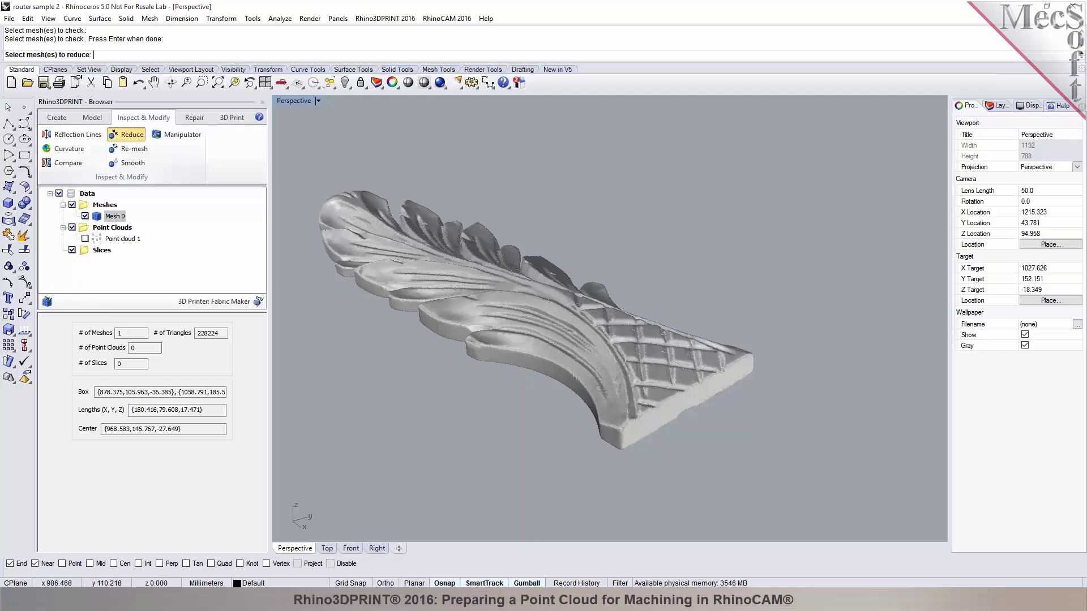
{"action": "left_click", "coordinate": [437, 248]}
{"action": "key", "text": "Return"}
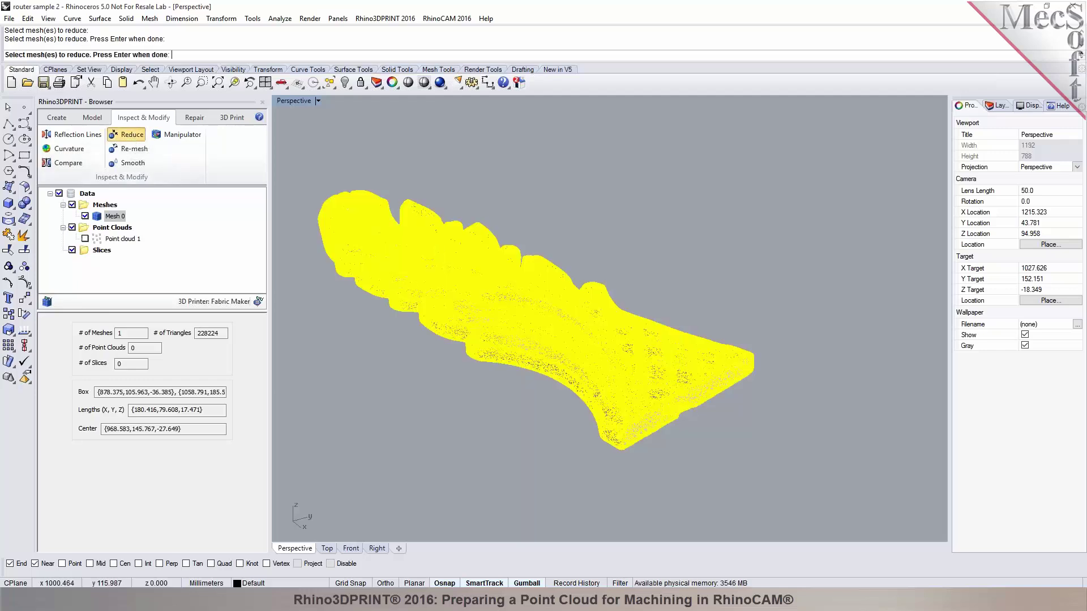
{"action": "double_click", "coordinate": [192, 371]}
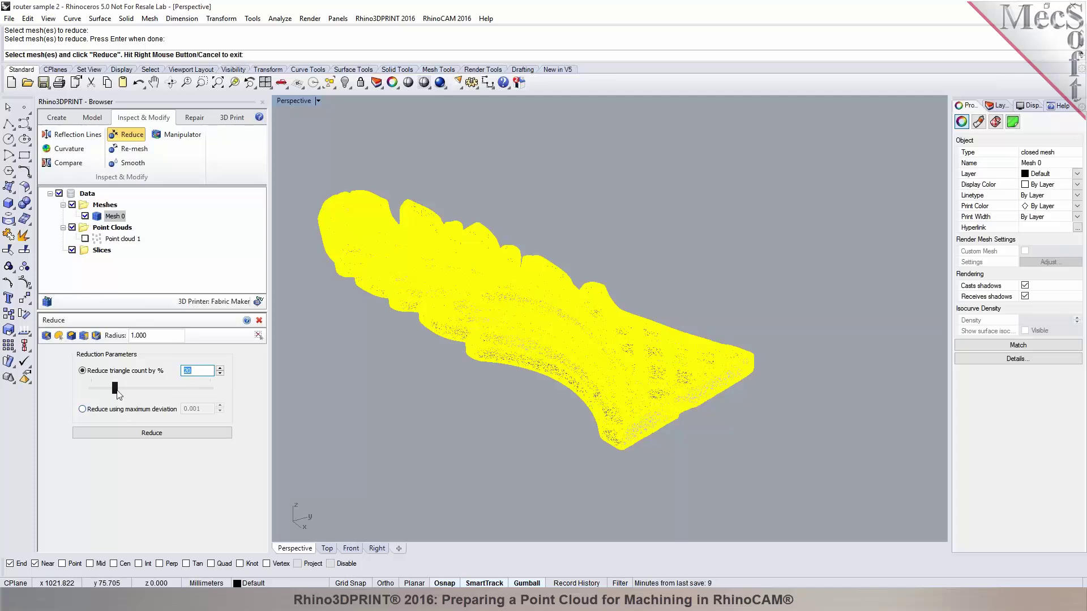
{"action": "left_click_drag", "start_coordinate": [126, 390], "coordinate": [128, 389]}
{"action": "left_click", "coordinate": [170, 432]}
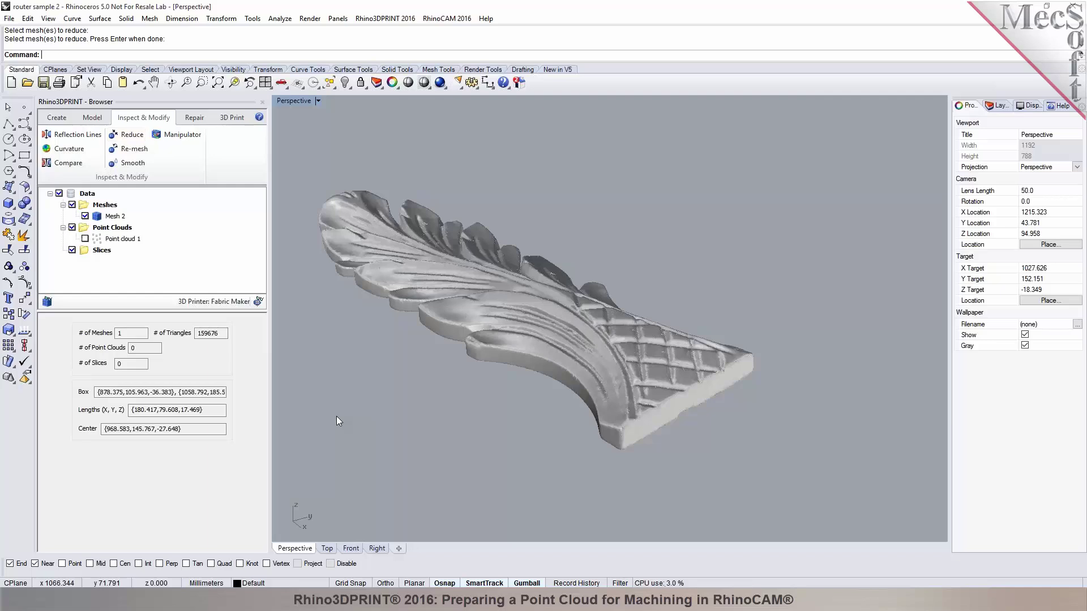
- Show all four views and rotate the reduced mesh in the Top view so its long axis lies along the X axis
{"action": "scroll", "coordinate": [388, 253], "scroll_direction": "up", "scroll_amount": 1}
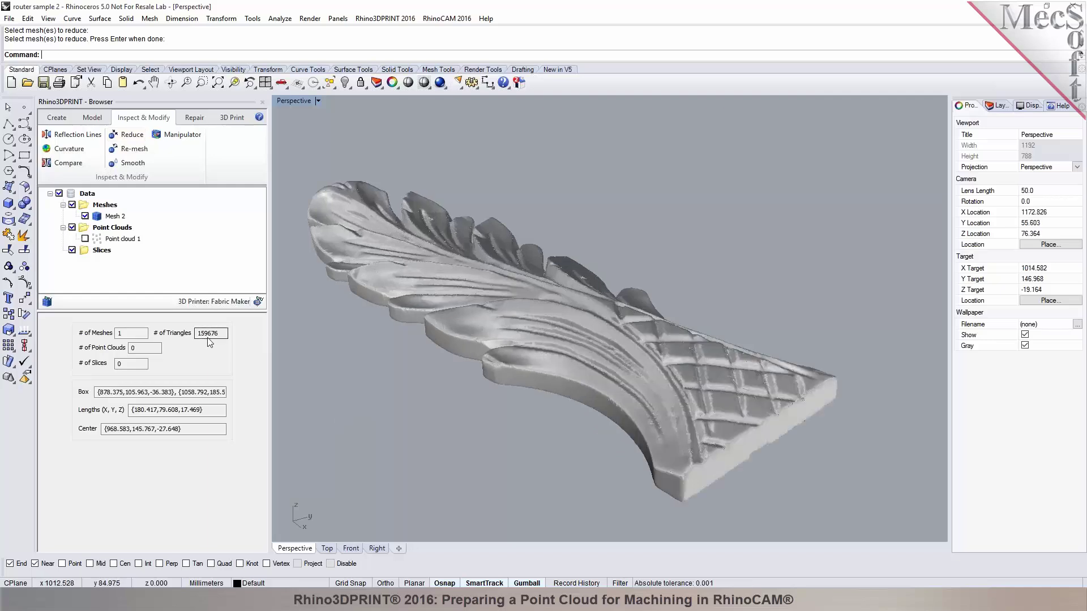
{"action": "right_click_drag", "start_coordinate": [726, 375], "coordinate": [703, 371]}
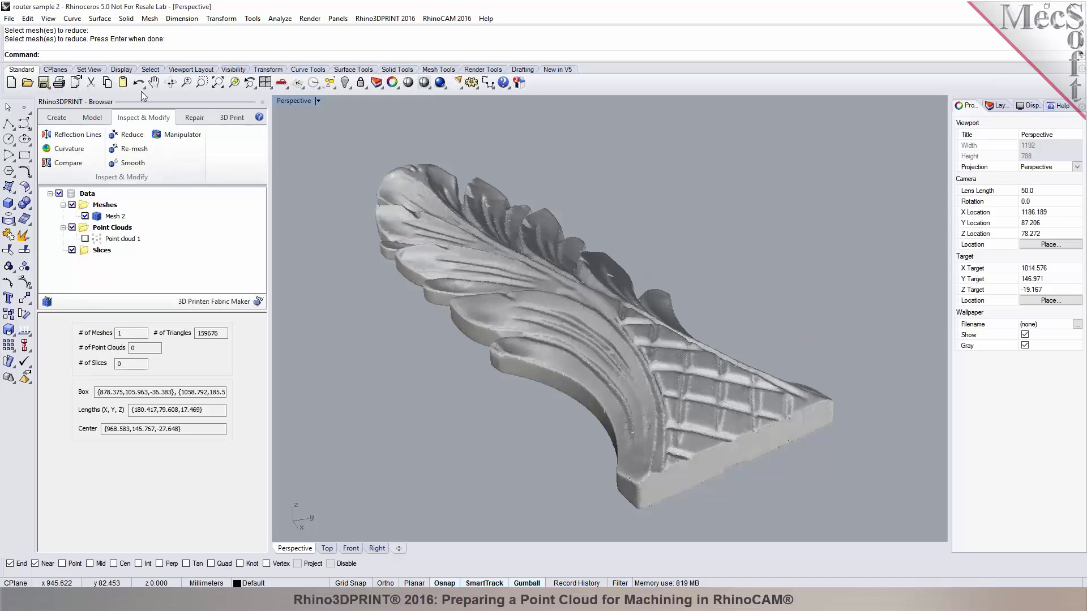
{"action": "right_click_drag", "start_coordinate": [557, 297], "coordinate": [598, 311]}
{"action": "left_click", "coordinate": [265, 82]}
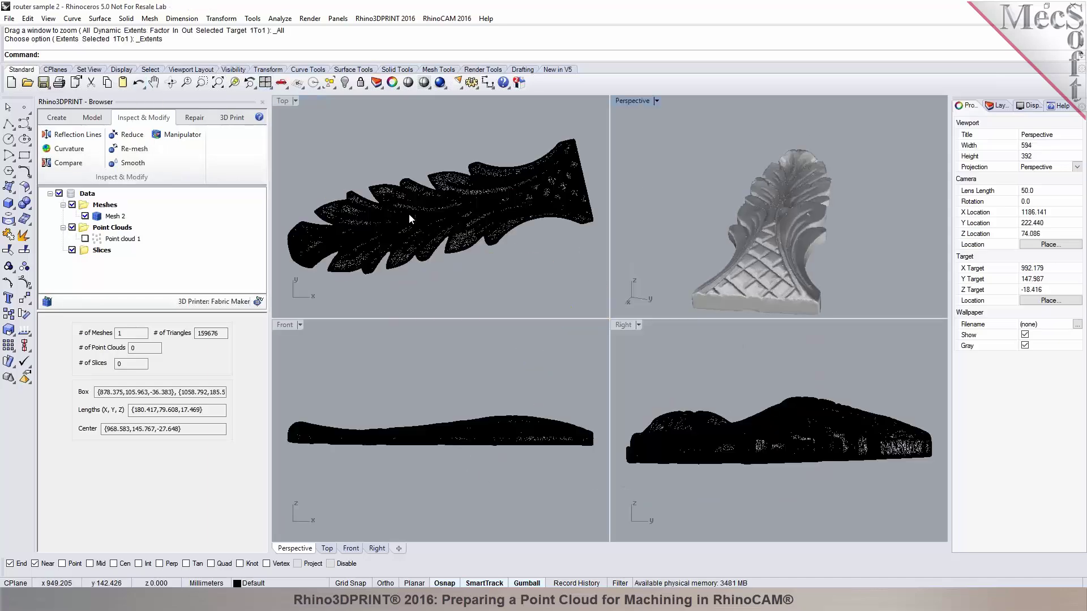
{"action": "left_click", "coordinate": [435, 212]}
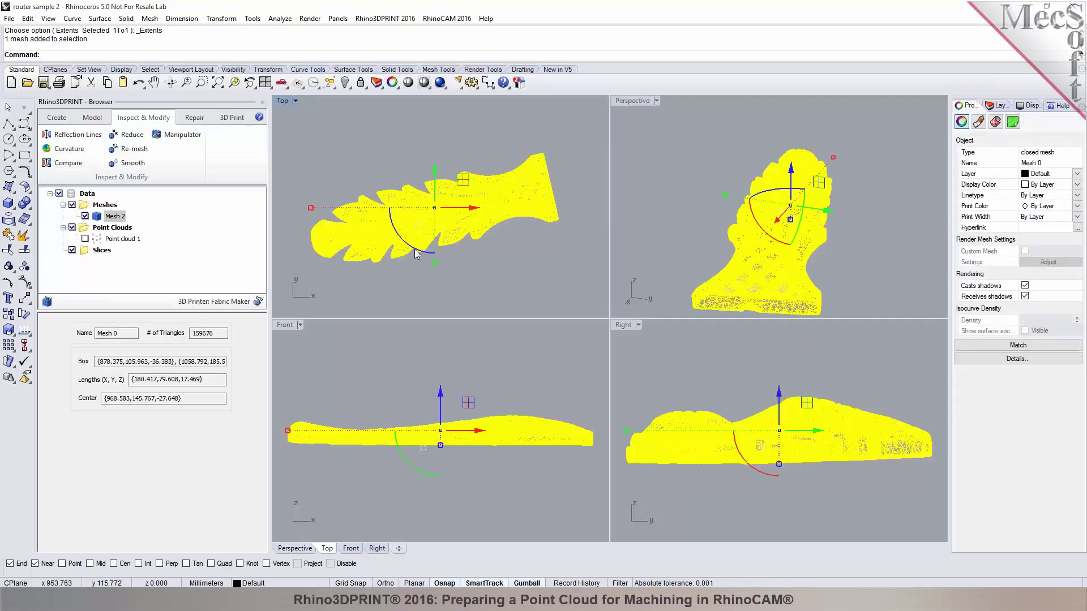
{"action": "left_click_drag", "start_coordinate": [415, 248], "coordinate": [413, 247]}
{"action": "left_click", "coordinate": [522, 272]}
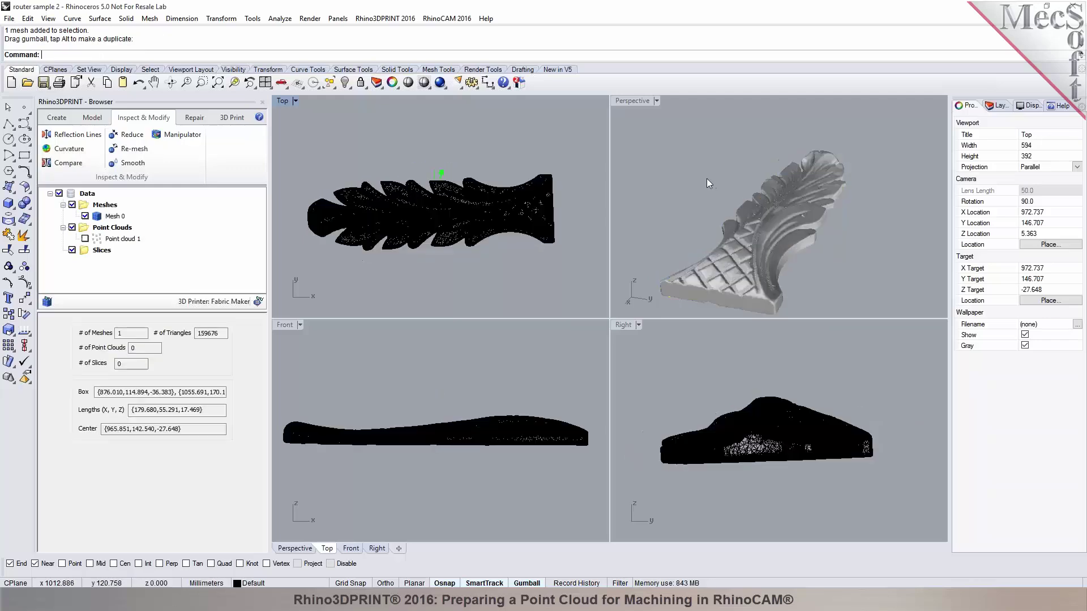
- Fit the rotated mesh in all views and enlarge the Perspective view to examine its alignment
{"action": "left_click", "coordinate": [707, 178]}
{"action": "key", "text": "ctrl+shift+e"}
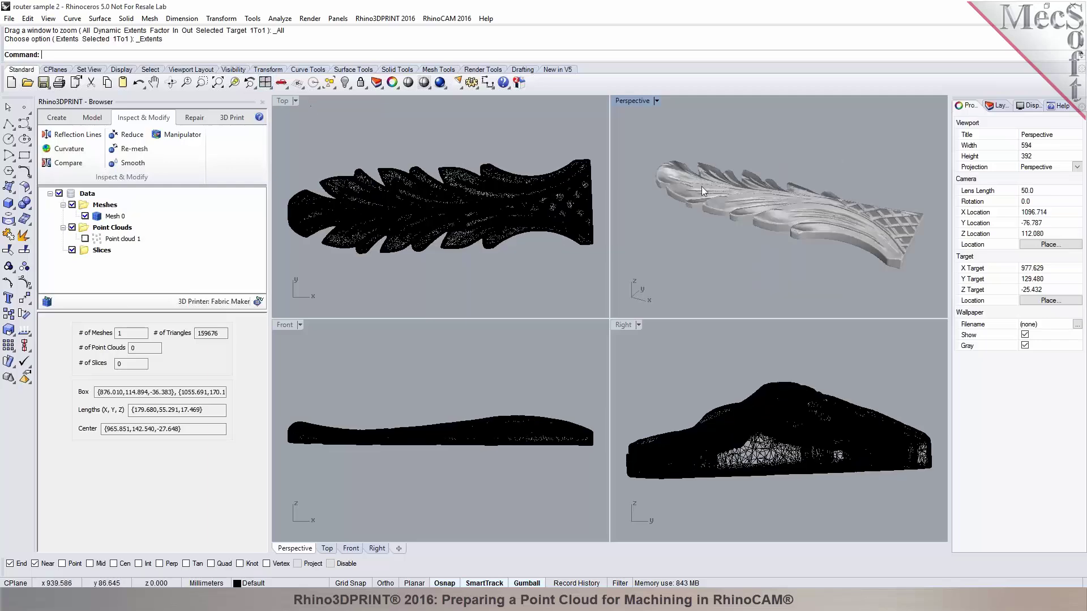
{"action": "double_click", "coordinate": [637, 101]}
{"action": "scroll", "coordinate": [559, 168], "scroll_direction": "down", "scroll_amount": 2}
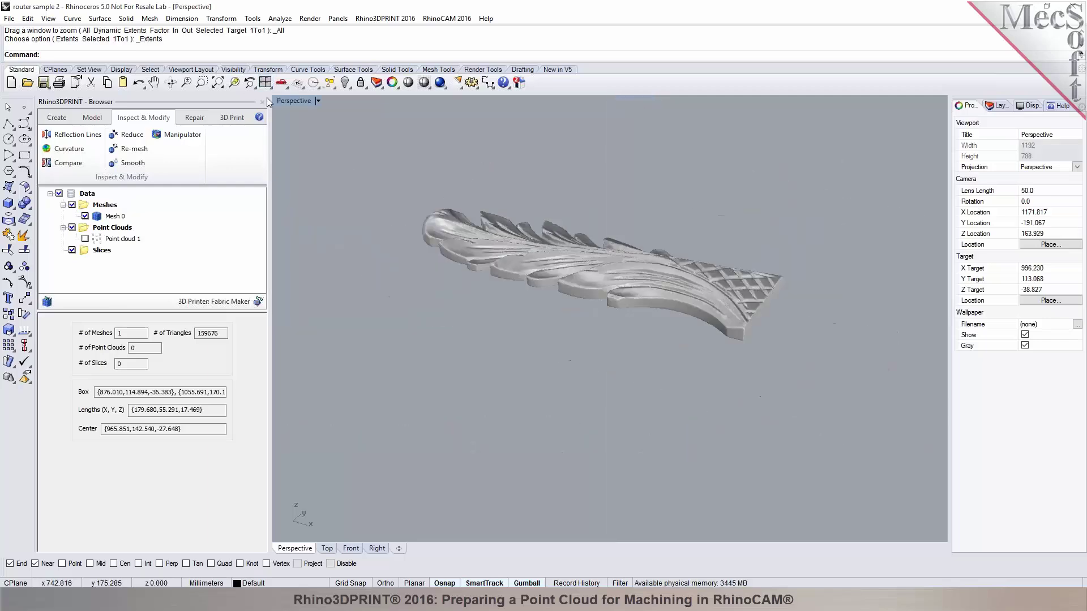
- Load the RhinoCAM 2016 MILL module and close the Rhino3DPRINT browser
{"action": "left_click", "coordinate": [443, 19]}
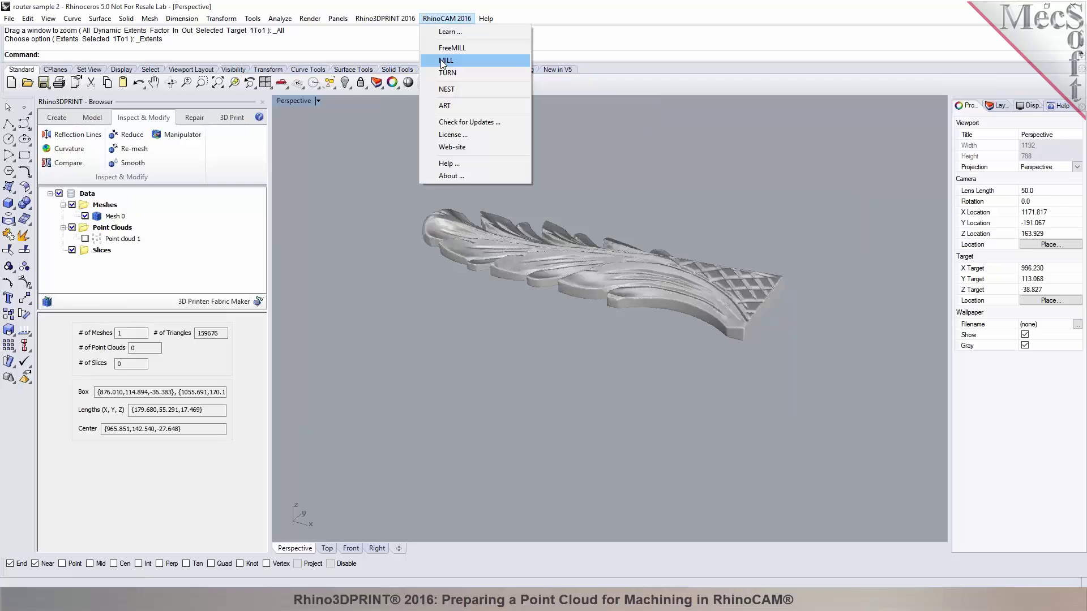
{"action": "left_click", "coordinate": [671, 196]}
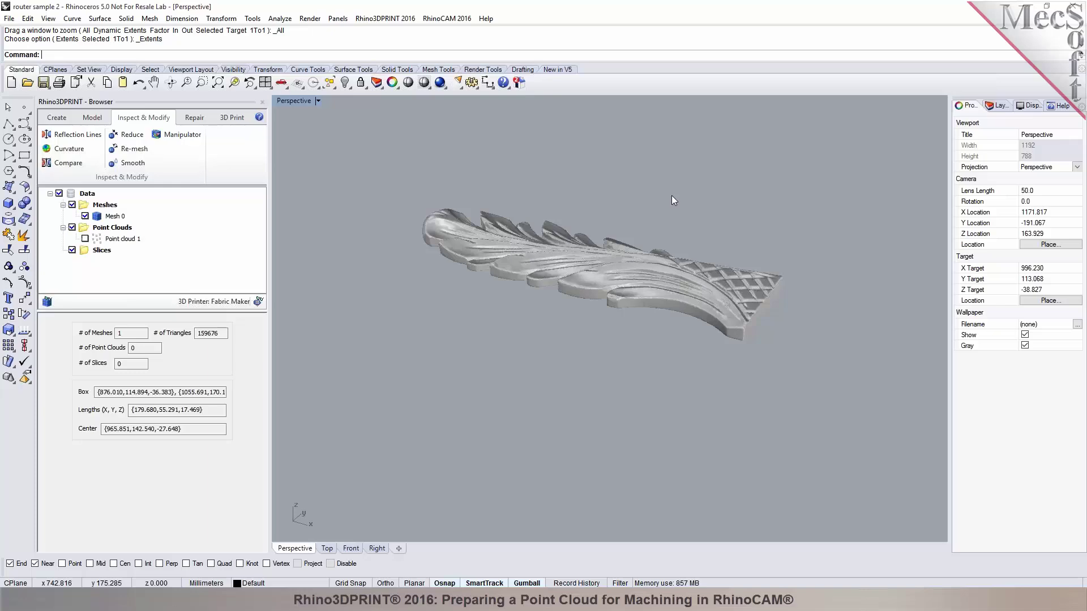
{"action": "left_click", "coordinate": [447, 19]}
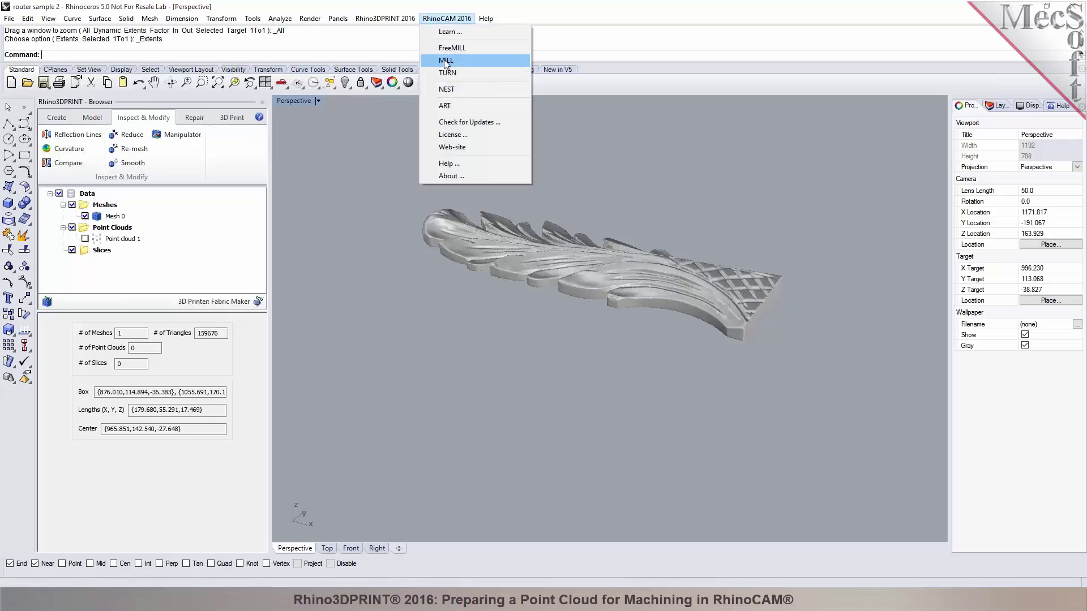
{"action": "left_click", "coordinate": [444, 60]}
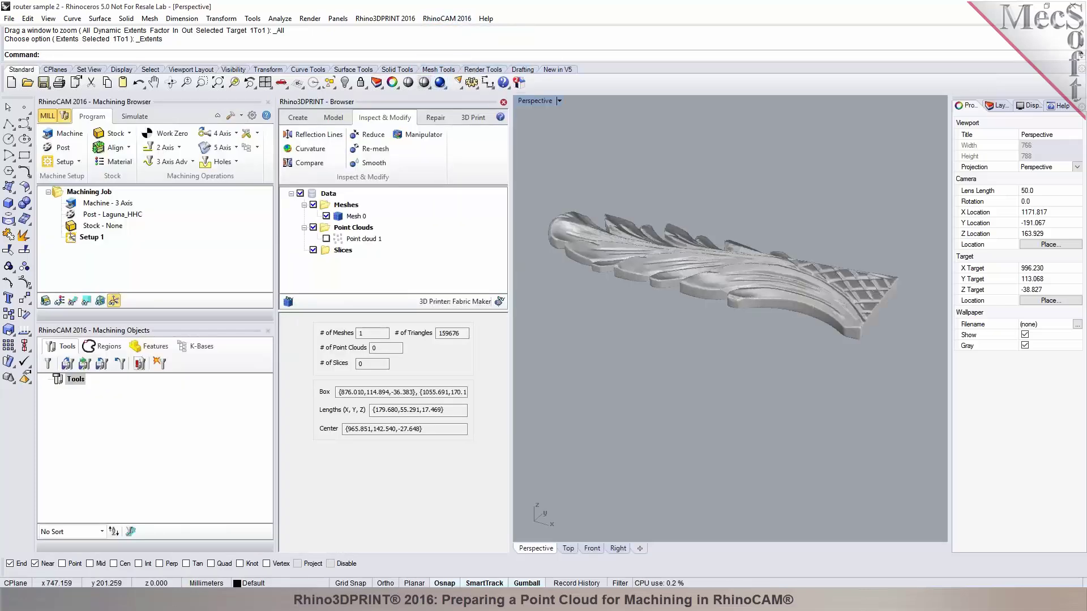
{"action": "left_click", "coordinate": [503, 103]}
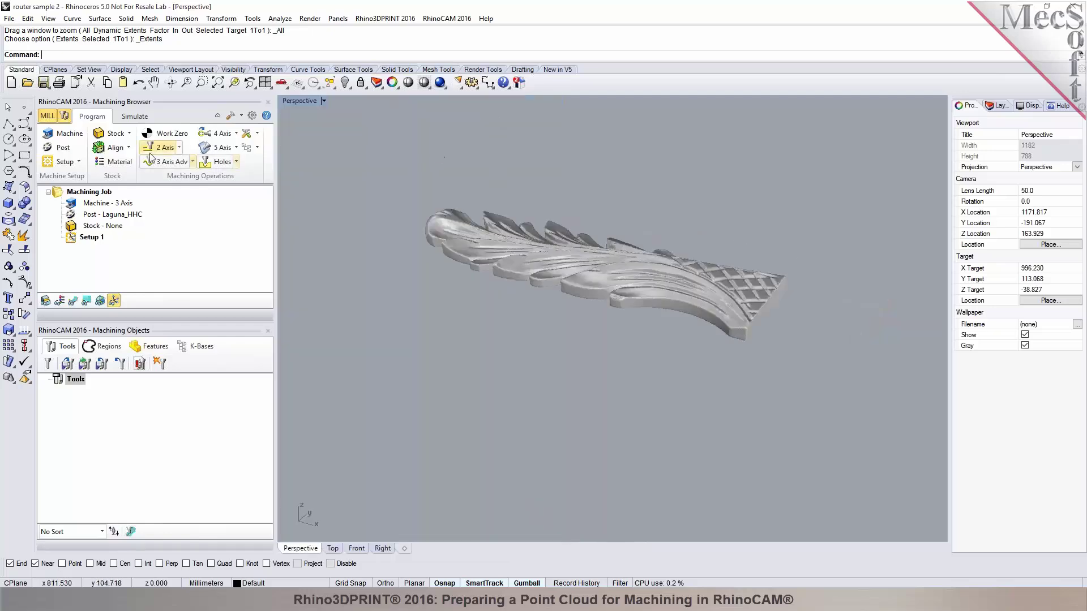
{"action": "left_click", "coordinate": [127, 134]}
{"action": "left_click", "coordinate": [130, 150]}
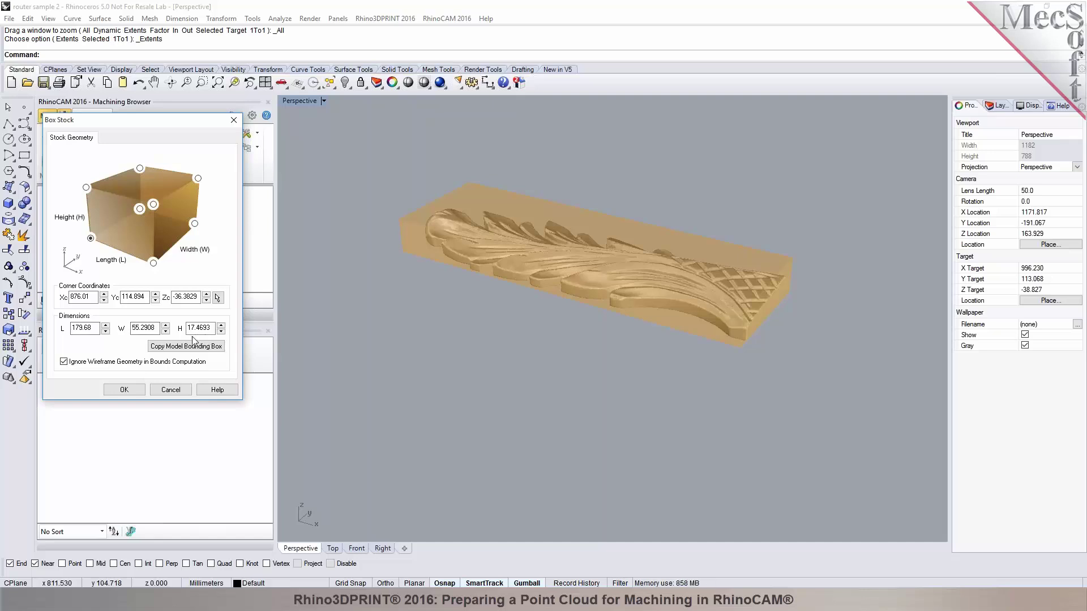
{"action": "left_click", "coordinate": [170, 390]}
- Change the document's model units to inches and scale the model to match
{"action": "left_click", "coordinate": [225, 583]}
{"action": "left_click", "coordinate": [234, 575]}
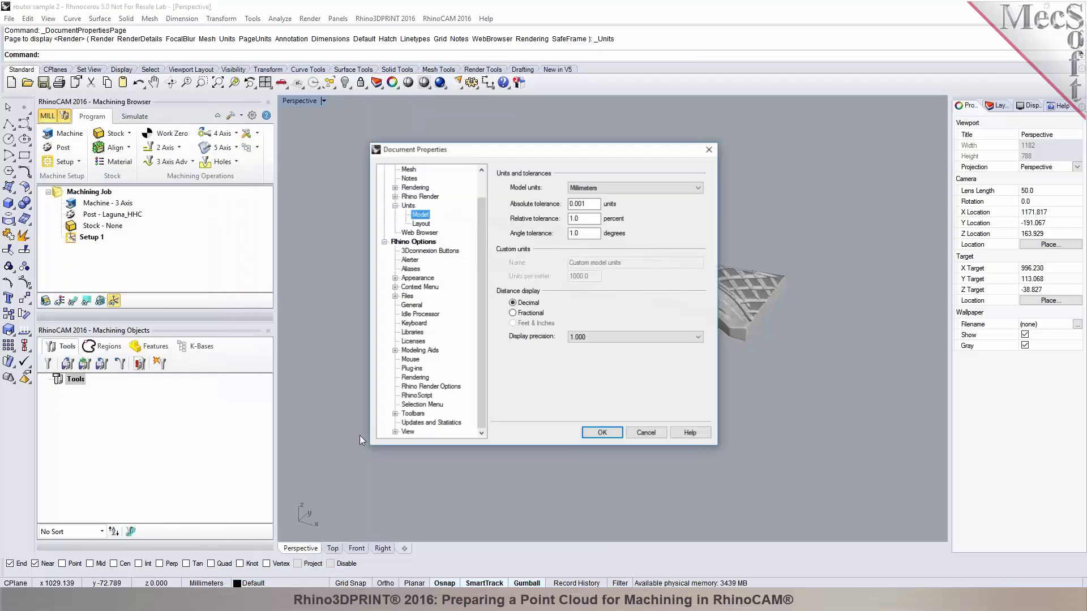
{"action": "left_click", "coordinate": [628, 189]}
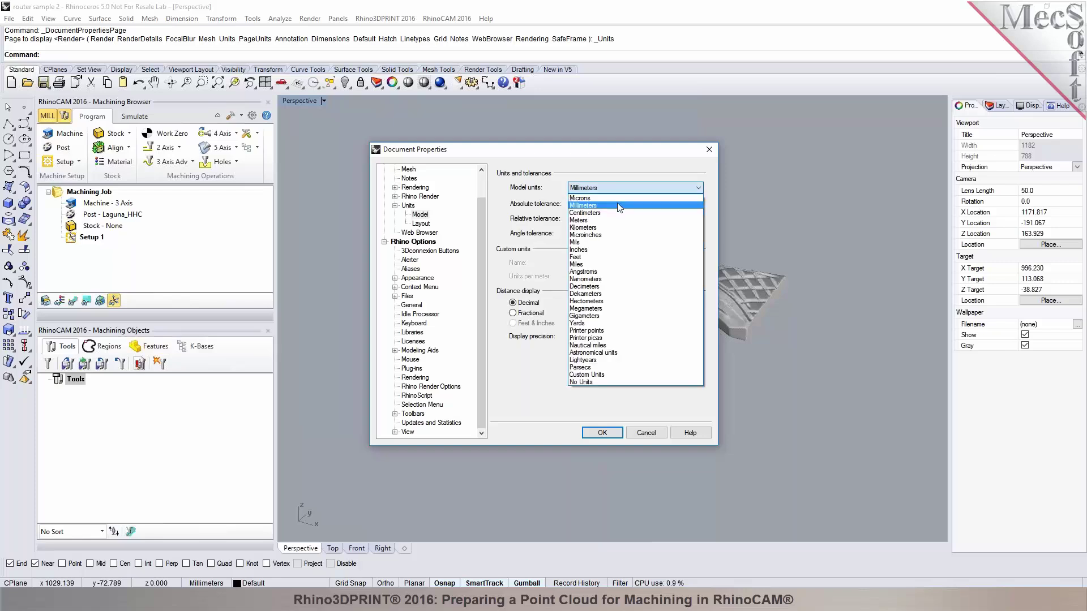
{"action": "left_click", "coordinate": [603, 251]}
{"action": "left_click", "coordinate": [601, 434]}
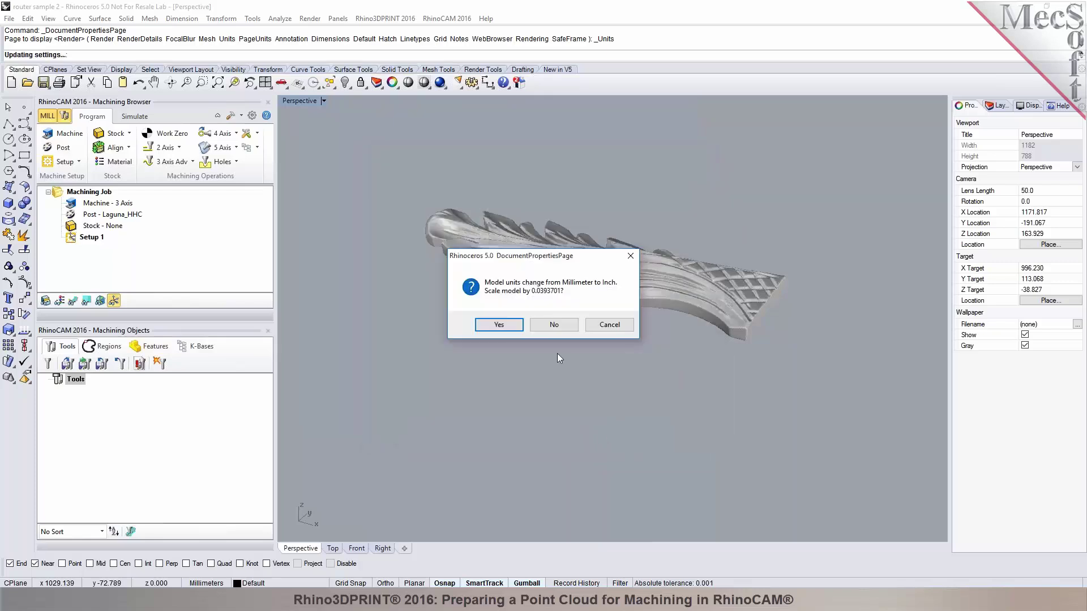
{"action": "left_click", "coordinate": [502, 327]}
{"action": "left_click", "coordinate": [634, 339]}
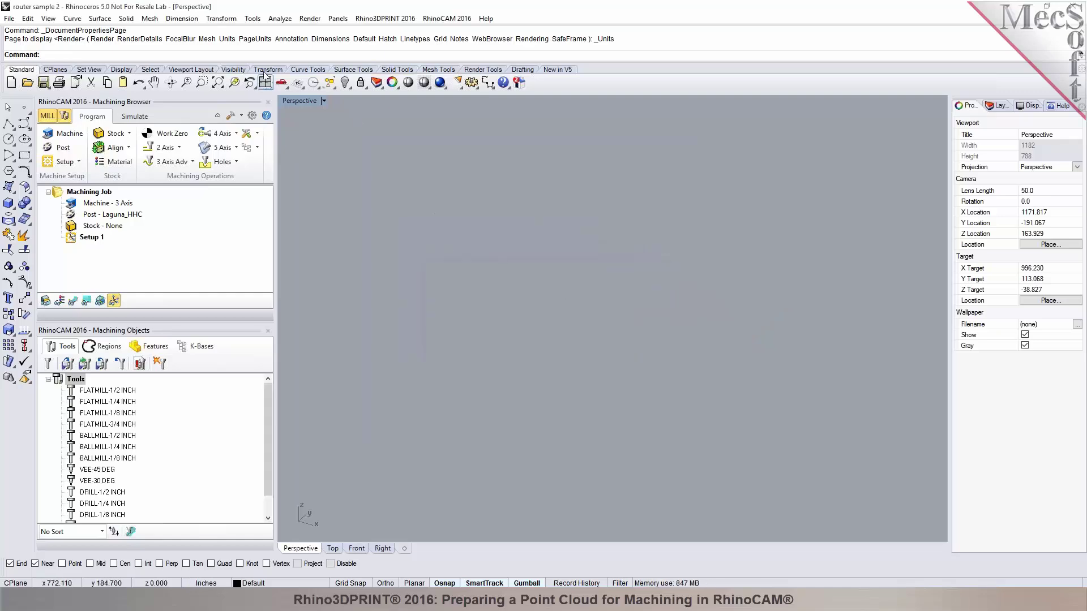
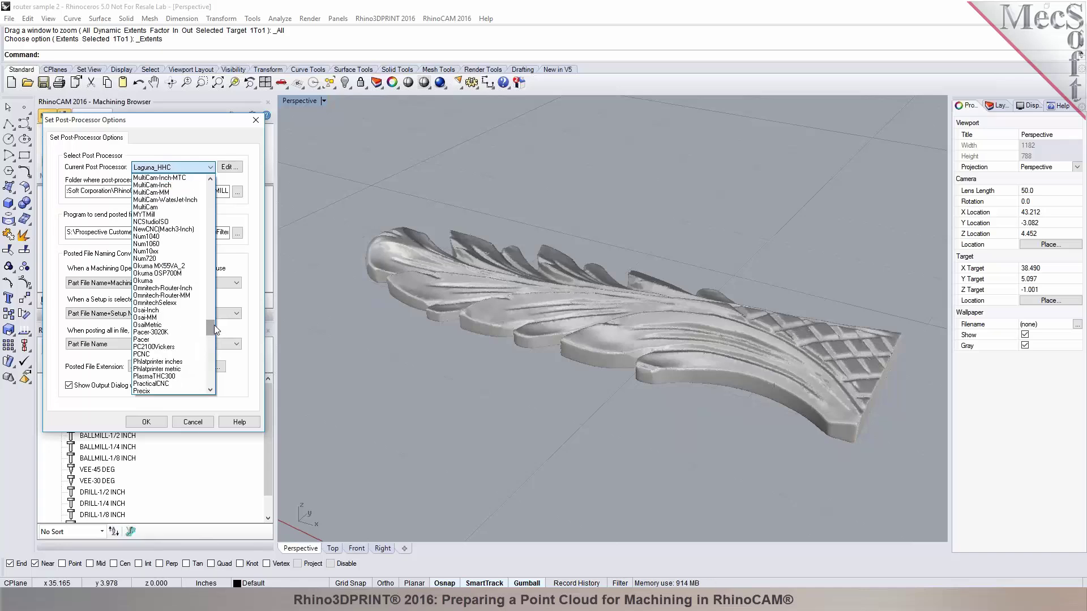
- Set the post-processor to NewCNC(Mach3-Inch) with .nc as the posted file extension
{"action": "left_click", "coordinate": [163, 228]}
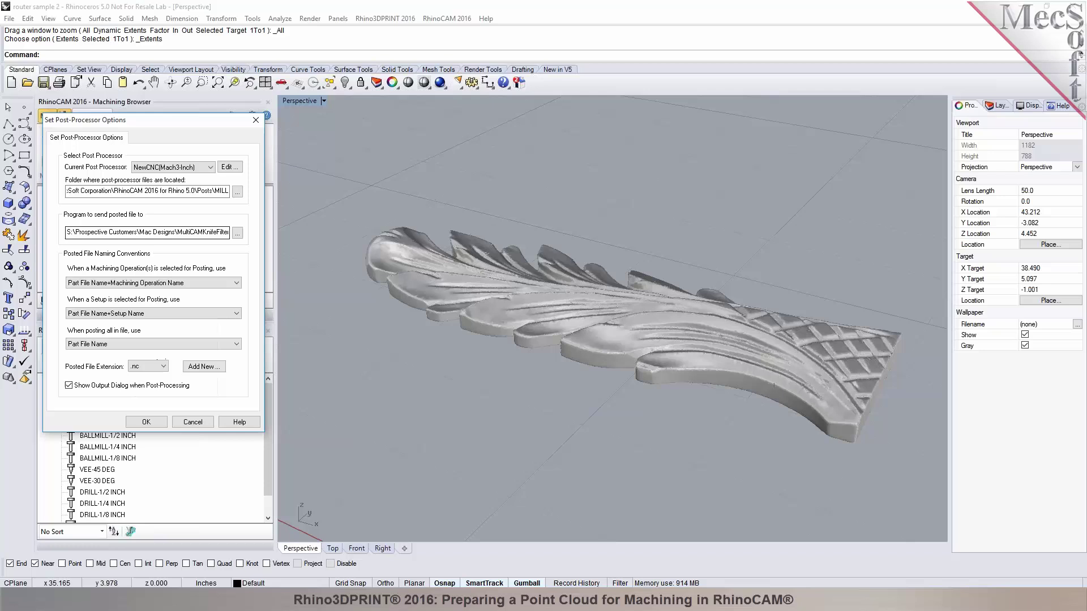
{"action": "left_click", "coordinate": [163, 367]}
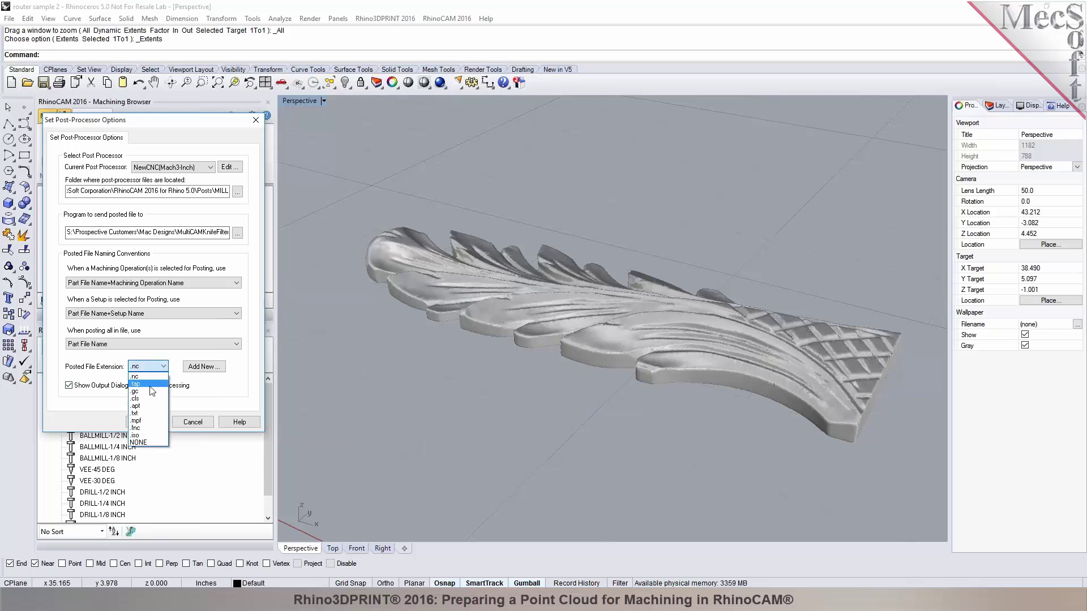
{"action": "left_click", "coordinate": [151, 377]}
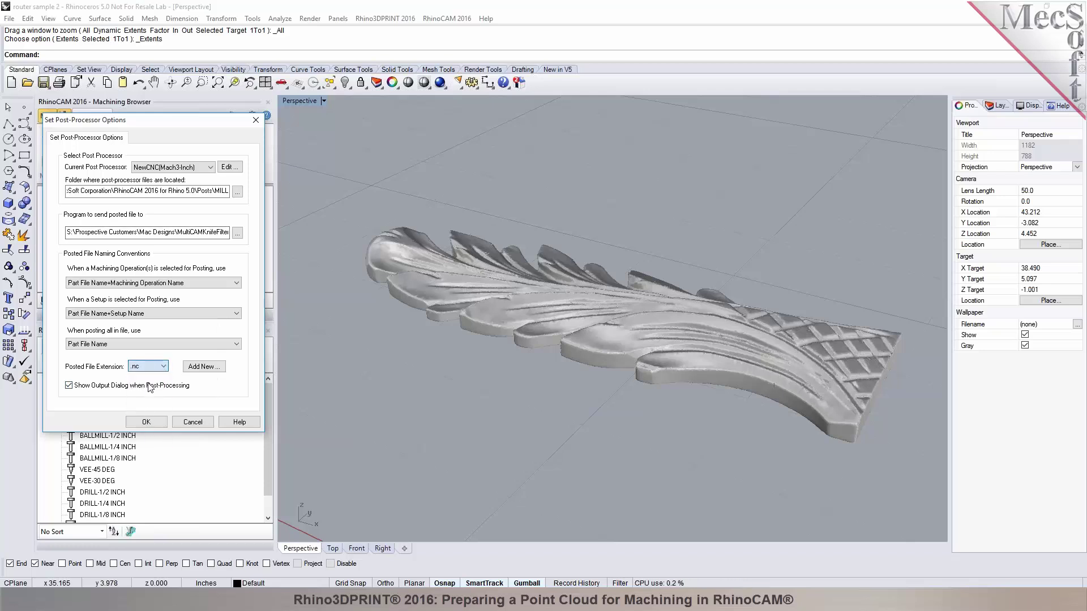
{"action": "left_click", "coordinate": [146, 422]}
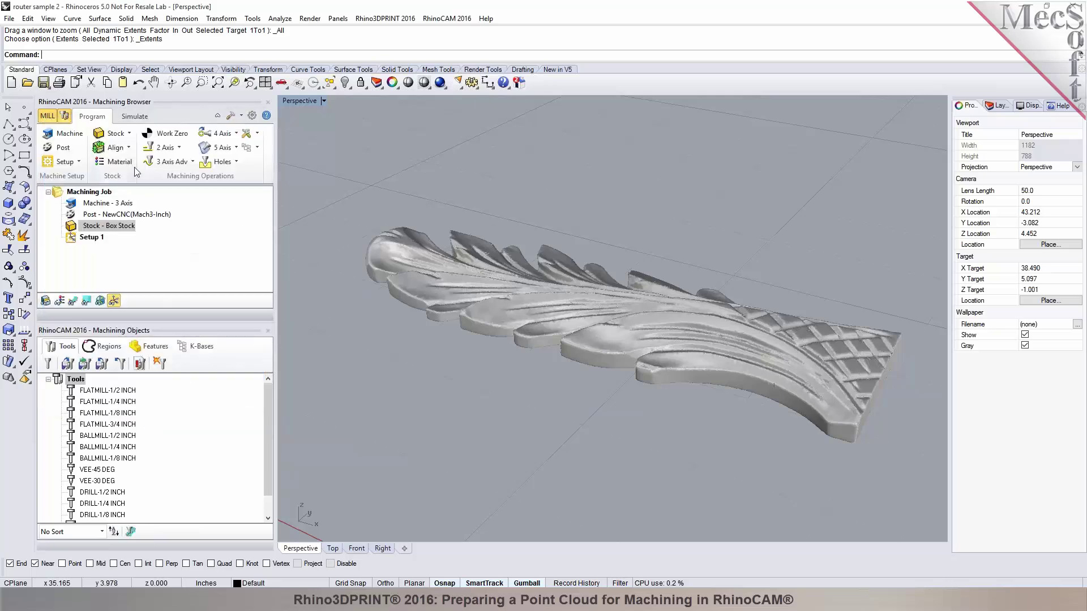
- Set the world coordinate origin to the stock box's highest Z, South West corner and bring the relocated part up in the Perspective view
{"action": "left_click", "coordinate": [130, 147]}
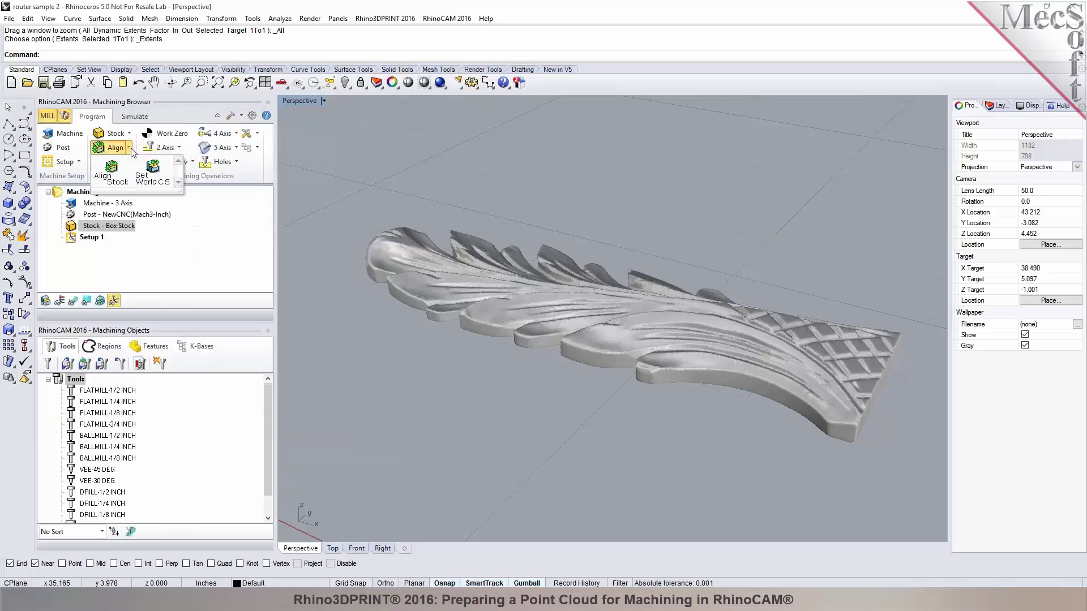
{"action": "left_click", "coordinate": [149, 171]}
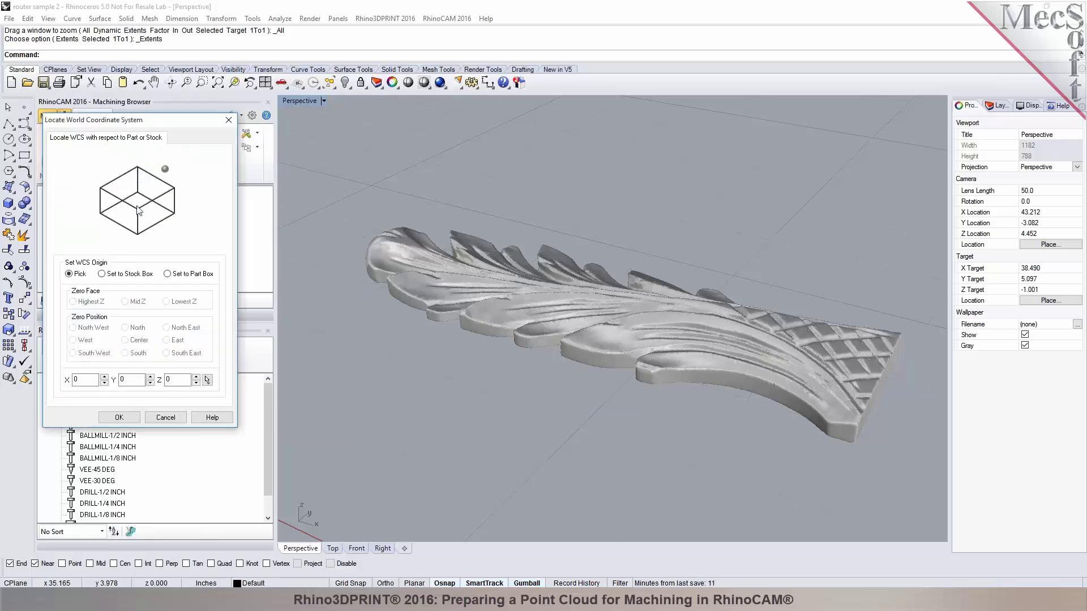
{"action": "left_click", "coordinate": [141, 274]}
{"action": "left_click", "coordinate": [95, 355]}
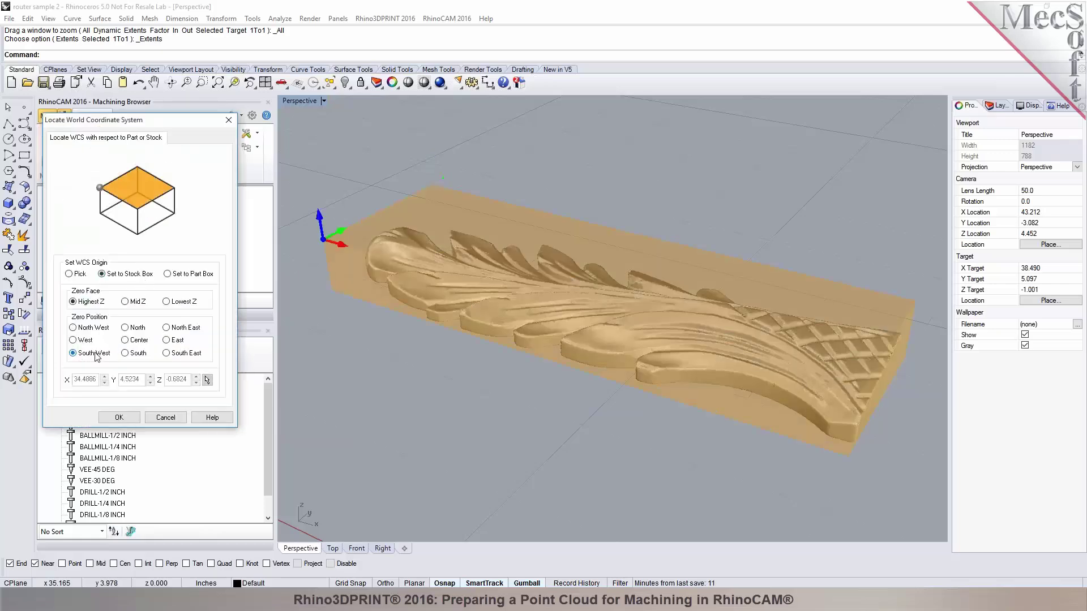
{"action": "left_click", "coordinate": [119, 418]}
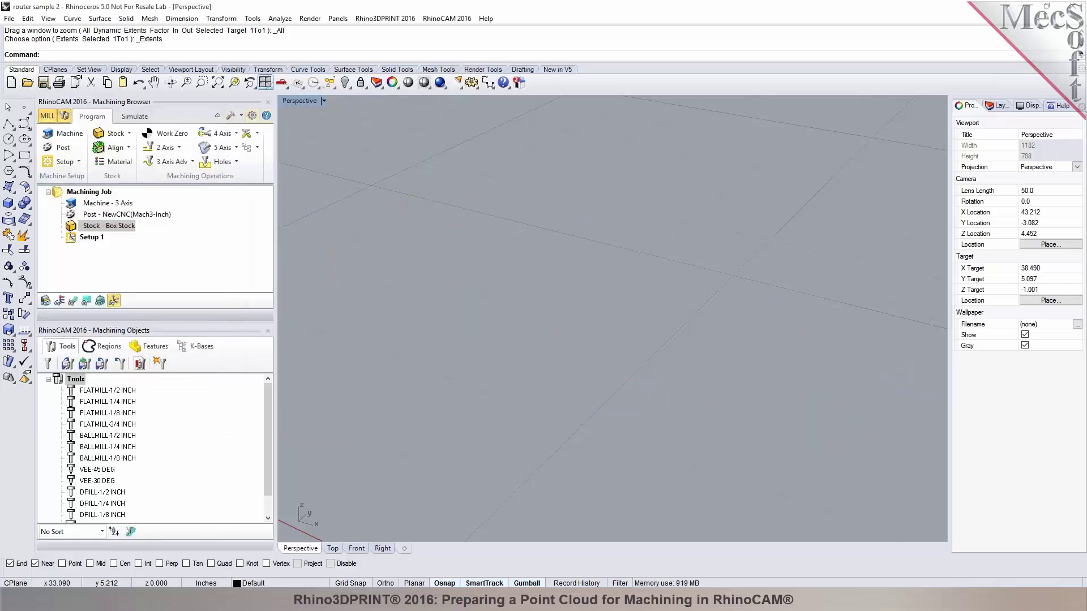
{"action": "left_click", "coordinate": [264, 84]}
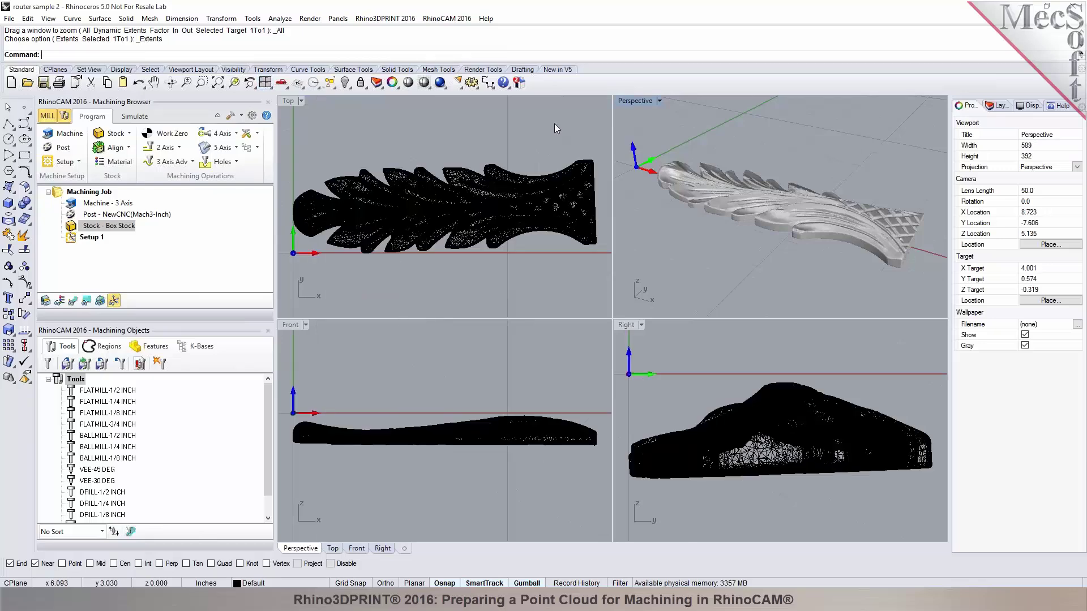
{"action": "double_click", "coordinate": [634, 101]}
{"action": "right_click_drag", "start_coordinate": [627, 138], "coordinate": [620, 143]}
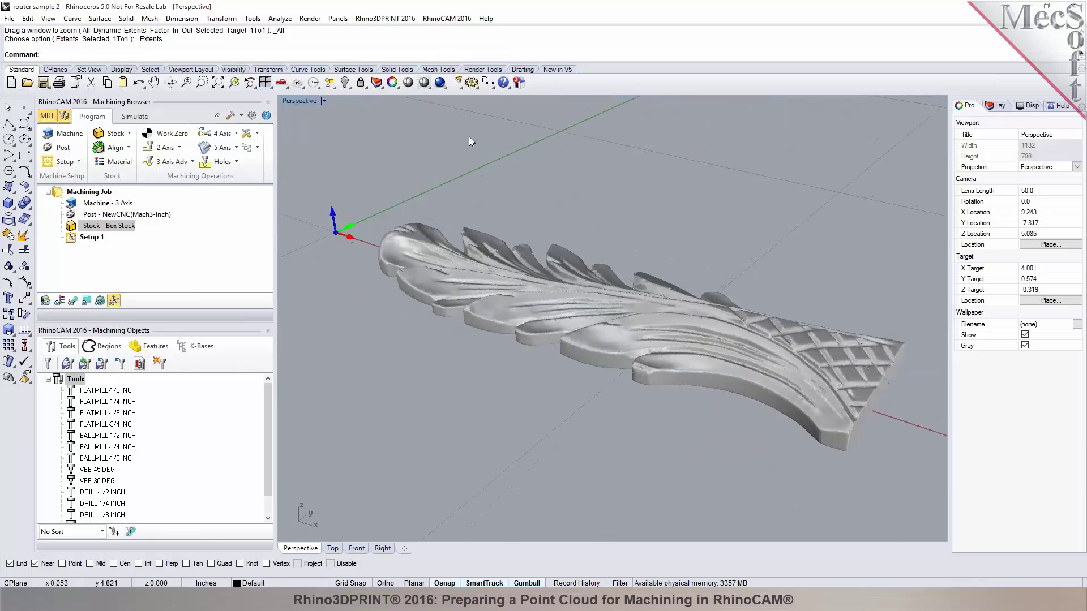
- Create a 3-axis Parallel Finishing operation that uses the BALLMILL-1/8 INCH tool
{"action": "left_click", "coordinate": [170, 162]}
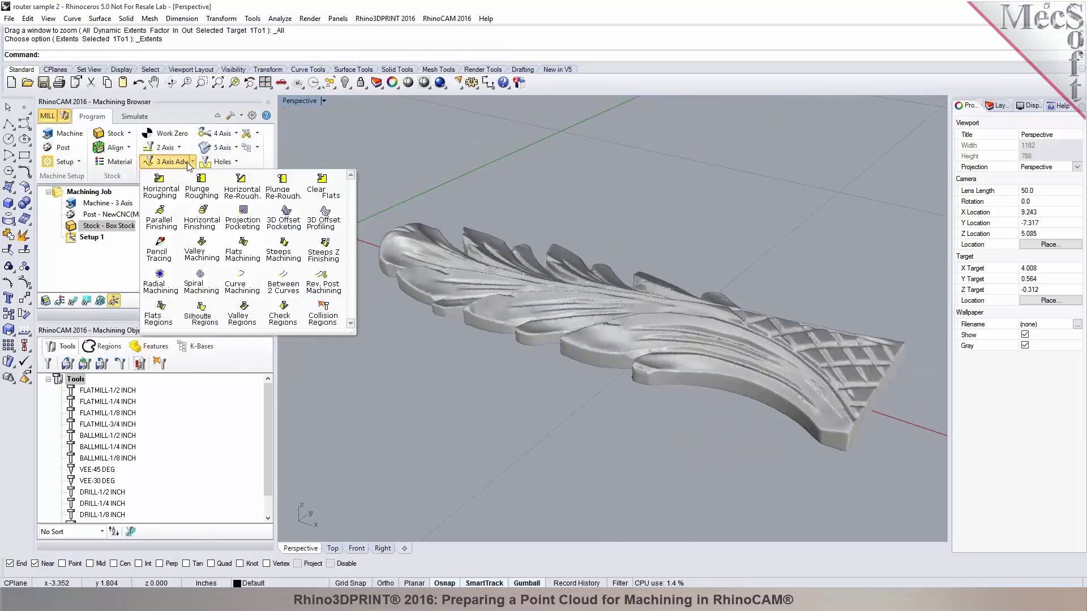
{"action": "left_click", "coordinate": [162, 222]}
{"action": "left_click", "coordinate": [140, 150]}
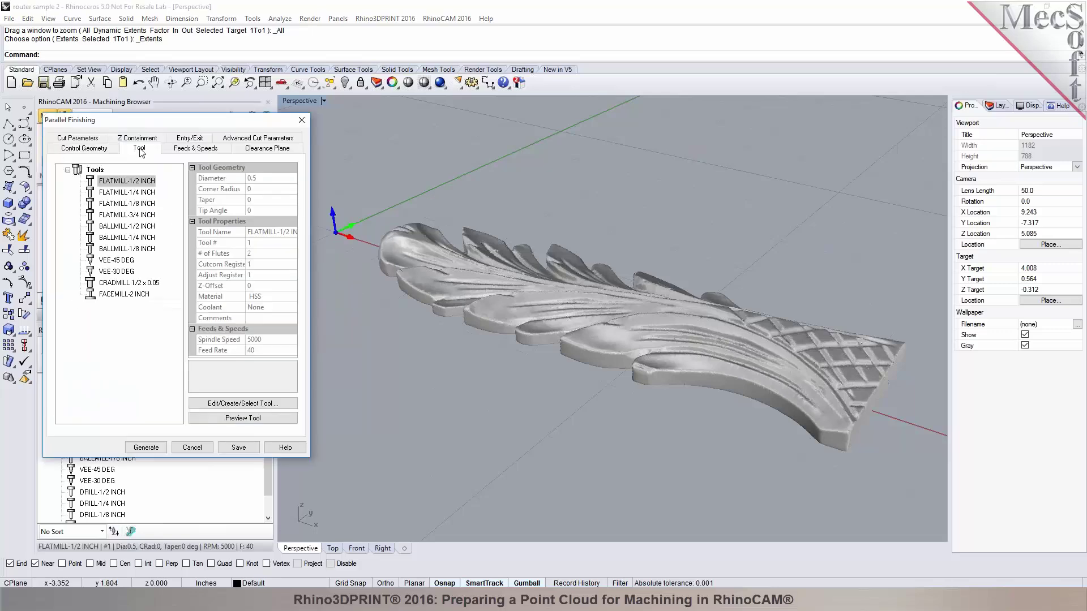
{"action": "left_click", "coordinate": [132, 251]}
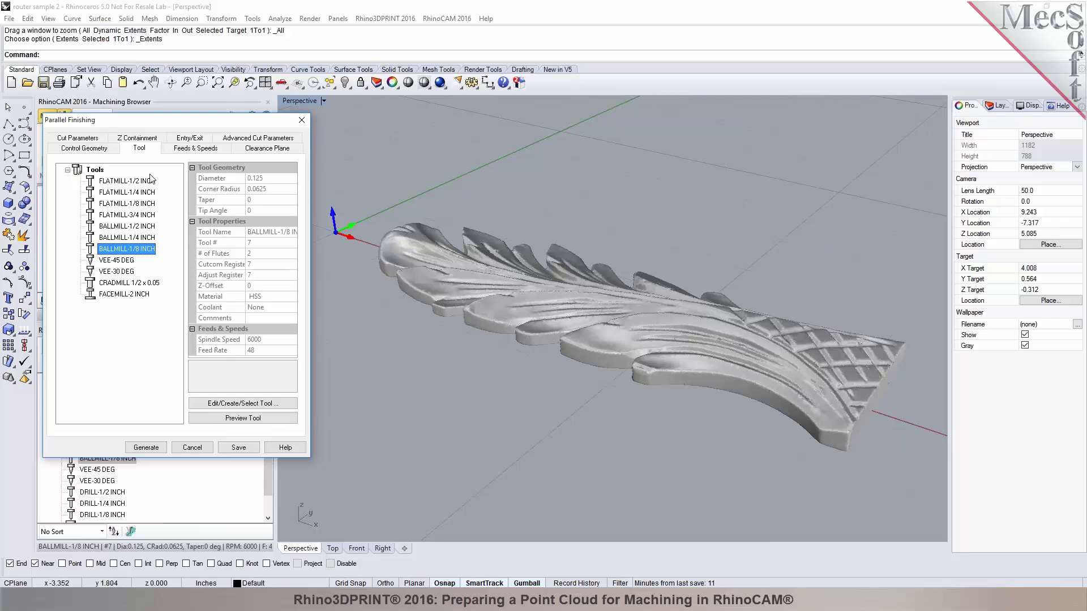
- Review the feeds and clearance settings, then set the angle of cuts to 45 and the stepover to 15% of tool diameter
{"action": "left_click", "coordinate": [175, 148]}
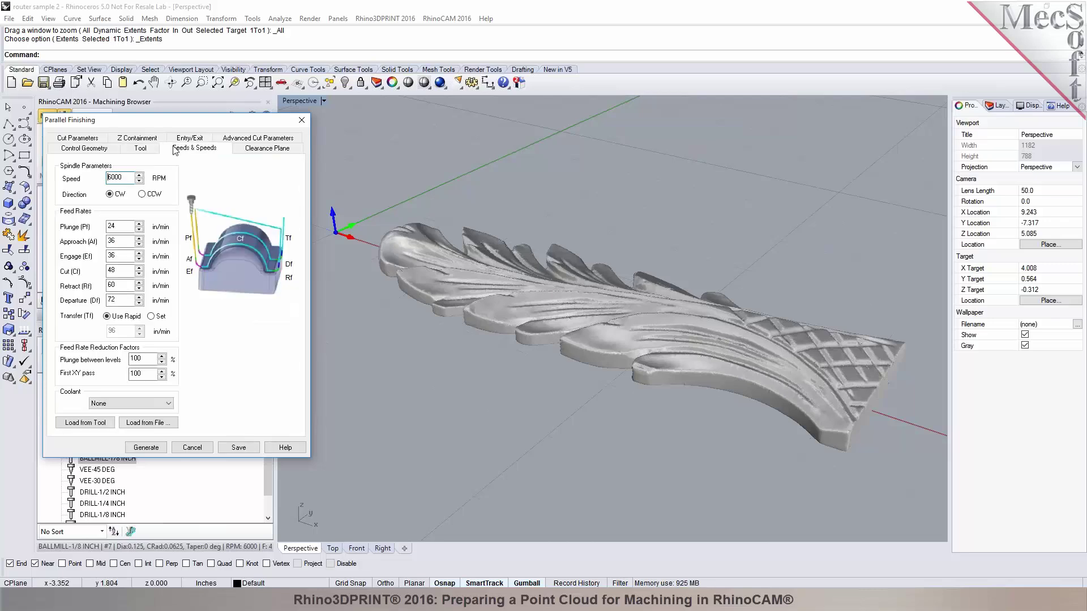
{"action": "left_click", "coordinate": [263, 149]}
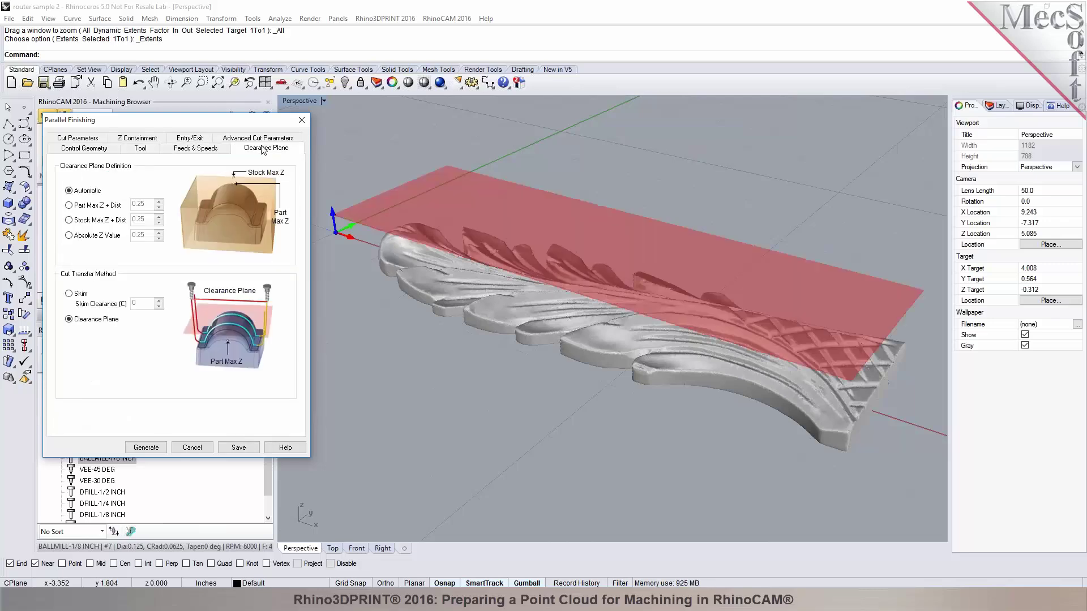
{"action": "left_click", "coordinate": [90, 139]}
{"action": "double_click", "coordinate": [128, 300]}
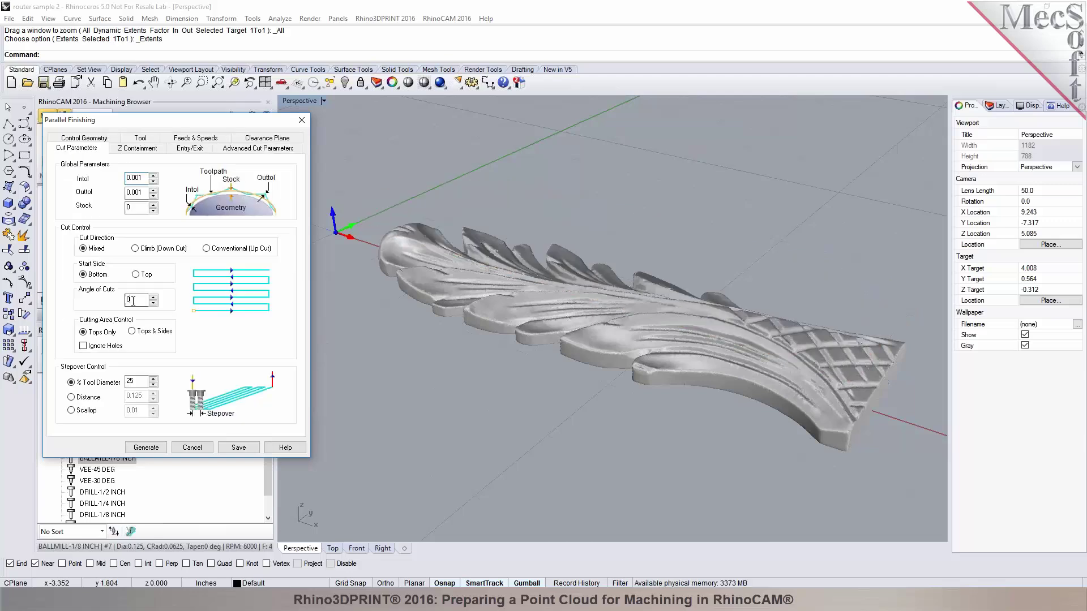
{"action": "type", "text": "45"}
{"action": "double_click", "coordinate": [132, 381]}
{"action": "type", "text": "15"}
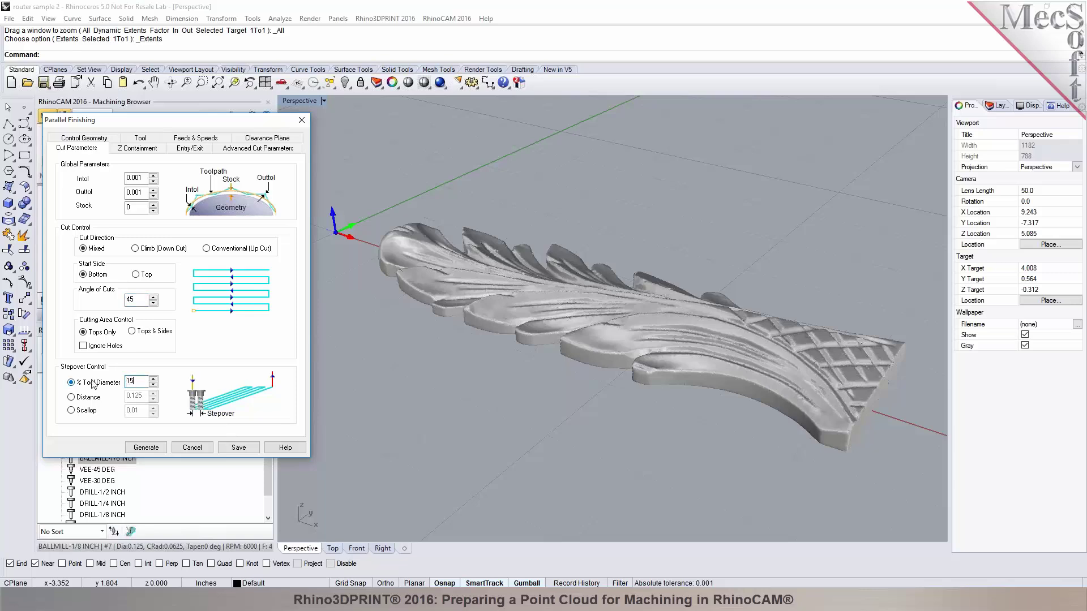
- Set the finishing operation's cut transfer method to Skim with a skim clearance of 0.05
{"action": "left_click", "coordinate": [138, 149]}
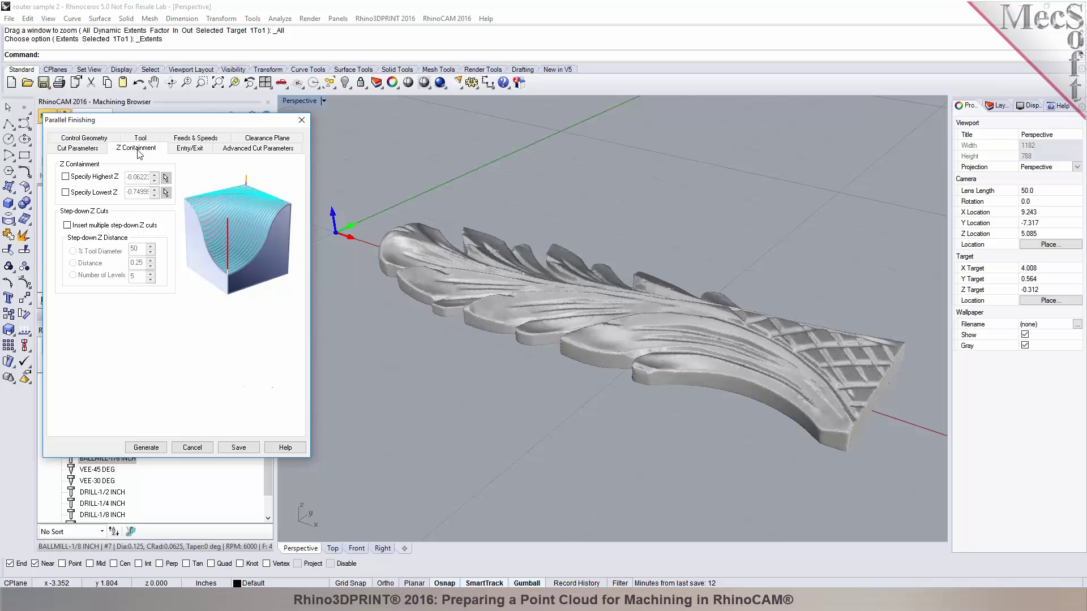
{"action": "left_click", "coordinate": [181, 149]}
{"action": "left_click", "coordinate": [246, 139]}
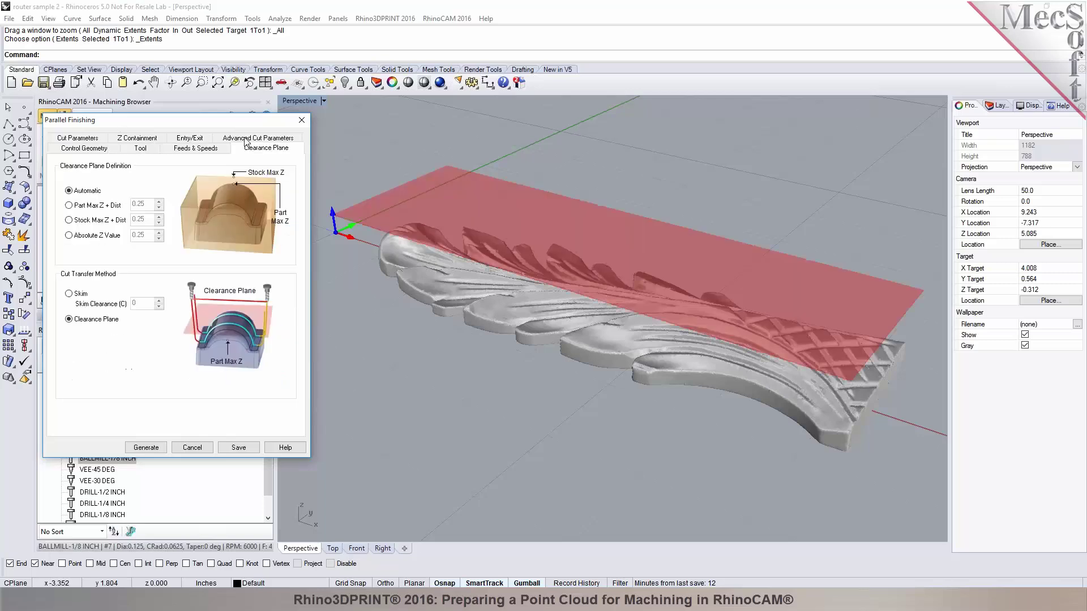
{"action": "left_click", "coordinate": [69, 293]}
{"action": "left_click", "coordinate": [143, 303]}
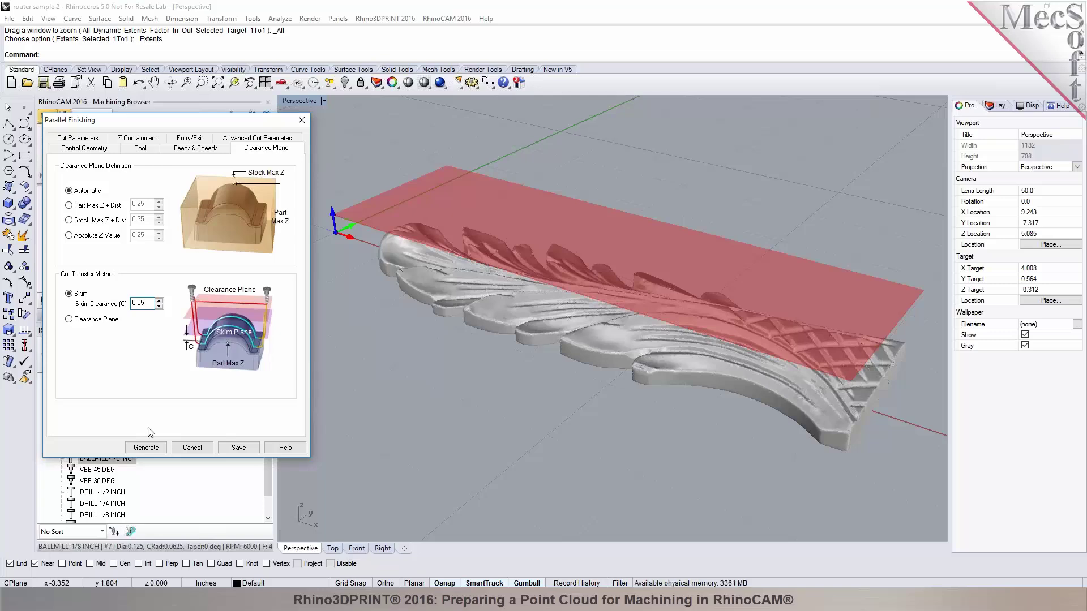
- Generate the Parallel Finishing toolpath and display it over the part
{"action": "left_click", "coordinate": [153, 448]}
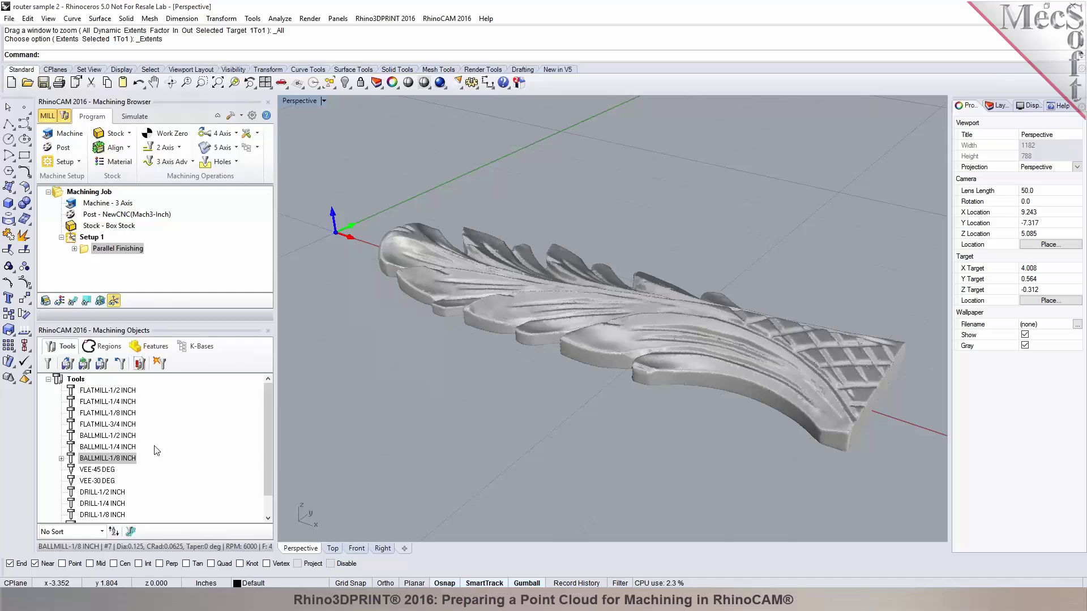
{"action": "left_click", "coordinate": [73, 300]}
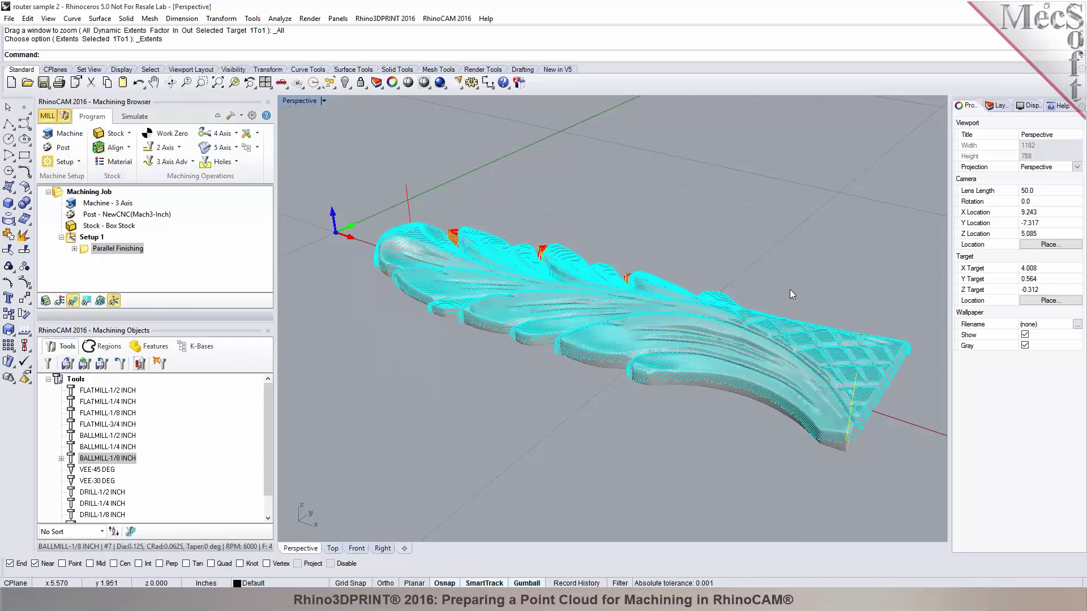
{"action": "mouse_move", "coordinate": [790, 290]}
{"action": "right_mouse_down"}
{"action": "mouse_move", "coordinate": [767, 288]}
{"action": "mouse_move", "coordinate": [774, 294]}
{"action": "right_mouse_up"}
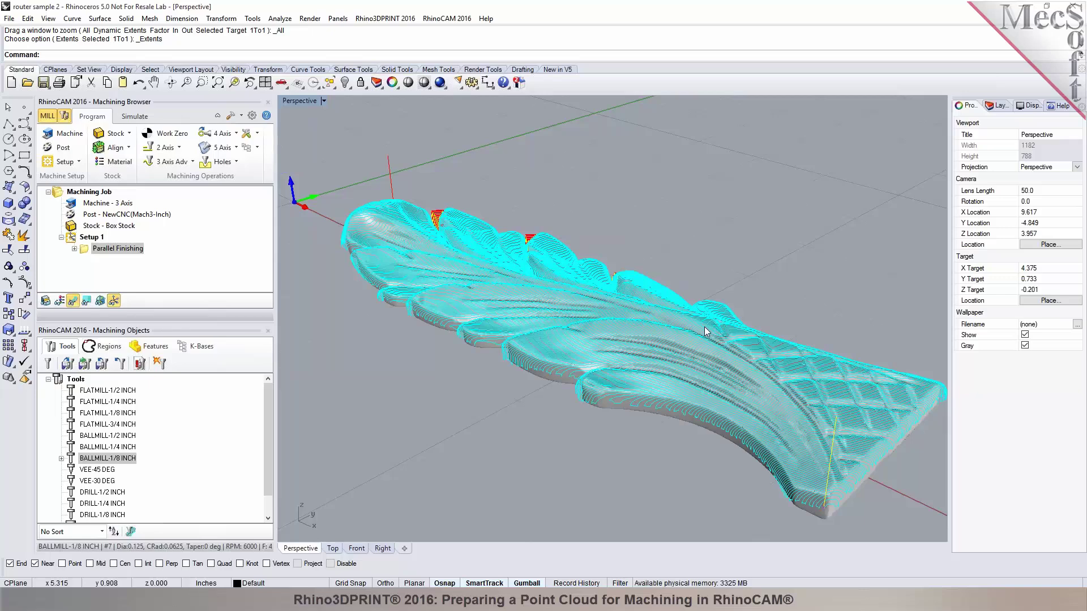
- Switch to simulation and review the preferences for simulation model and accuracy
{"action": "left_click", "coordinate": [140, 117]}
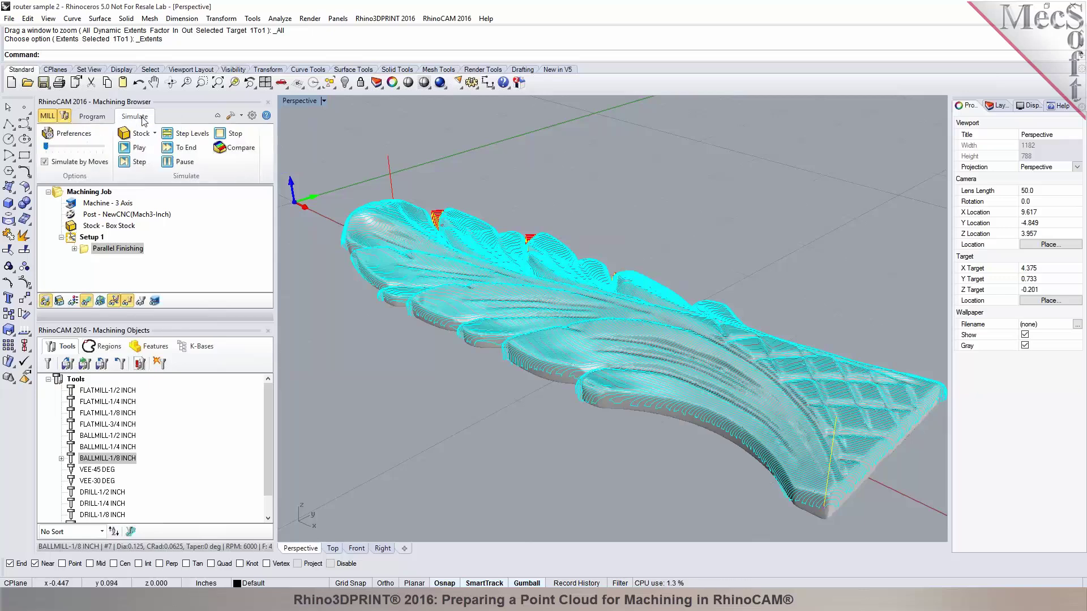
{"action": "left_click", "coordinate": [68, 134]}
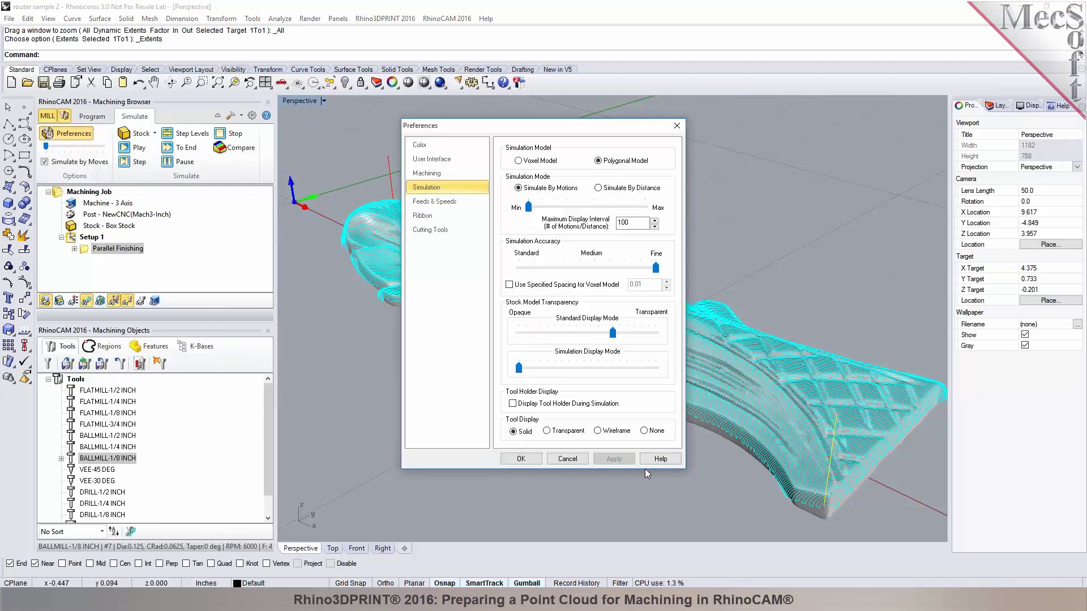
{"action": "left_click", "coordinate": [521, 458]}
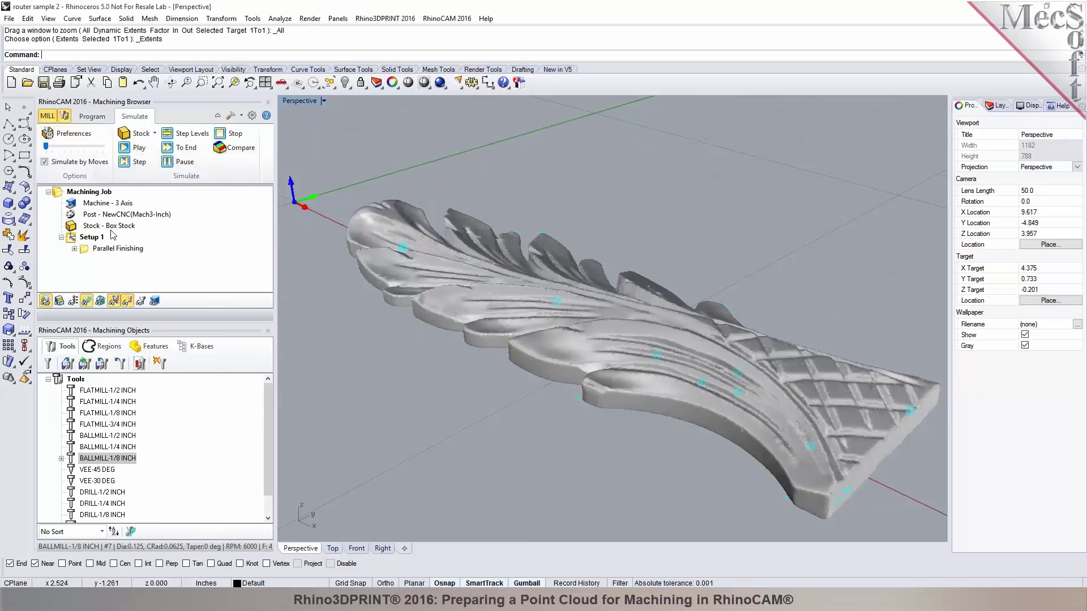
{"action": "left_click", "coordinate": [118, 248]}
{"action": "left_click", "coordinate": [138, 152]}
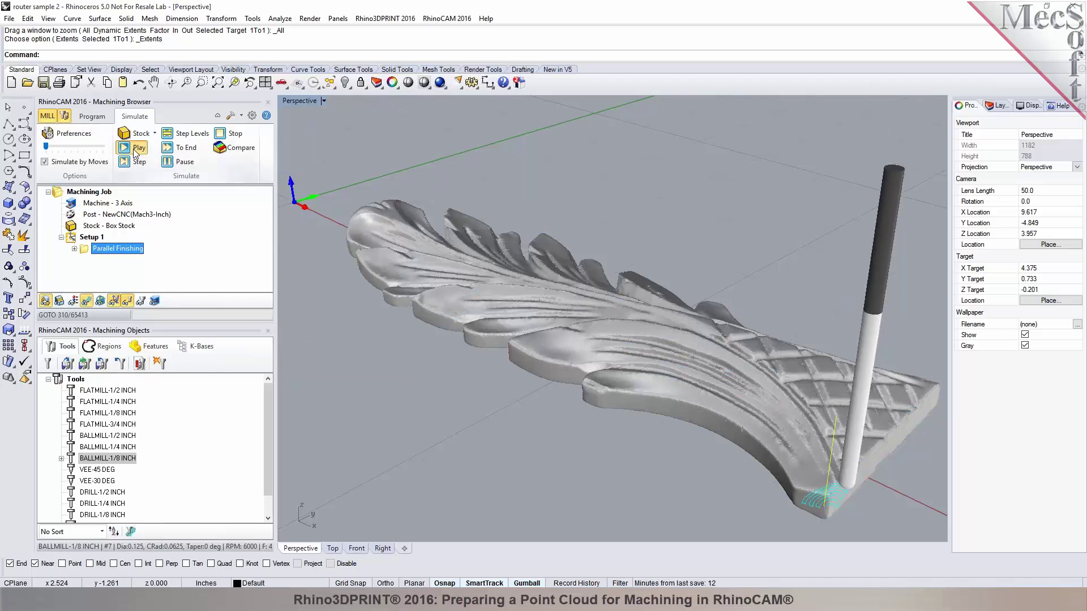
{"action": "left_click", "coordinate": [100, 227]}
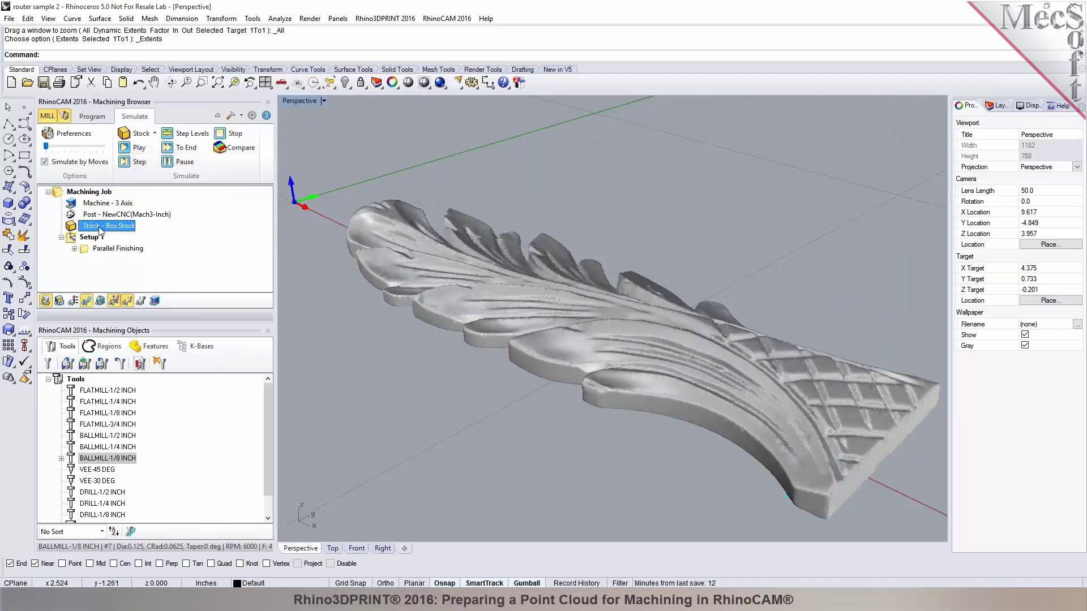
{"action": "left_click", "coordinate": [102, 250]}
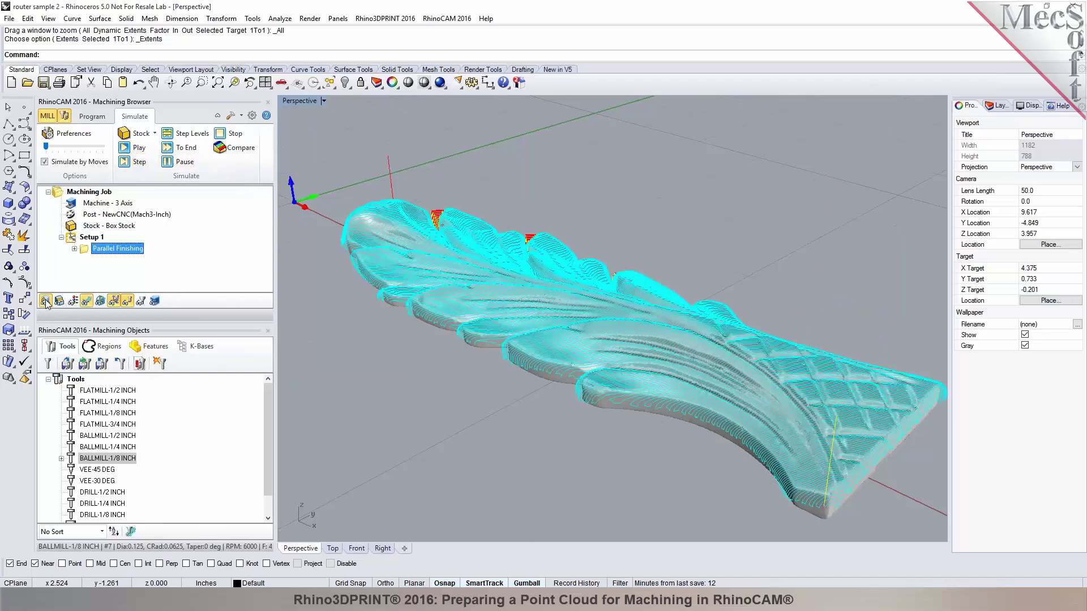
- Hide the part, show the box stock and run the cutting simulation of the Parallel Finishing operation
{"action": "left_click", "coordinate": [59, 300]}
{"action": "left_click", "coordinate": [93, 227]}
{"action": "left_click", "coordinate": [102, 249]}
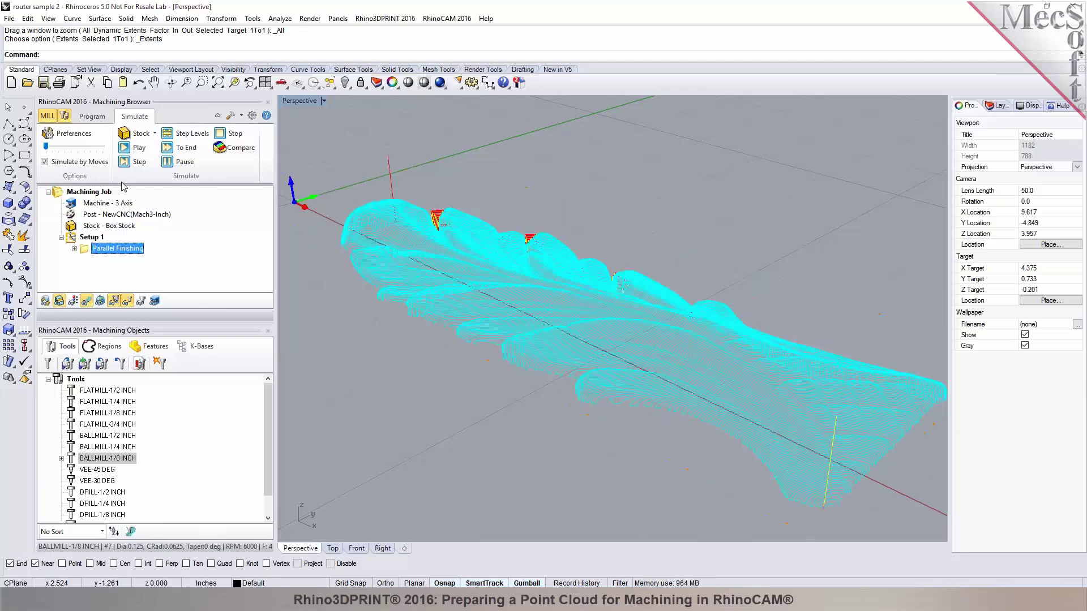
{"action": "left_click", "coordinate": [136, 148]}
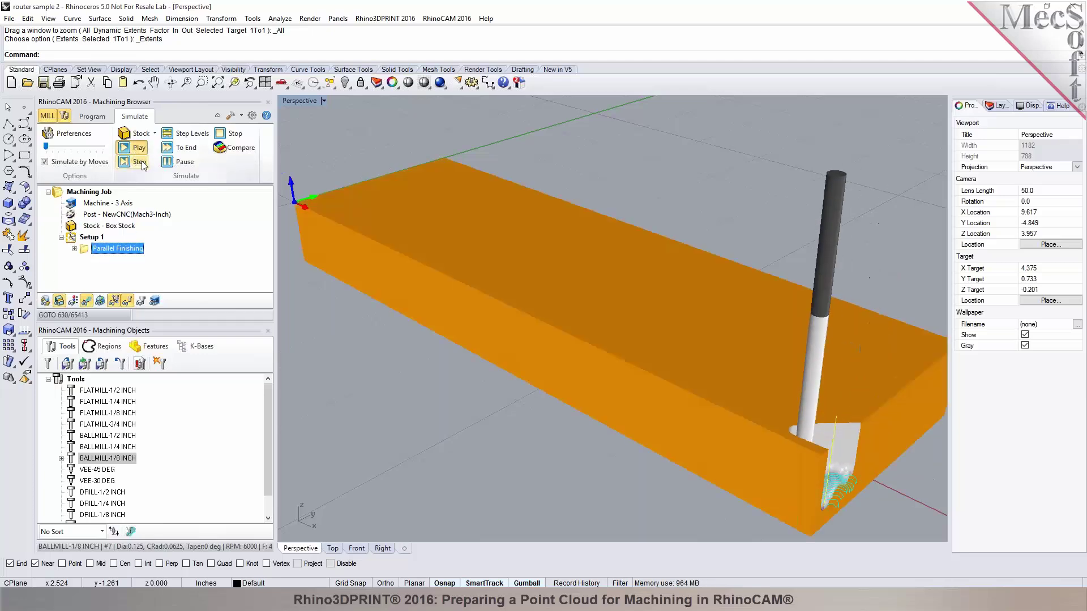
- Speed up the running simulation and examine the machined stock from several angles
{"action": "right_click_drag", "start_coordinate": [464, 334], "coordinate": [565, 335]}
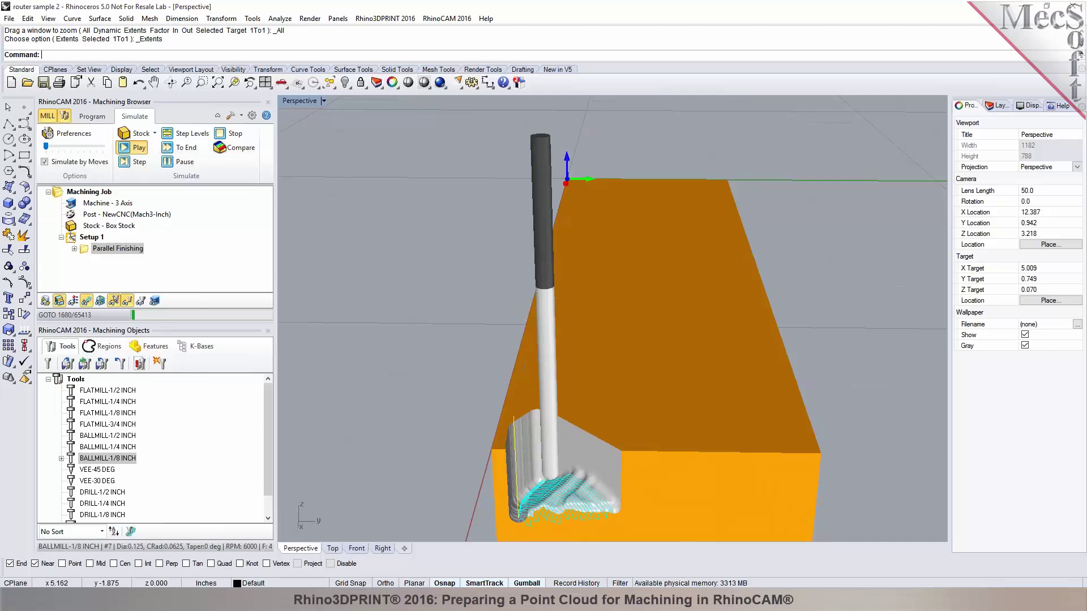
{"action": "left_click_drag", "start_coordinate": [46, 146], "coordinate": [90, 147]}
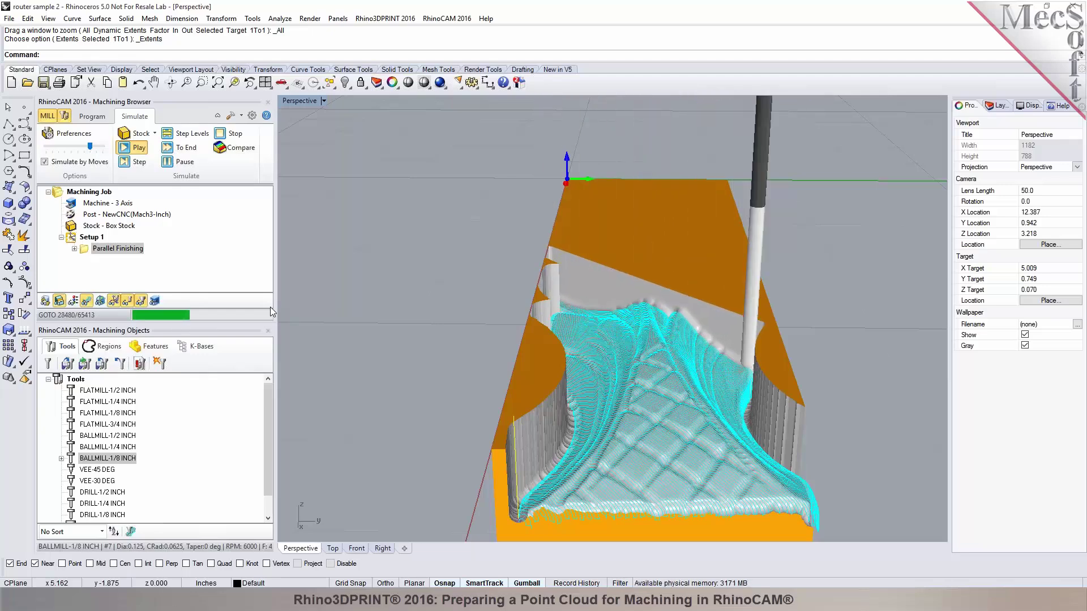
{"action": "right_click_drag", "start_coordinate": [435, 226], "coordinate": [287, 342]}
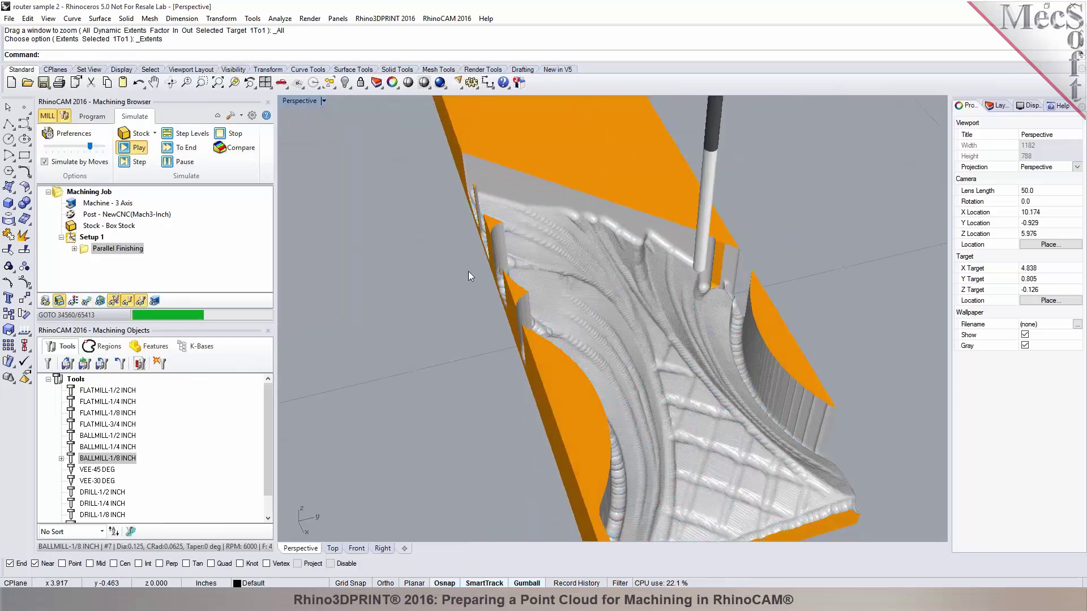
{"action": "right_click_drag", "start_coordinate": [469, 277], "coordinate": [554, 244]}
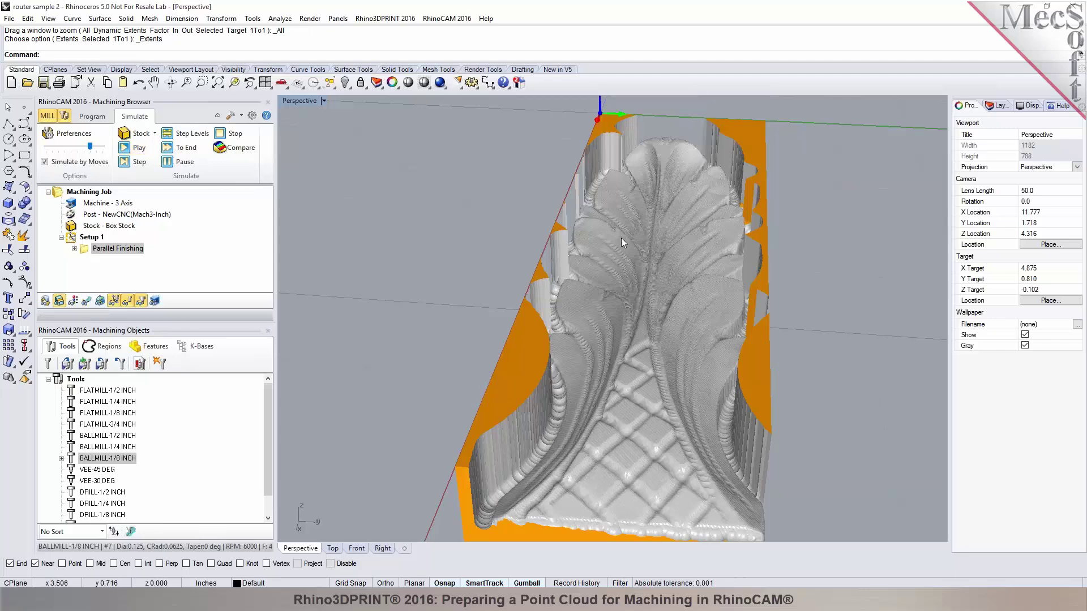
{"action": "right_click_drag", "start_coordinate": [621, 237], "coordinate": [527, 204]}
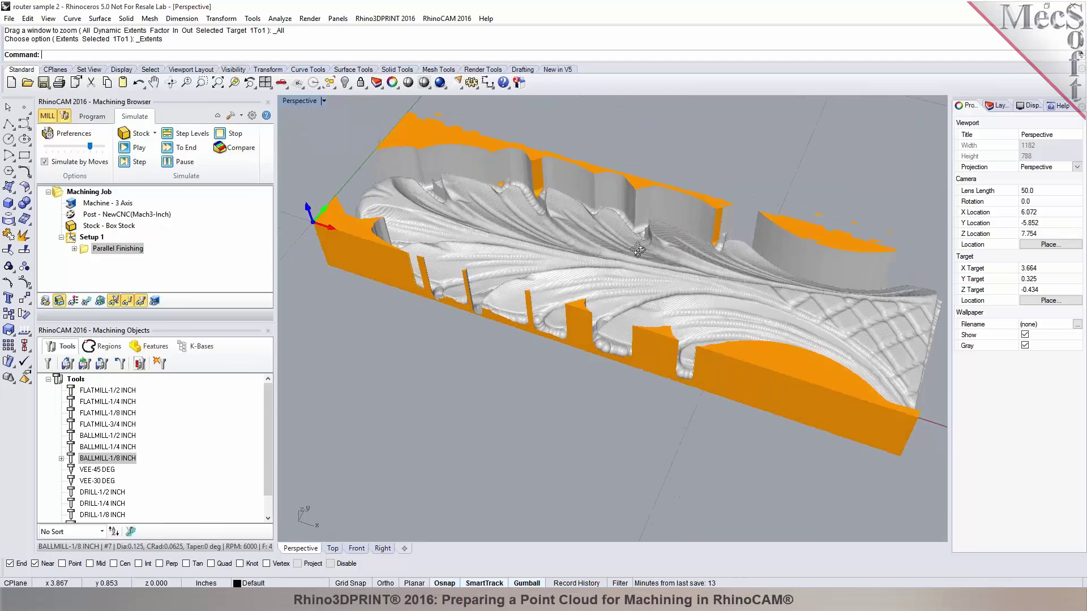
- Return to programming mode and post Setup 1 to the Desktop as router sample 2_Setup 1.nc with the NewCNC(Mach3-Inch) post
{"action": "left_click", "coordinate": [92, 116]}
{"action": "right_click_drag", "start_coordinate": [449, 344], "coordinate": [455, 317]}
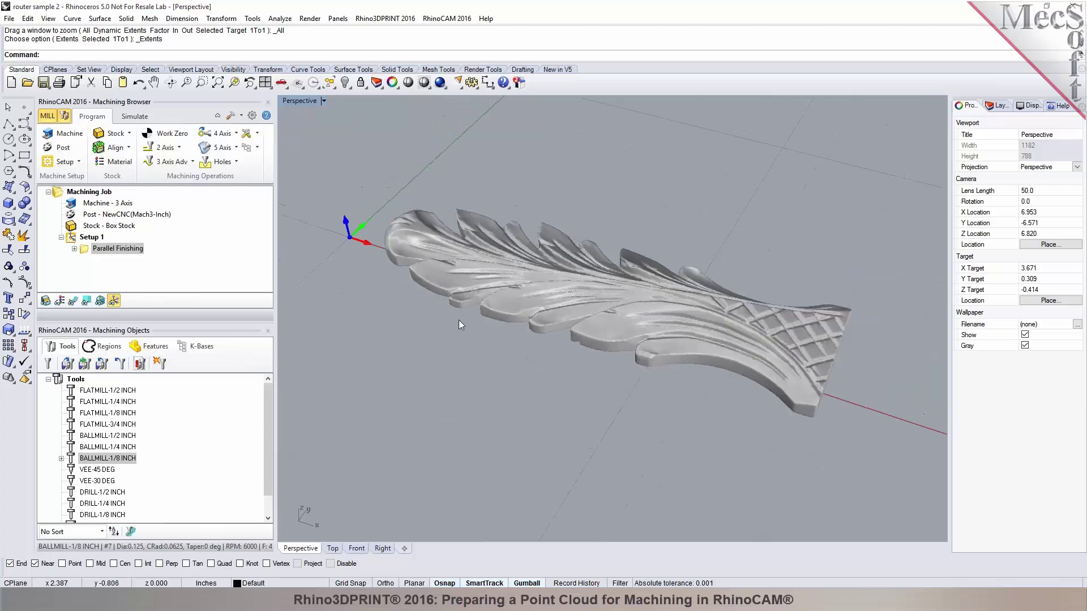
{"action": "scroll", "coordinate": [460, 321], "scroll_direction": "down", "scroll_amount": 2}
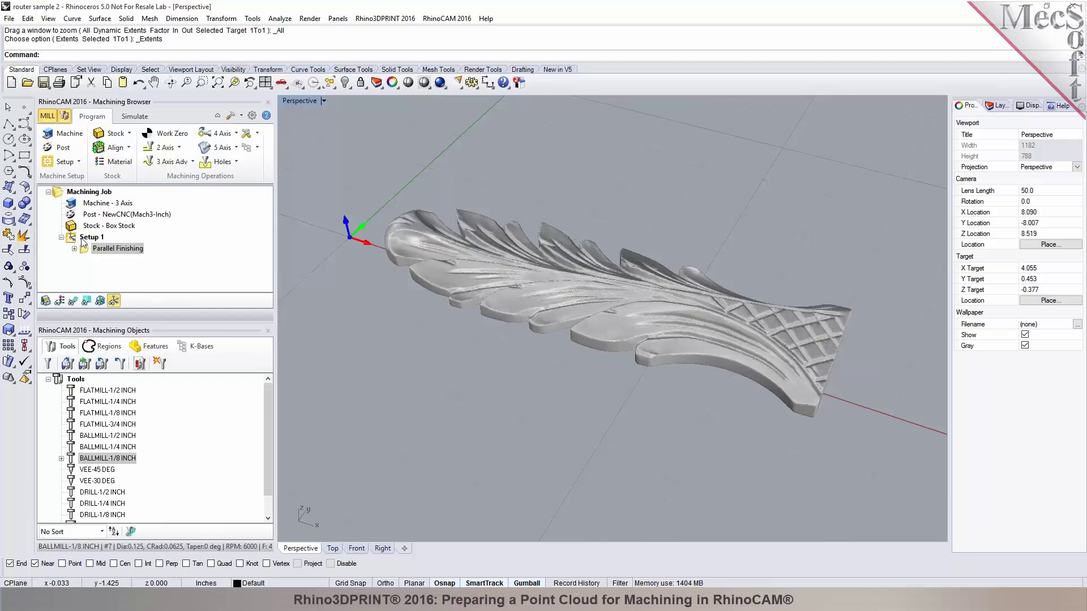
{"action": "right_click", "coordinate": [83, 242]}
{"action": "left_click", "coordinate": [109, 265]}
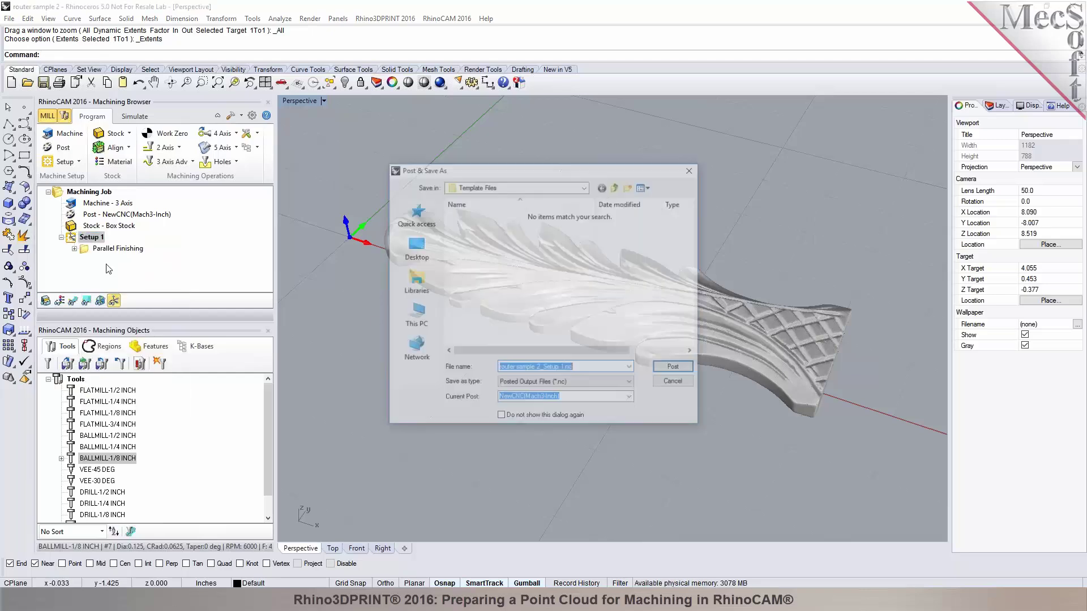
{"action": "left_click", "coordinate": [415, 248]}
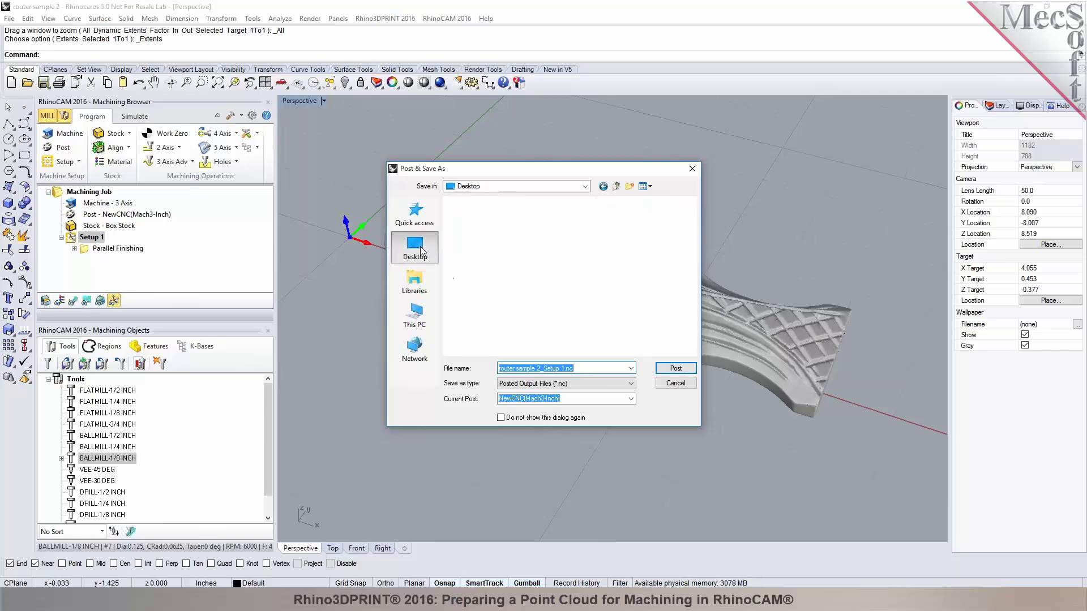
{"action": "left_click", "coordinate": [666, 370]}
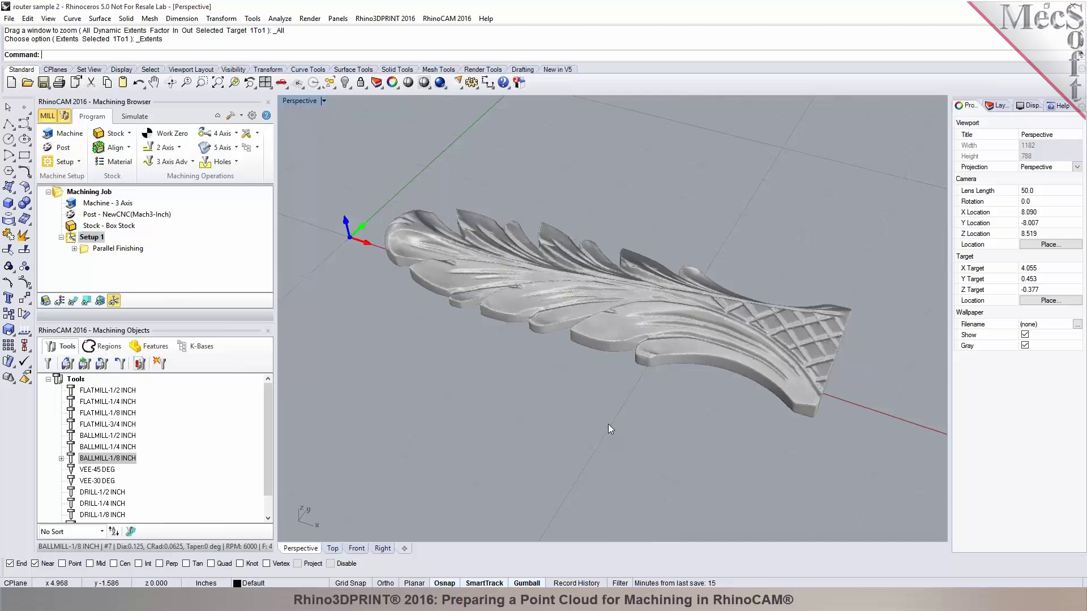
- Replace the program that posted files are sent to in the post-processor options
{"action": "right_click_drag", "start_coordinate": [633, 414], "coordinate": [638, 394]}
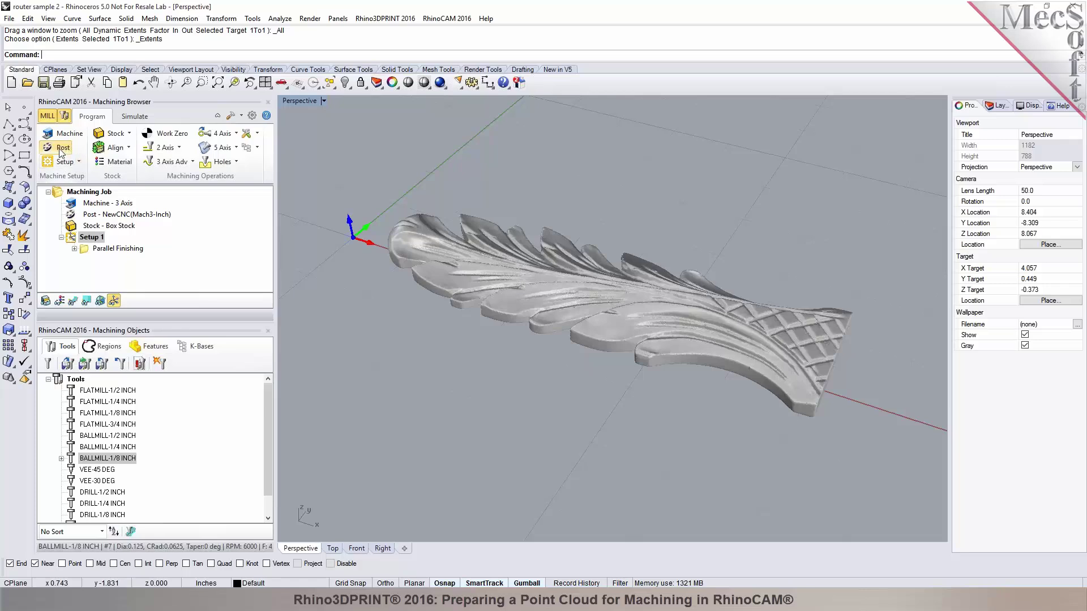
{"action": "double_click", "coordinate": [97, 214]}
{"action": "triple_click", "coordinate": [68, 232]}
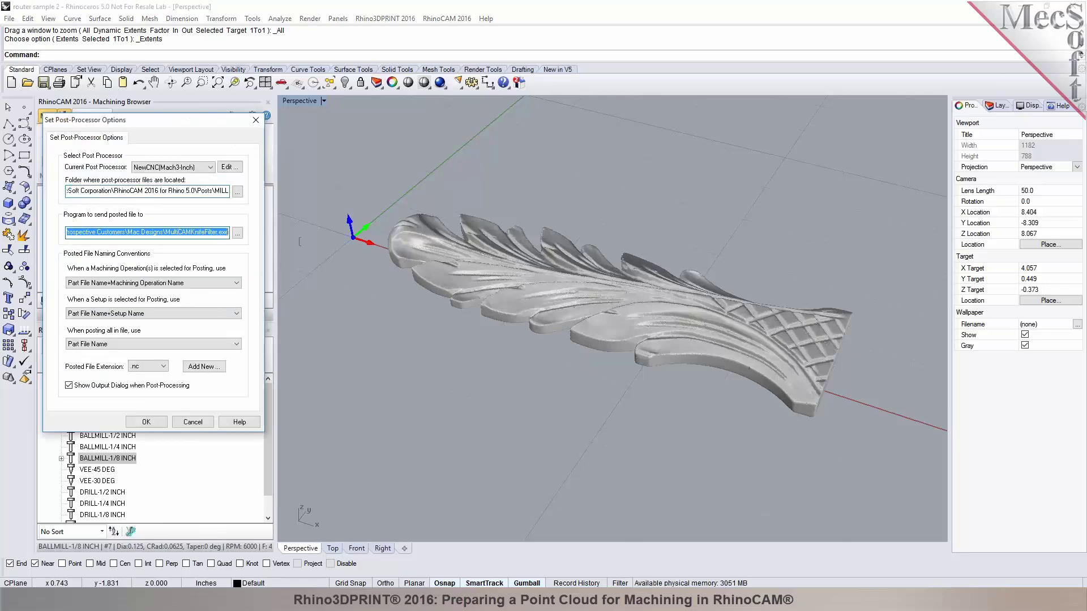
{"action": "type", "text": "m"}
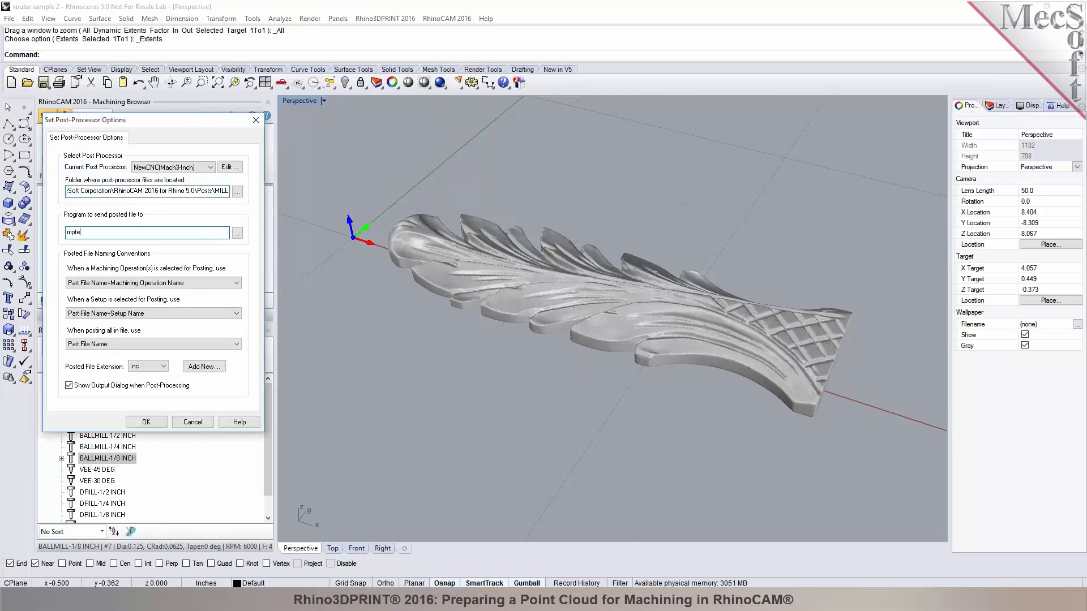
{"action": "type", "text": "pte"}
{"action": "key", "text": "BackSpace"}
{"action": "key", "text": "BackSpace"}
{"action": "type", "text": "telpad"}
{"action": "key", "text": "Return"}
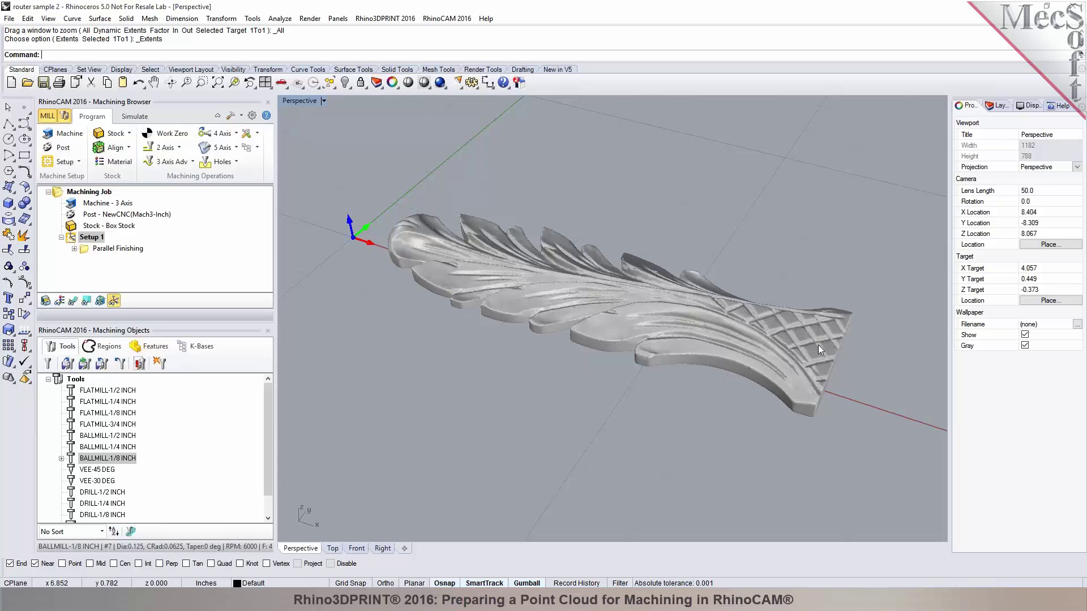
- Open the Rhino3DPRINT browser and close the RhinoCAM Machining Browser and Machining Objects browser
{"action": "scroll", "coordinate": [818, 345], "scroll_direction": "up", "scroll_amount": 8}
{"action": "right_click_drag", "start_coordinate": [817, 345], "coordinate": [732, 390]}
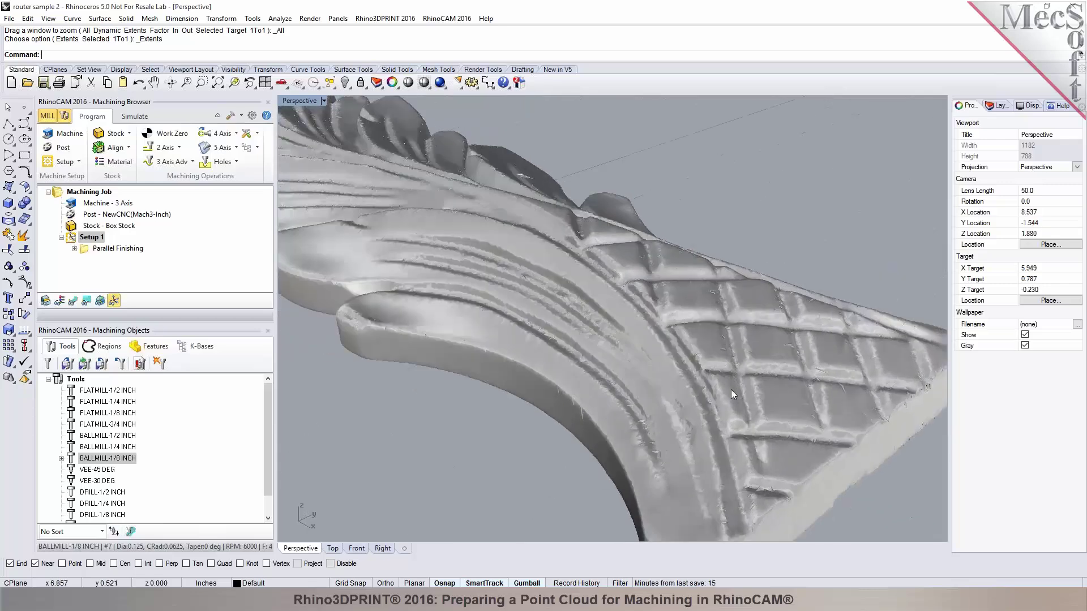
{"action": "left_click", "coordinate": [446, 18]}
{"action": "mouse_move", "coordinate": [405, 26]}
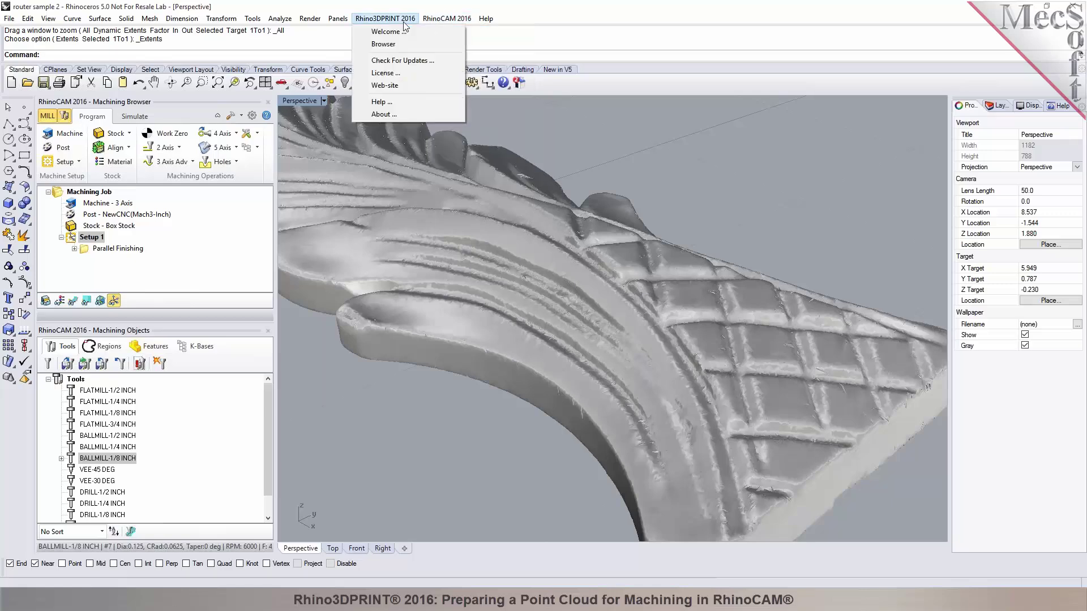
{"action": "left_click", "coordinate": [384, 43]}
{"action": "left_click", "coordinate": [268, 102]}
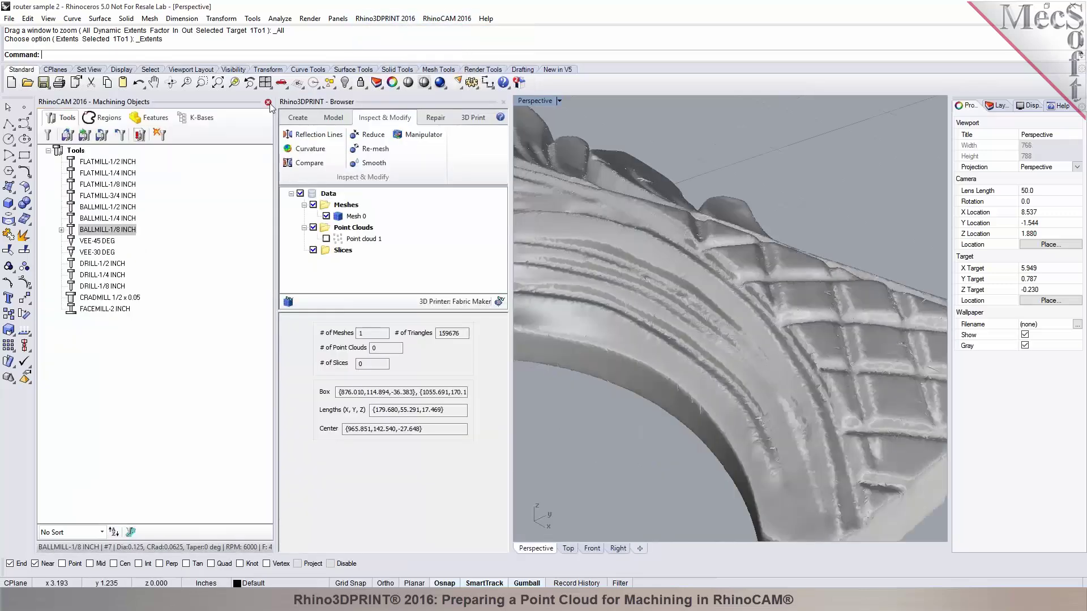
{"action": "left_click", "coordinate": [267, 102]}
- Start the Rhino3DPRINT Smooth operation and choose the carved mesh for it
{"action": "scroll", "coordinate": [660, 345], "scroll_direction": "up", "scroll_amount": 5}
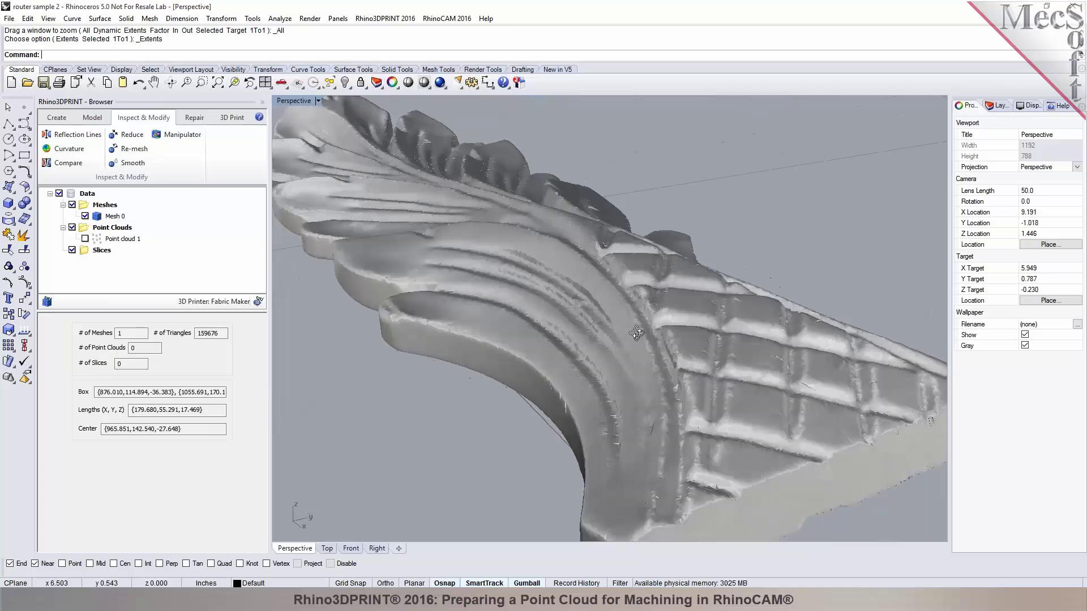
{"action": "scroll", "coordinate": [661, 357], "scroll_direction": "up", "scroll_amount": 2}
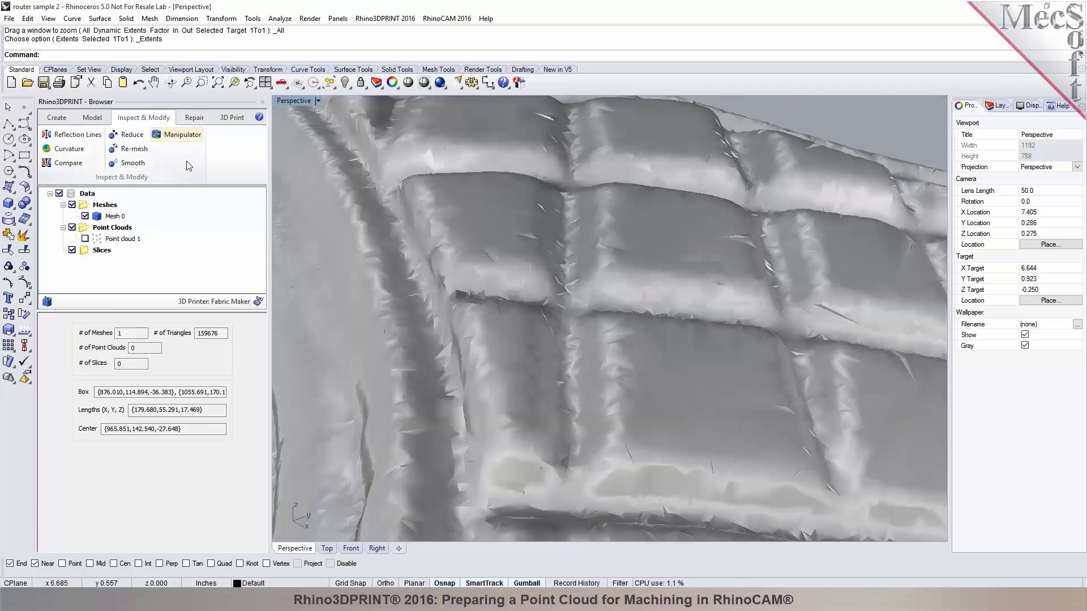
{"action": "left_click", "coordinate": [133, 164]}
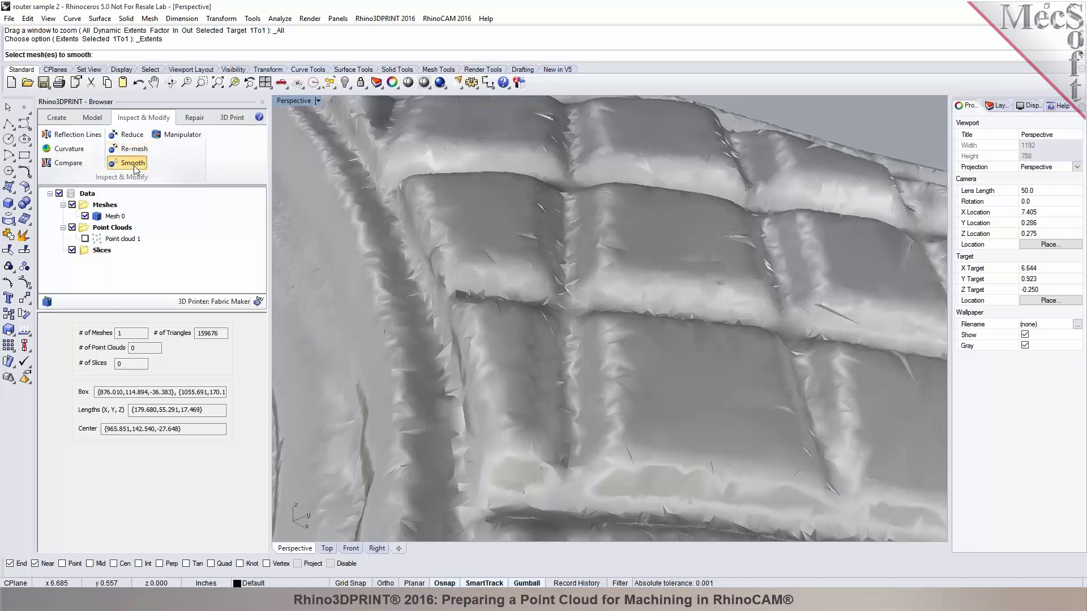
{"action": "left_click", "coordinate": [610, 293]}
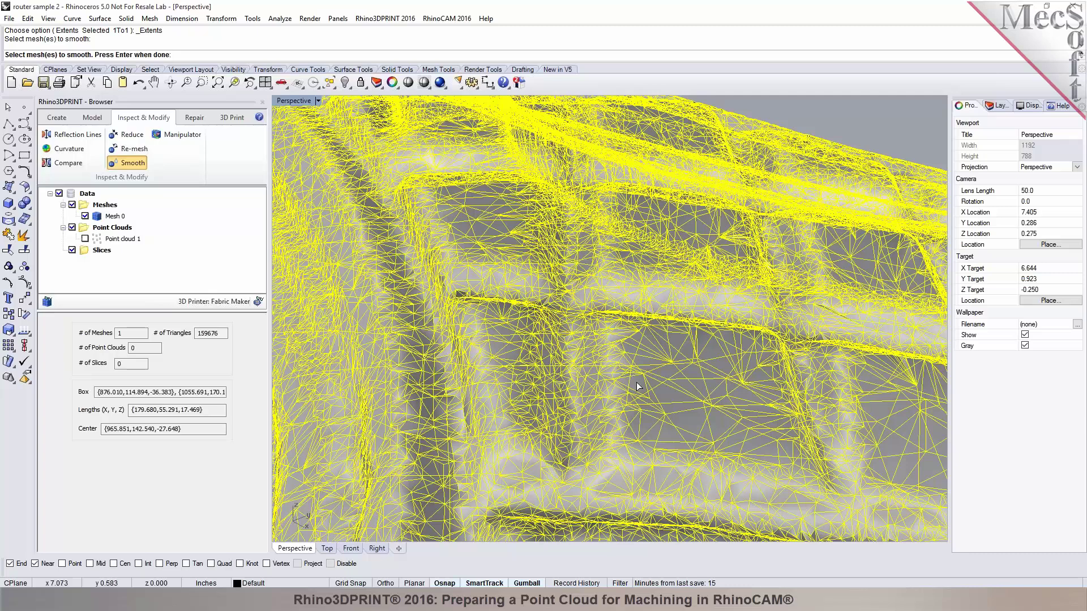
{"action": "key", "text": "Return"}
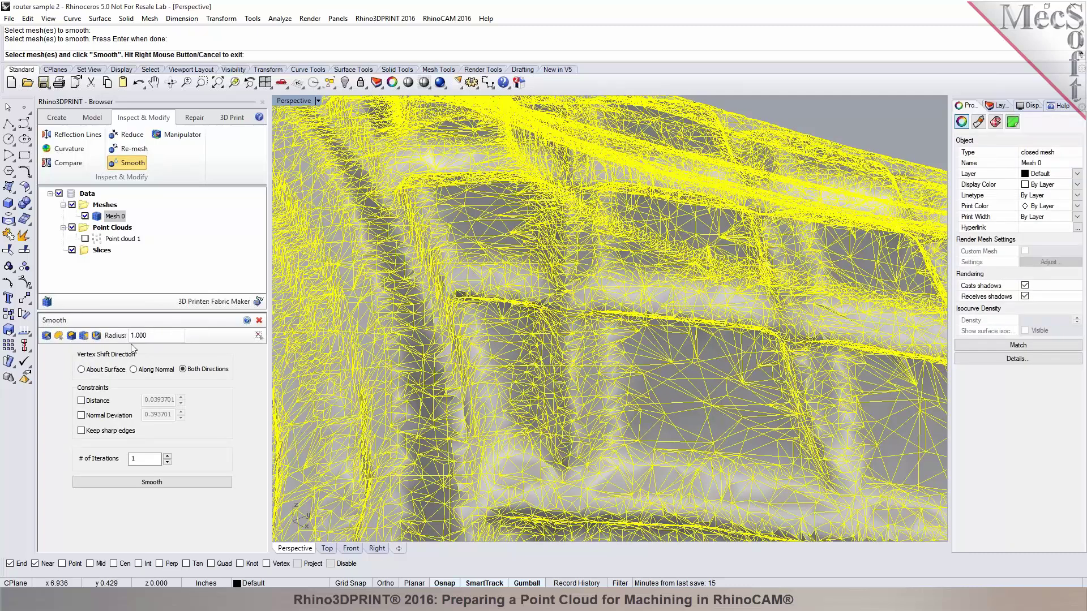
- Try to mark the lattice area of the mesh for smoothing with the brush at a radius of 1.000
{"action": "left_click", "coordinate": [97, 337]}
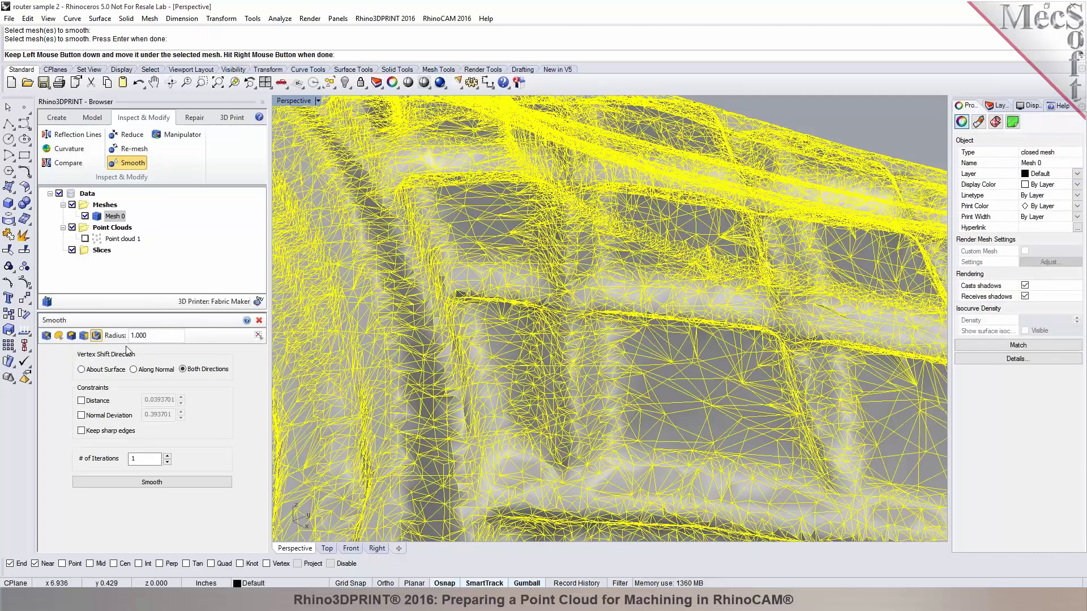
{"action": "left_click", "coordinate": [618, 396]}
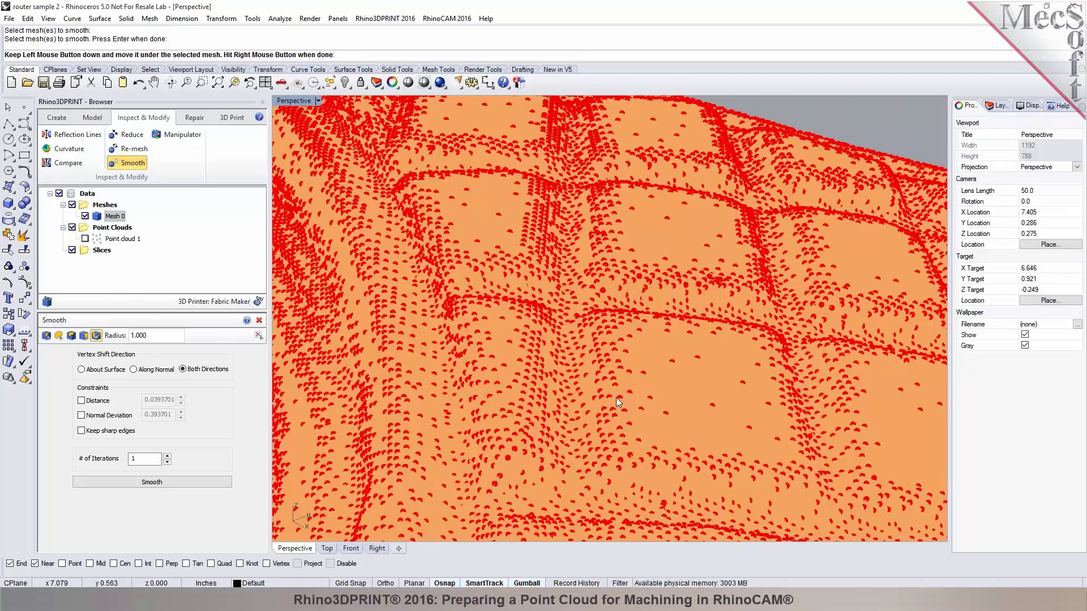
{"action": "scroll", "coordinate": [617, 398], "scroll_direction": "down", "scroll_amount": 5}
{"action": "right_click_drag", "start_coordinate": [621, 396], "coordinate": [626, 412]}
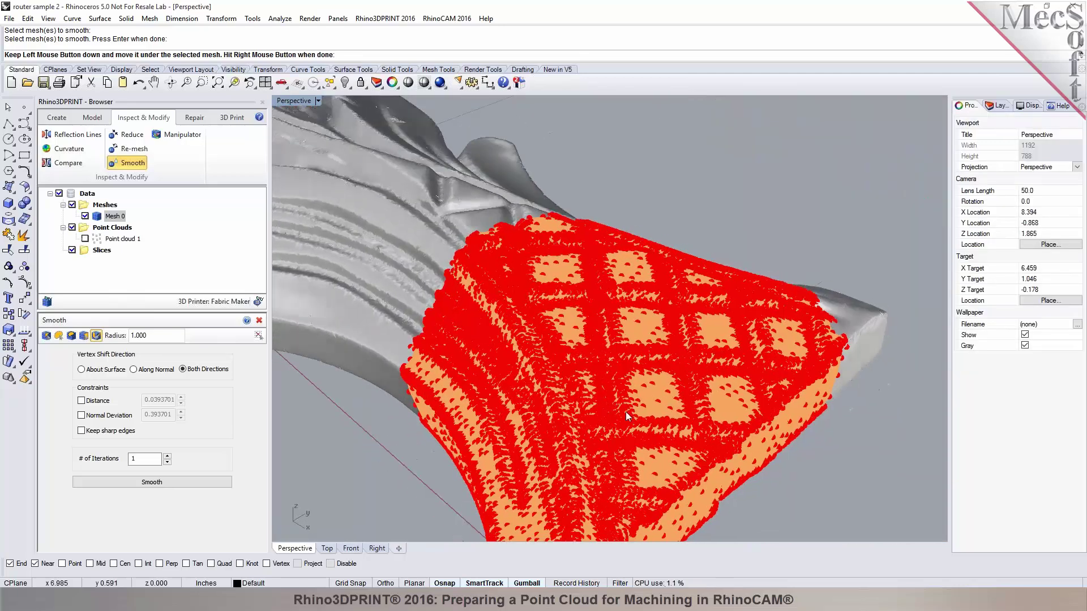
{"action": "scroll", "coordinate": [626, 414], "scroll_direction": "up", "scroll_amount": 3}
{"action": "right_click", "coordinate": [606, 413]}
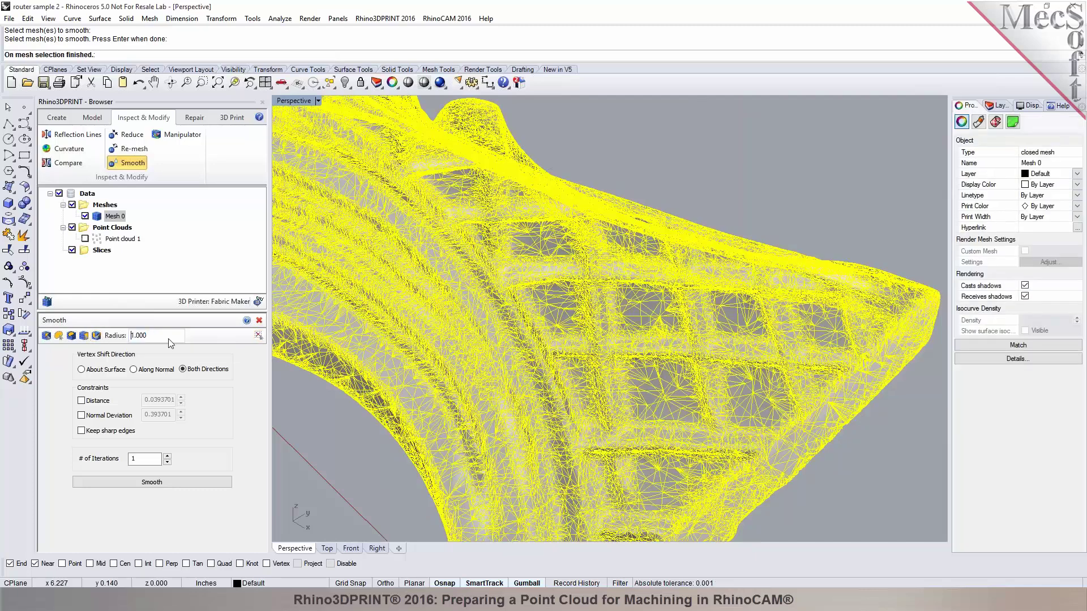
- Set the brush radius to 0.125 and mark a small patch across one lattice cell of the carving
{"action": "double_click", "coordinate": [169, 337]}
{"action": "type", "text": "0.125"}
{"action": "left_click", "coordinate": [97, 335]}
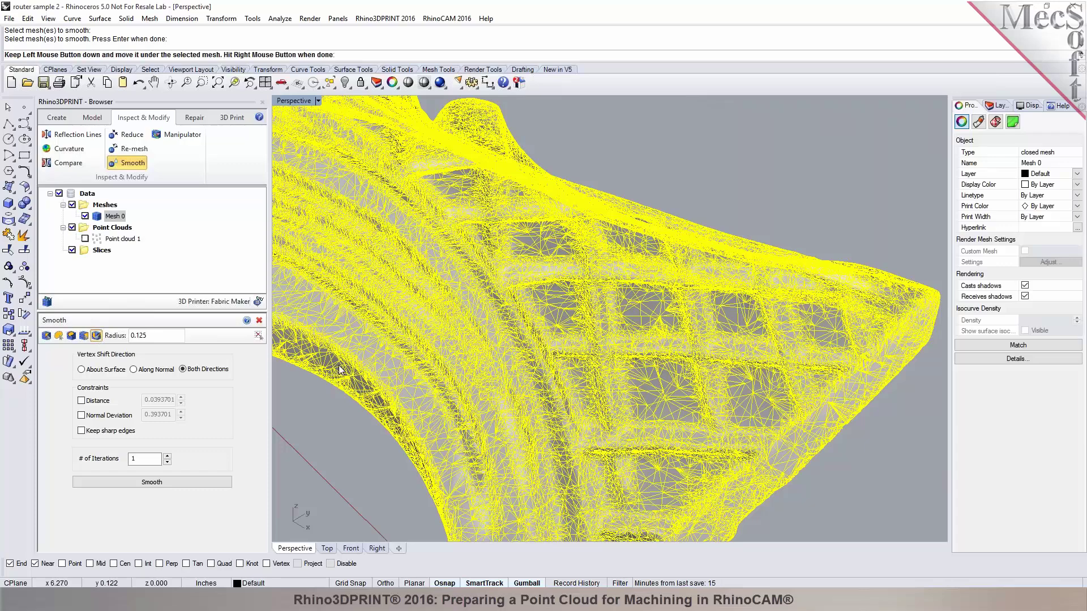
{"action": "scroll", "coordinate": [633, 407], "scroll_direction": "up", "scroll_amount": 3}
{"action": "left_click_drag", "start_coordinate": [633, 407], "coordinate": [636, 398]}
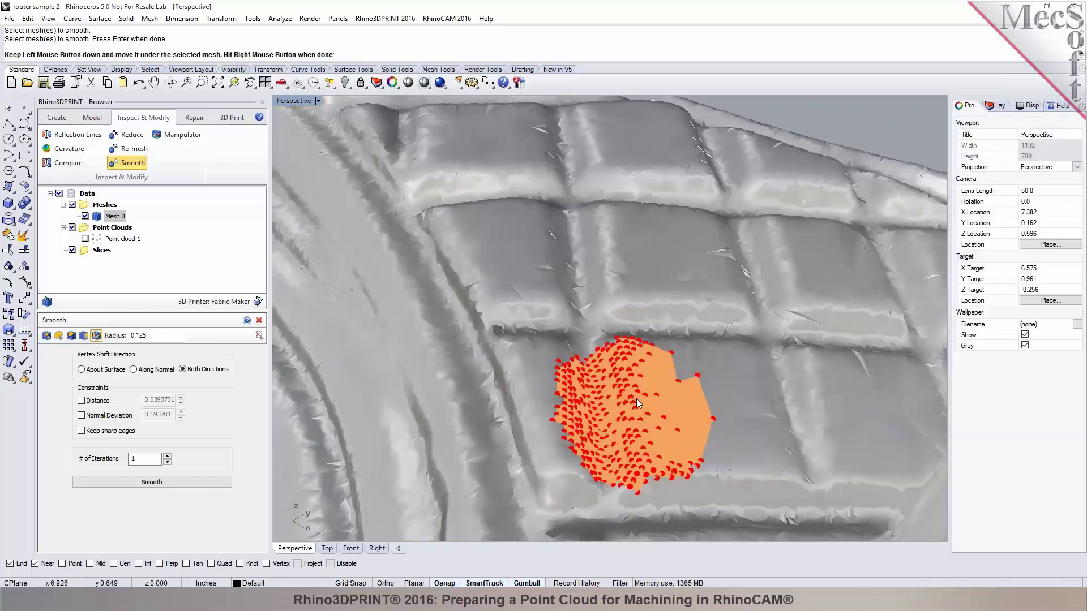
{"action": "scroll", "coordinate": [636, 398], "scroll_direction": "up", "scroll_amount": 2}
{"action": "right_click_drag", "start_coordinate": [643, 382], "coordinate": [677, 367]}
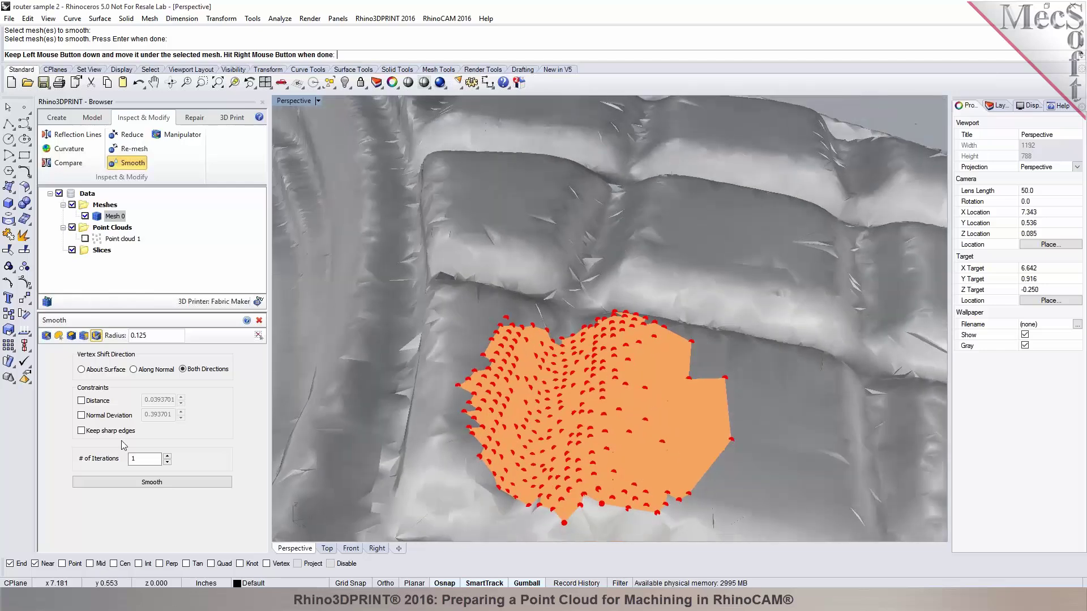
- Increase the number of smoothing iterations and smooth the marked lattice patch in both directions
{"action": "left_click", "coordinate": [167, 456]}
{"action": "left_click", "coordinate": [164, 483]}
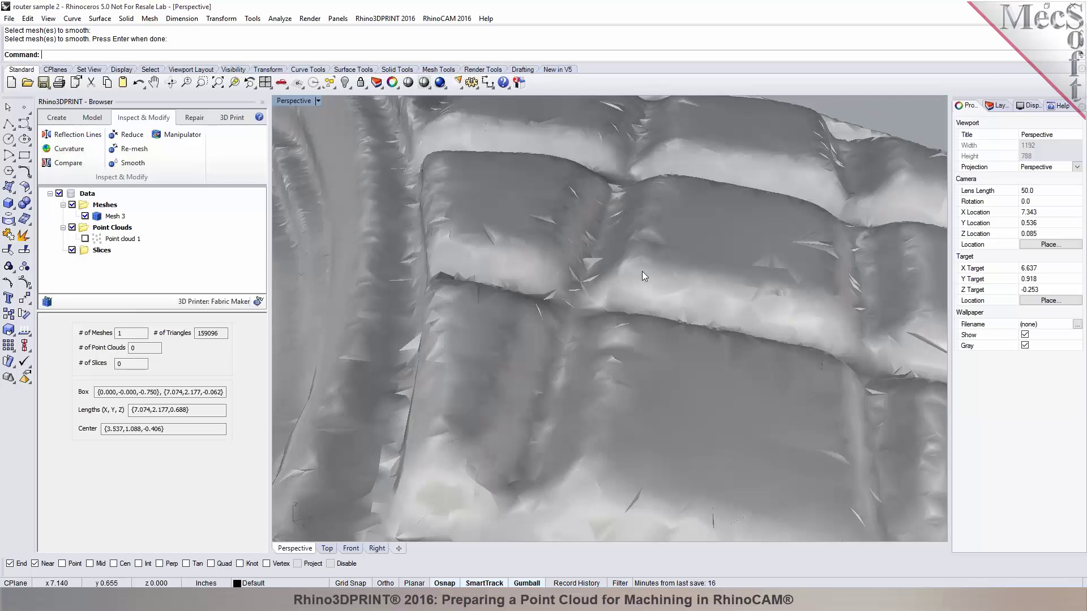
{"action": "scroll", "coordinate": [642, 271], "scroll_direction": "down", "scroll_amount": 5}
{"action": "scroll", "coordinate": [651, 270], "scroll_direction": "down", "scroll_amount": 5}
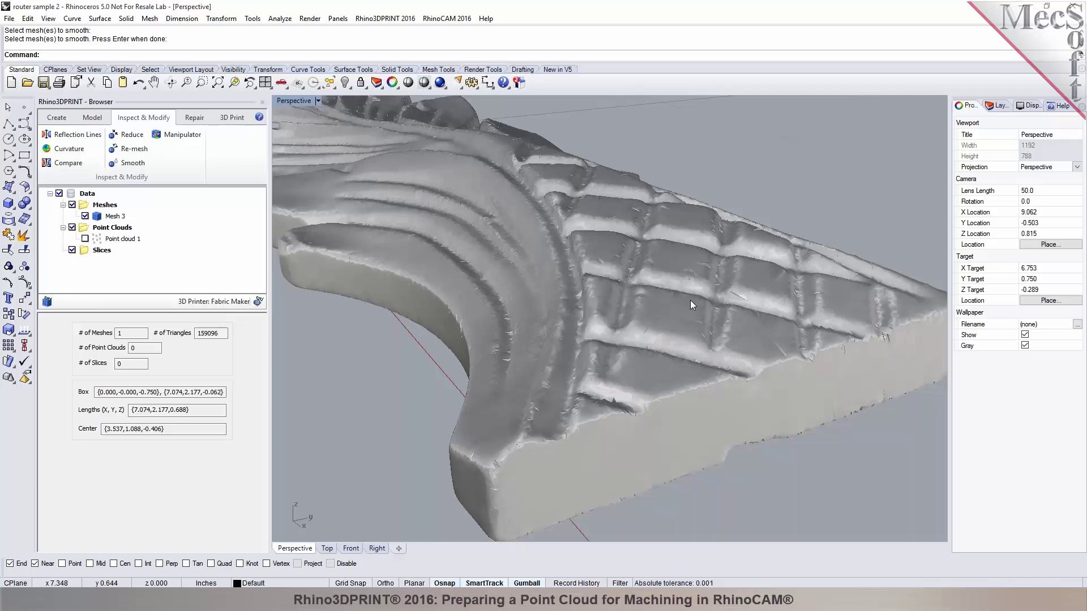
{"action": "right_click_drag", "start_coordinate": [648, 287], "coordinate": [644, 306]}
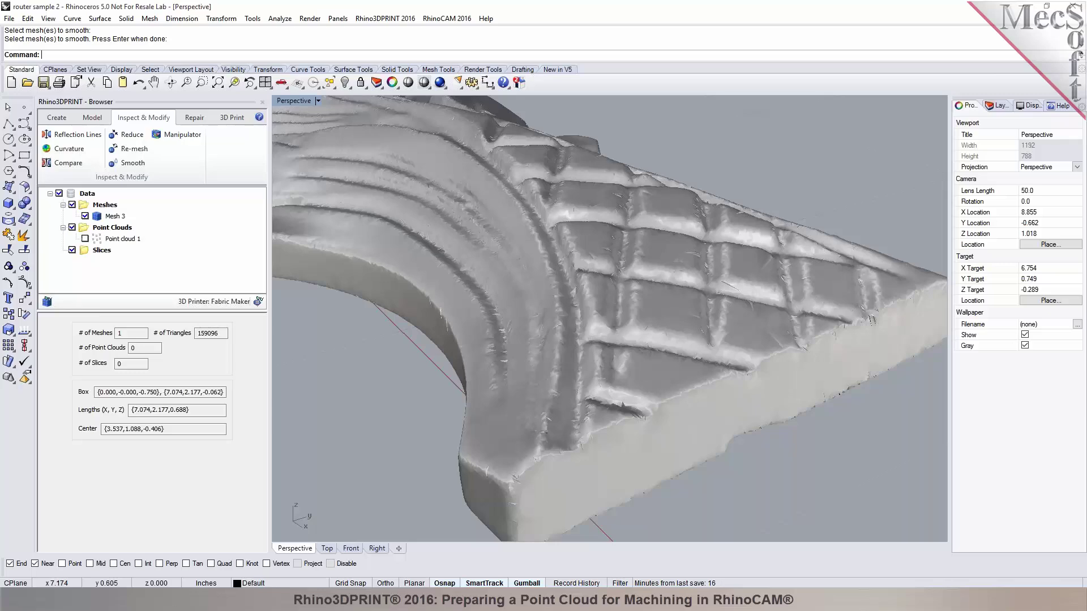
{"action": "scroll", "coordinate": [678, 338], "scroll_direction": "down", "scroll_amount": 6}
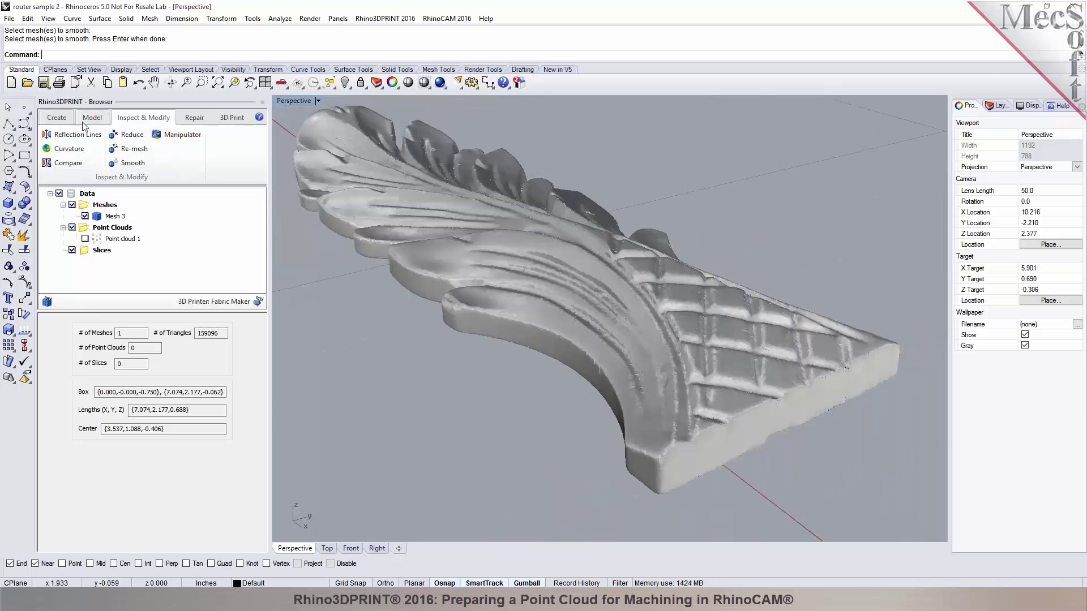
- Open router sample 1.txt without saving the current model, importing it as a comma-delimited point cloud
{"action": "key", "text": "ctrl+o"}
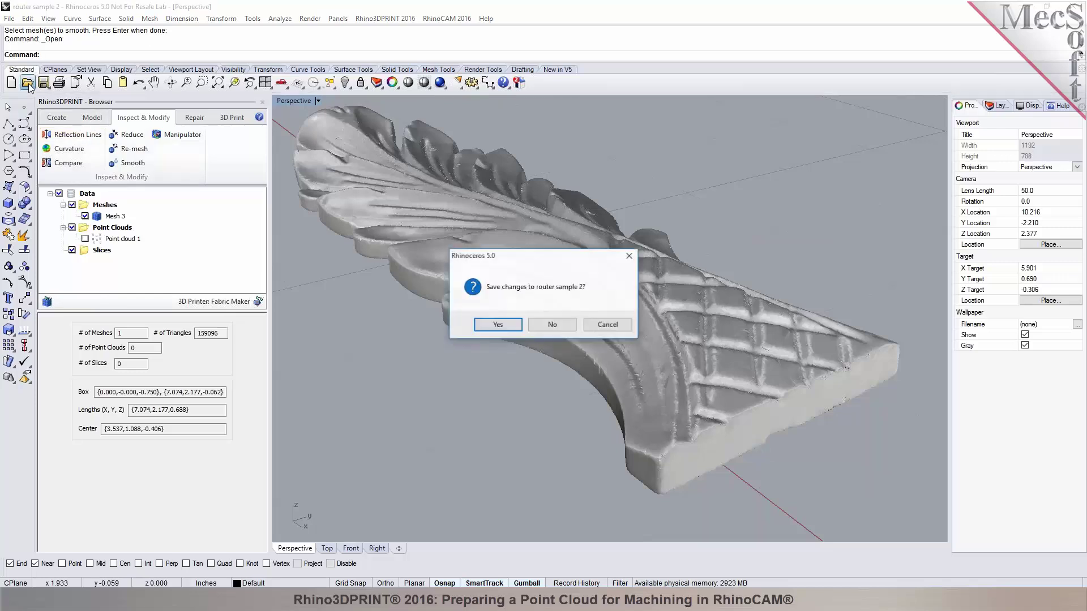
{"action": "left_click", "coordinate": [532, 325]}
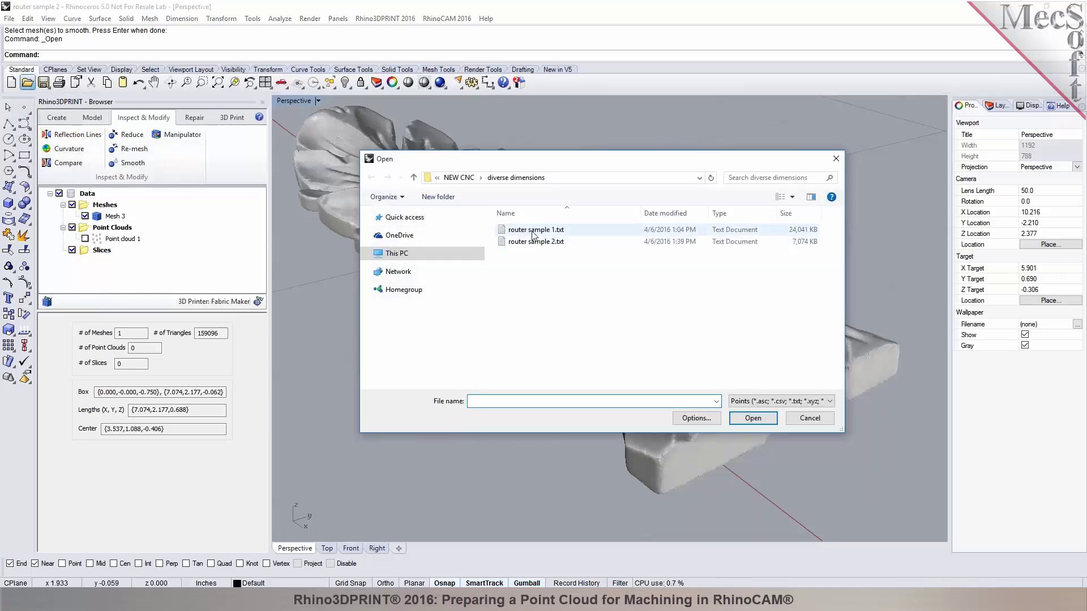
{"action": "left_click", "coordinate": [548, 231]}
{"action": "left_click", "coordinate": [759, 419]}
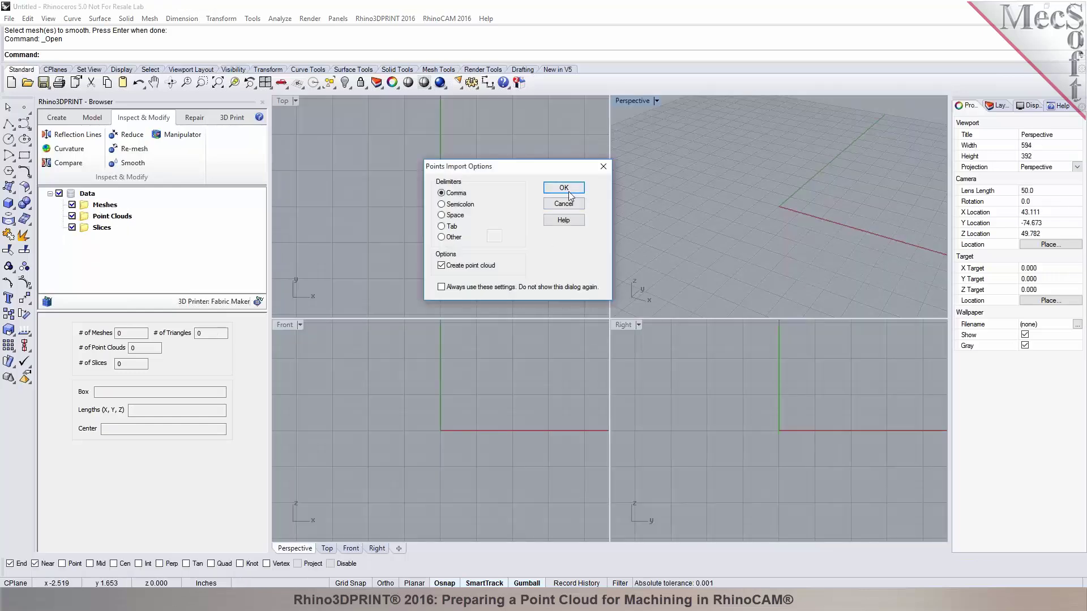
{"action": "left_click", "coordinate": [566, 189]}
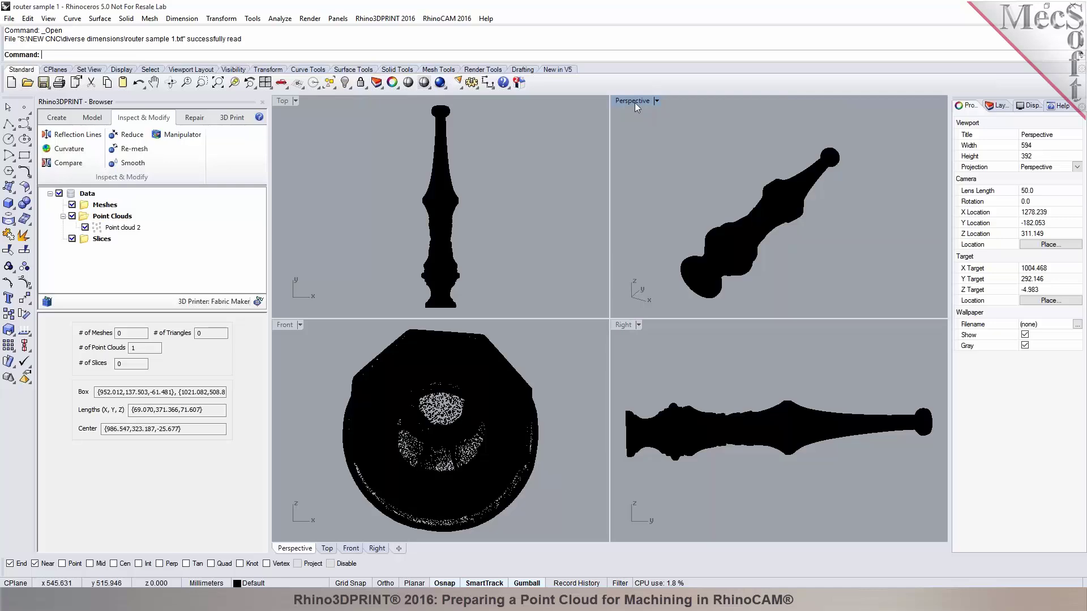
- Maximize the Perspective viewport, switch it to shaded display and examine the imported point cloud from several angles
{"action": "double_click", "coordinate": [634, 102]}
{"action": "right_click_drag", "start_coordinate": [718, 279], "coordinate": [631, 282]}
{"action": "left_click", "coordinate": [424, 82]}
{"action": "scroll", "coordinate": [592, 284], "scroll_direction": "up", "scroll_amount": 5}
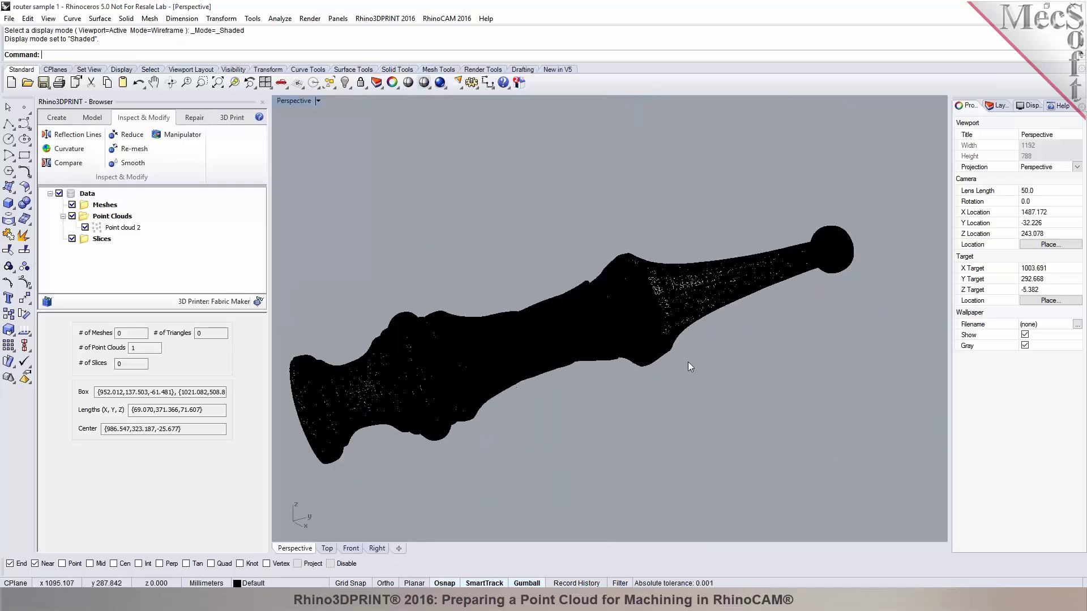
{"action": "right_click_drag", "start_coordinate": [630, 412], "coordinate": [657, 339]}
{"action": "scroll", "coordinate": [743, 360], "scroll_direction": "down", "scroll_amount": 2}
{"action": "right_click_drag", "start_coordinate": [743, 360], "coordinate": [619, 430]}
- Create a mesh from the imported point cloud using the default mesh creation options, and hide the point cloud
{"action": "left_click", "coordinate": [56, 117]}
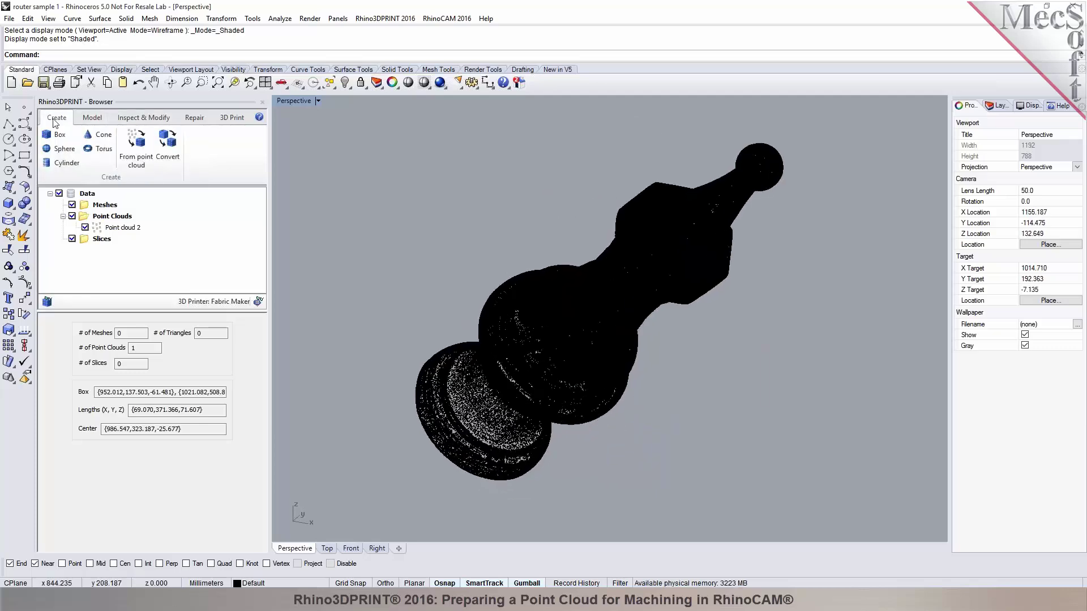
{"action": "left_click", "coordinate": [125, 151]}
{"action": "left_click", "coordinate": [542, 319]}
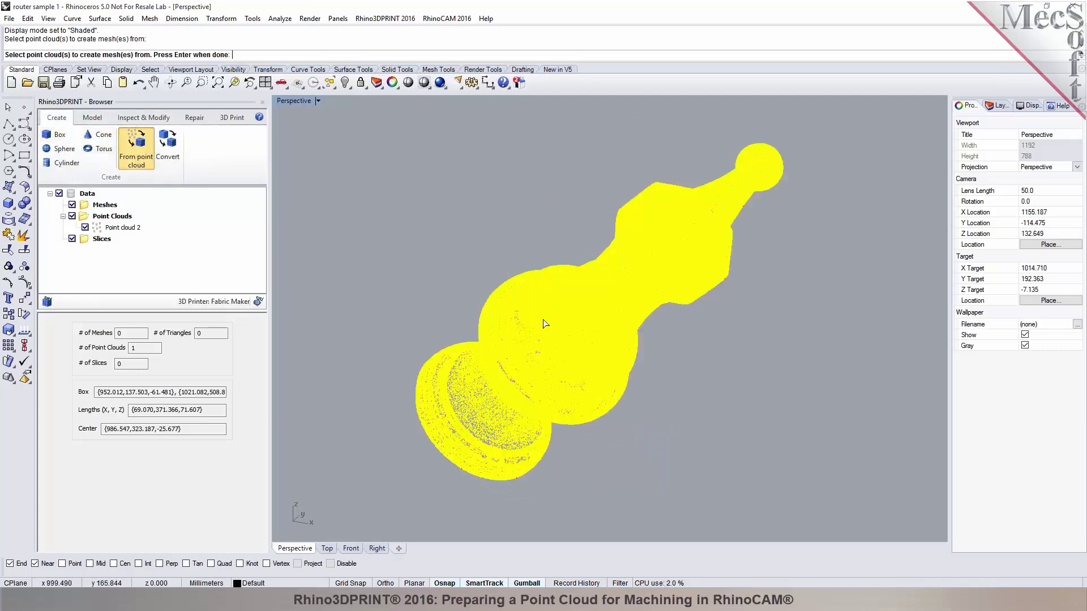
{"action": "key", "text": "Return"}
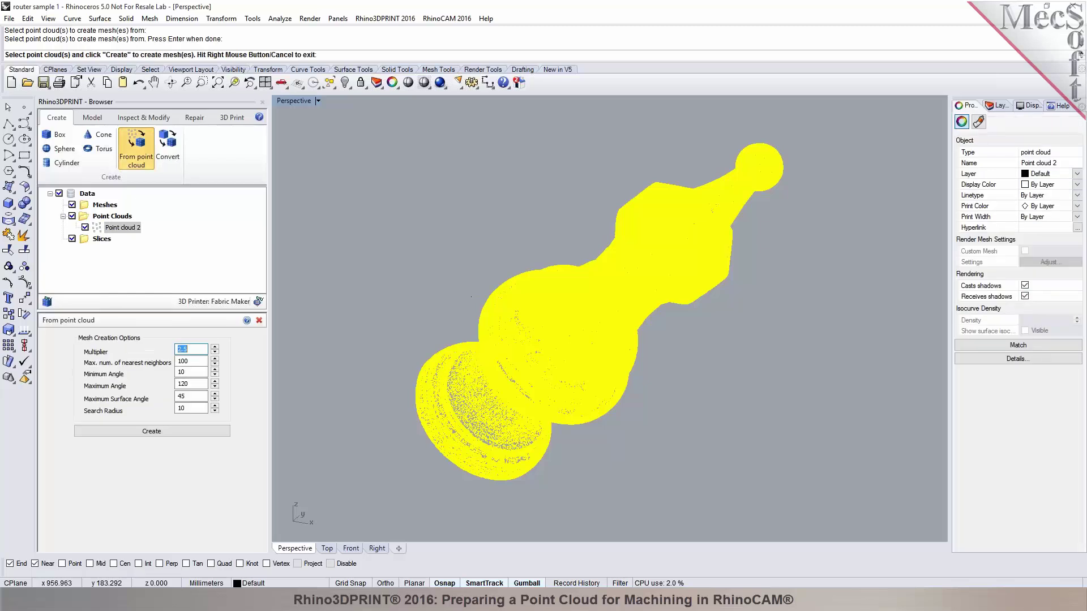
{"action": "left_click", "coordinate": [151, 434]}
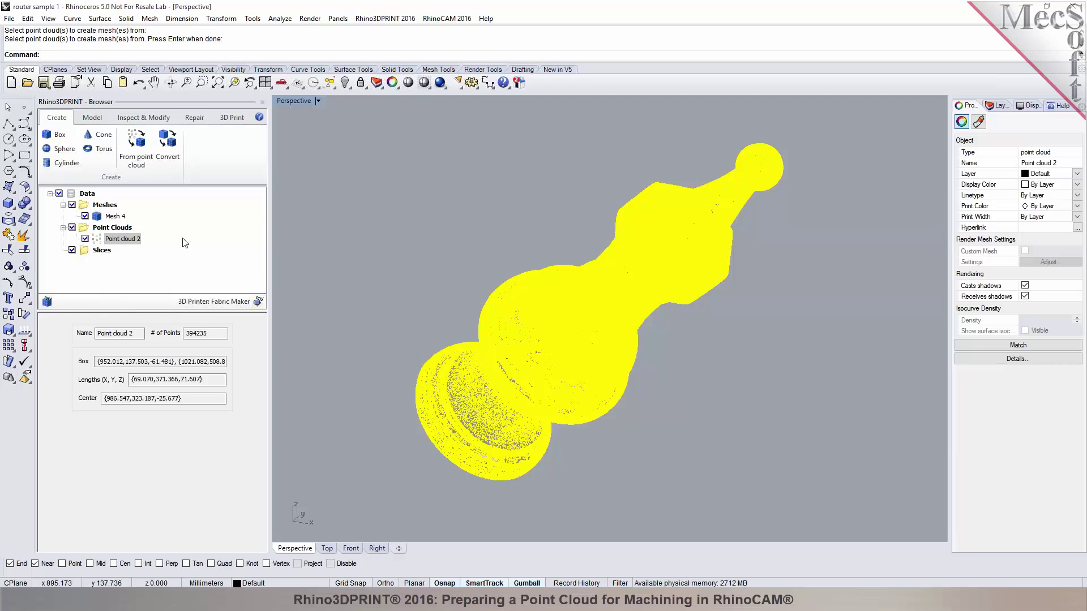
{"action": "left_click", "coordinate": [86, 240]}
- Examine the new mesh's surface up close and as a whole for gaps, from the round base to the ball end
{"action": "scroll", "coordinate": [672, 358], "scroll_direction": "up", "scroll_amount": 3}
{"action": "right_click_drag", "start_coordinate": [672, 358], "coordinate": [658, 339]}
{"action": "scroll", "coordinate": [658, 339], "scroll_direction": "up", "scroll_amount": 2}
{"action": "scroll", "coordinate": [657, 334], "scroll_direction": "down", "scroll_amount": 2}
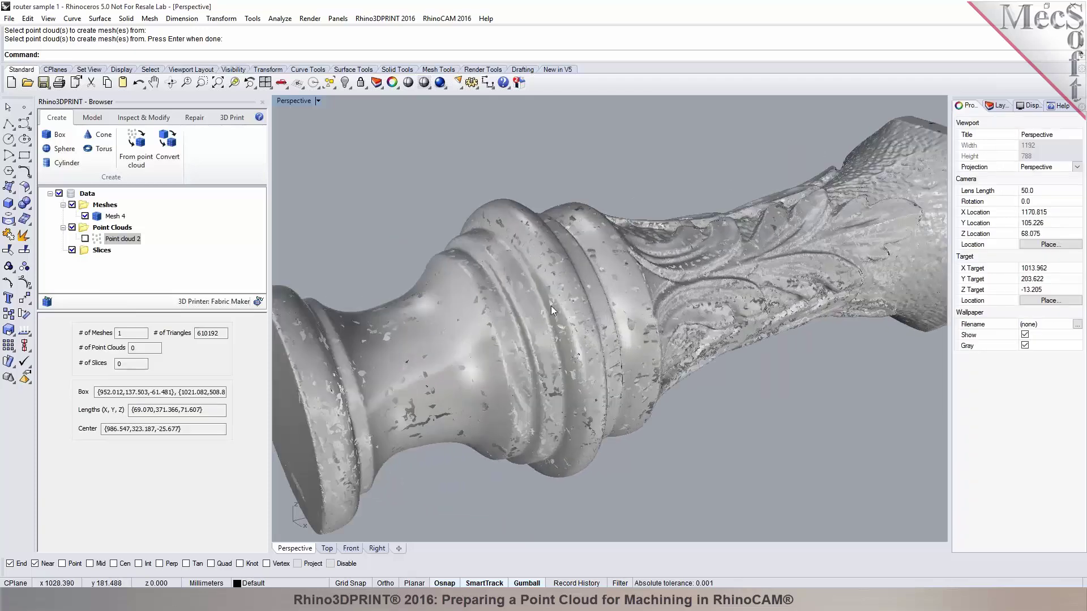
{"action": "scroll", "coordinate": [551, 305], "scroll_direction": "down", "scroll_amount": 2}
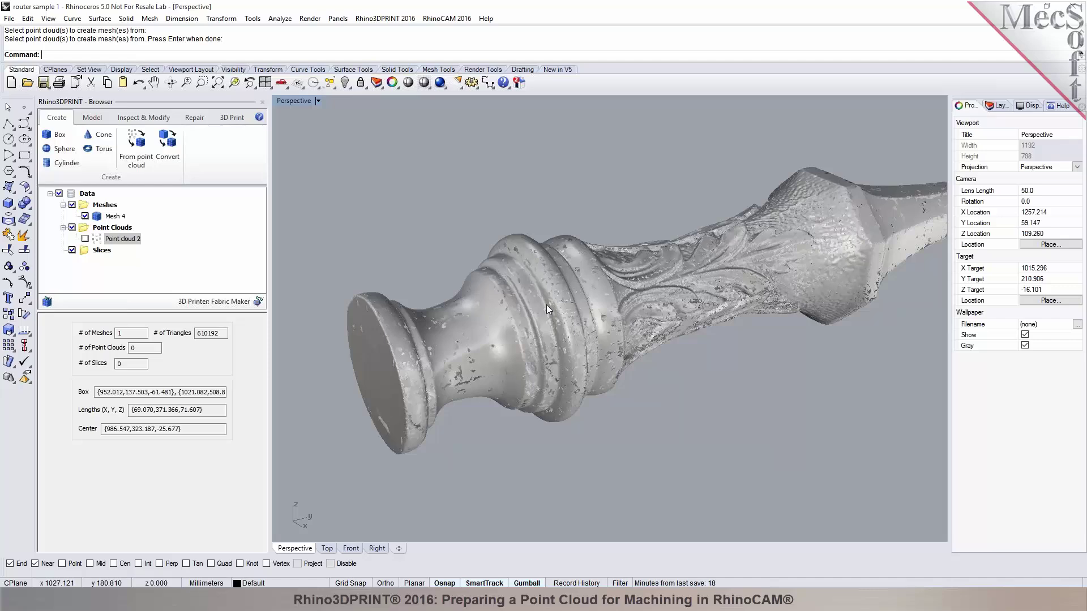
{"action": "scroll", "coordinate": [542, 305], "scroll_direction": "up", "scroll_amount": 3}
{"action": "scroll", "coordinate": [545, 307], "scroll_direction": "down", "scroll_amount": 1}
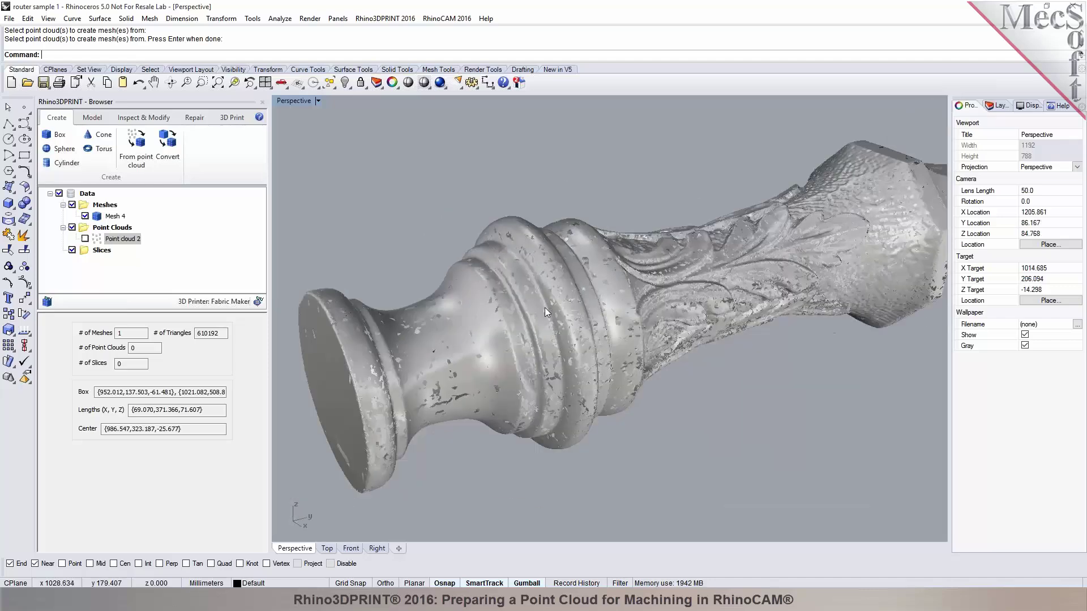
{"action": "right_click_drag", "start_coordinate": [545, 307], "coordinate": [566, 334]}
{"action": "scroll", "coordinate": [606, 306], "scroll_direction": "down", "scroll_amount": 3}
{"action": "scroll", "coordinate": [606, 304], "scroll_direction": "up", "scroll_amount": 3}
{"action": "scroll", "coordinate": [644, 340], "scroll_direction": "down", "scroll_amount": 3}
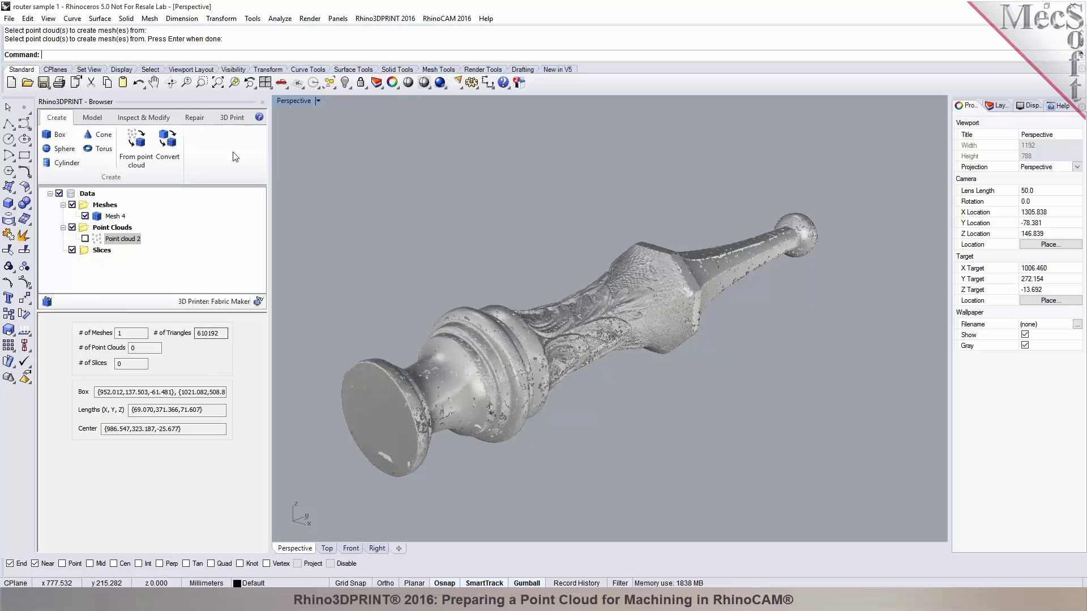
- Diagnose the mesh for open edges and close the diagnosis
{"action": "left_click", "coordinate": [194, 117]}
{"action": "left_click", "coordinate": [458, 347]}
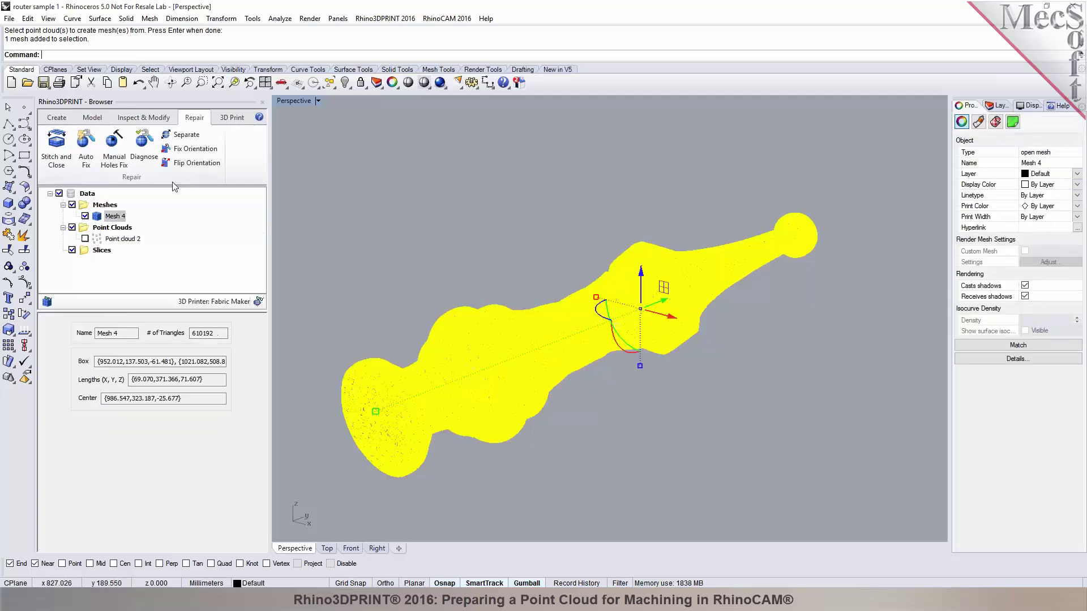
{"action": "left_click", "coordinate": [144, 148]}
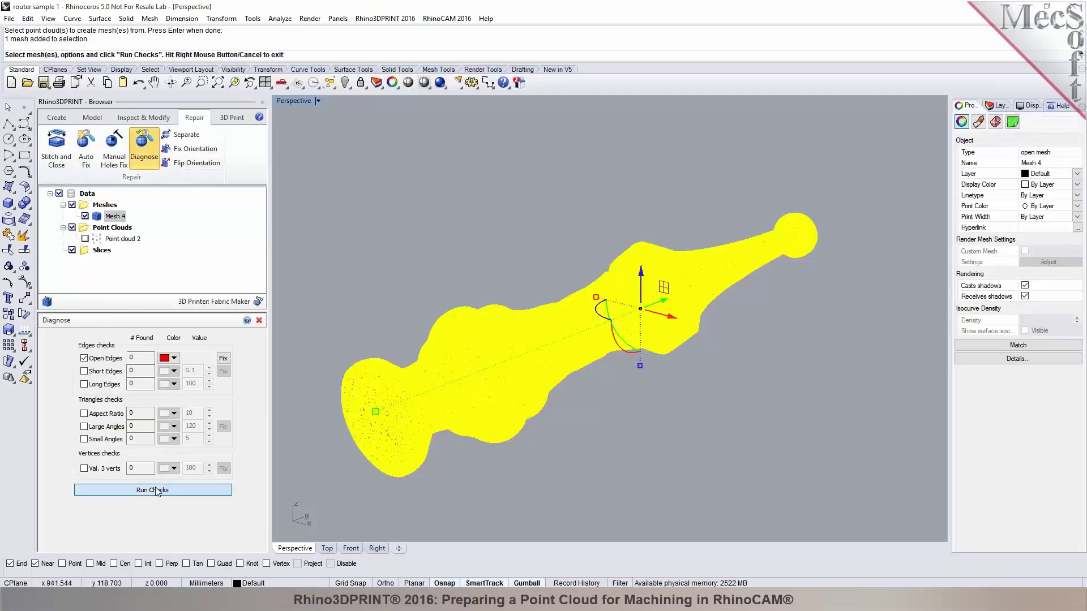
{"action": "left_click", "coordinate": [157, 490]}
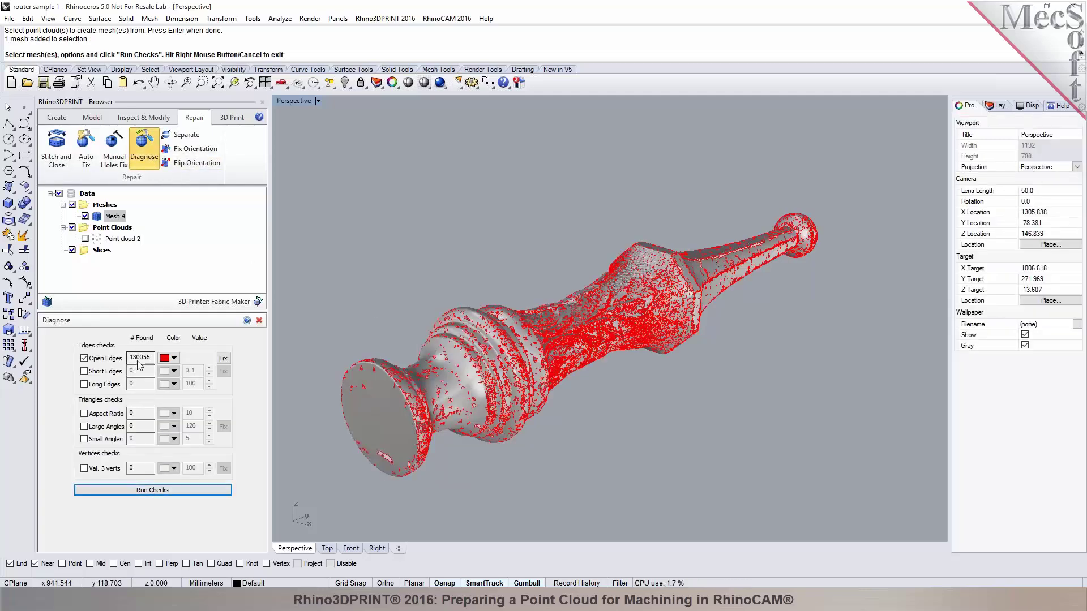
{"action": "left_click", "coordinate": [259, 321]}
- Repair the mesh with Auto Fix and inspect the repaired leaf carving up close
{"action": "scroll", "coordinate": [405, 342], "scroll_direction": "up", "scroll_amount": 3}
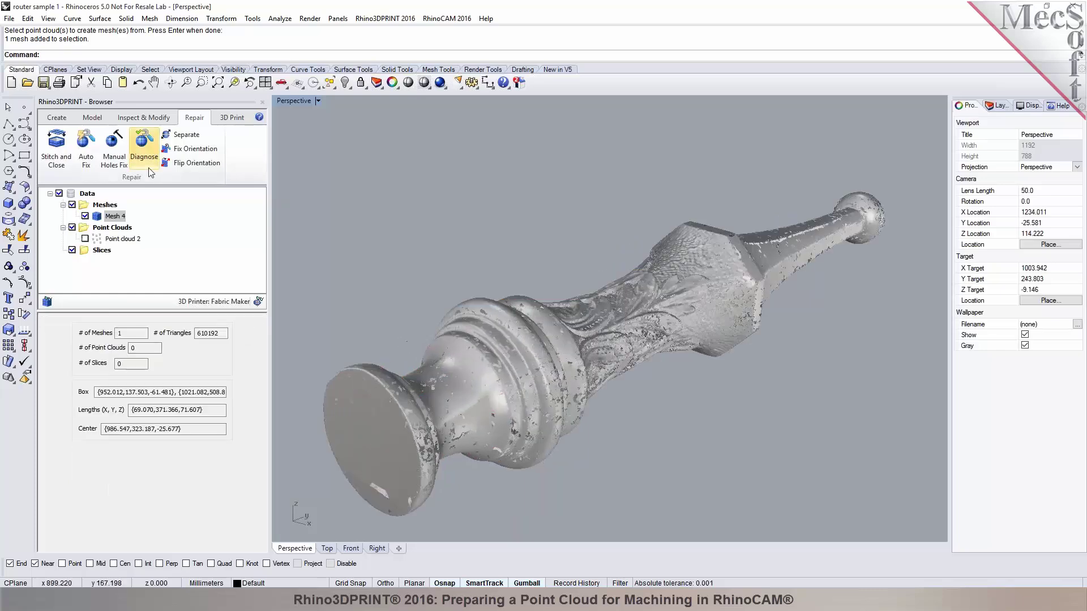
{"action": "left_click", "coordinate": [86, 146]}
{"action": "key", "text": "Return"}
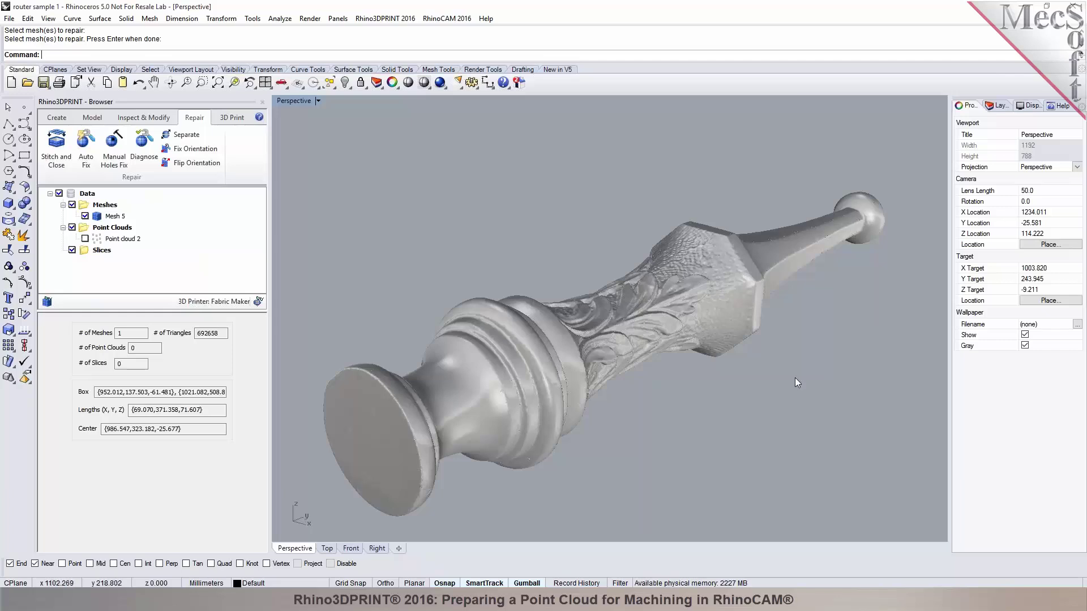
{"action": "right_click_drag", "start_coordinate": [795, 379], "coordinate": [759, 387]}
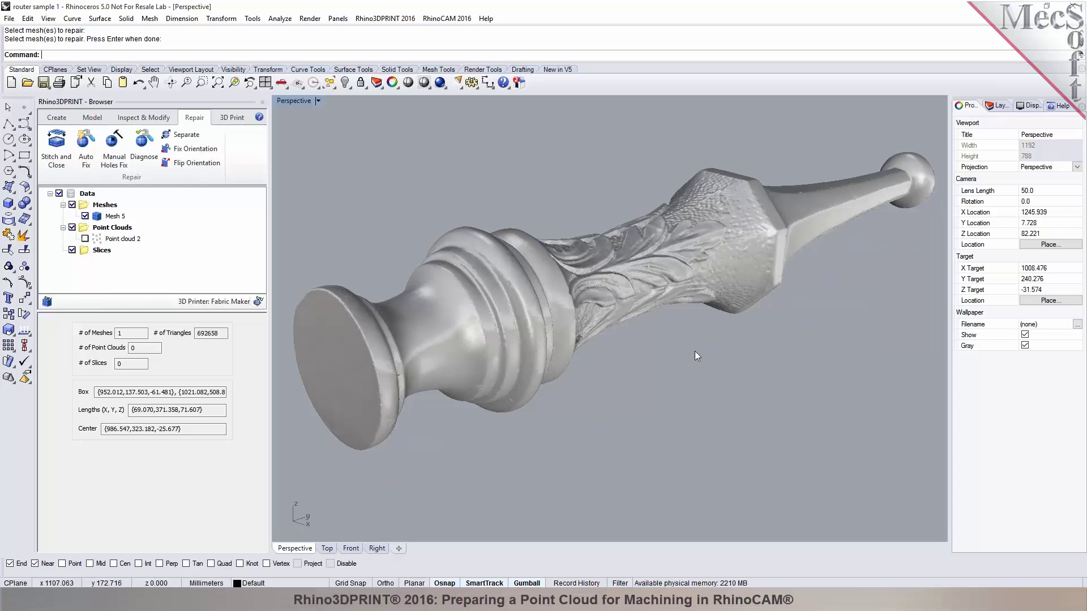
{"action": "scroll", "coordinate": [674, 223], "scroll_direction": "up", "scroll_amount": 10}
{"action": "right_click_drag", "start_coordinate": [686, 267], "coordinate": [715, 367]}
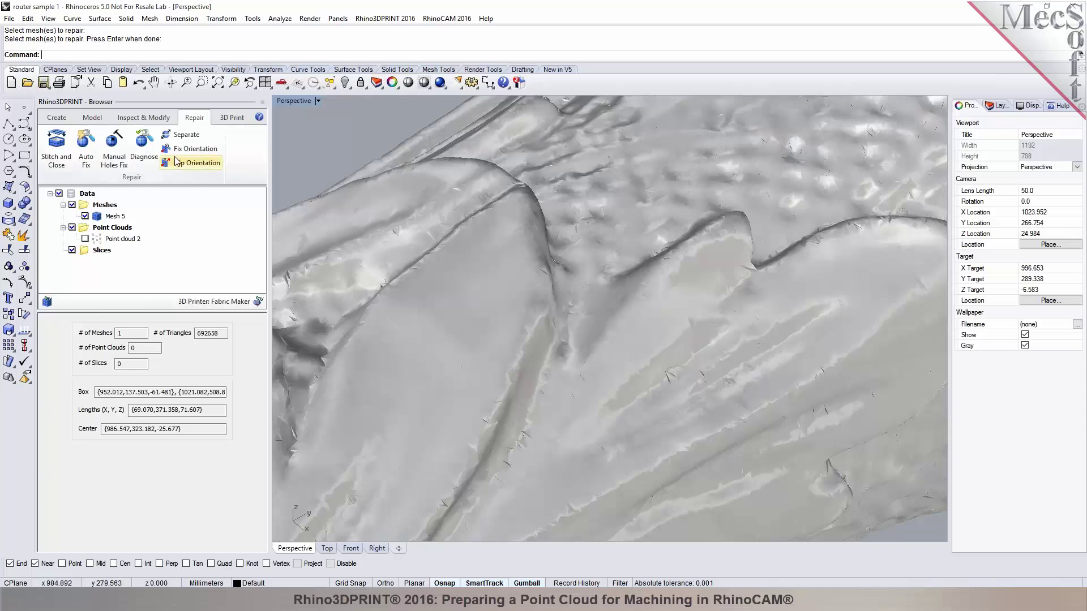
{"action": "left_click", "coordinate": [144, 117]}
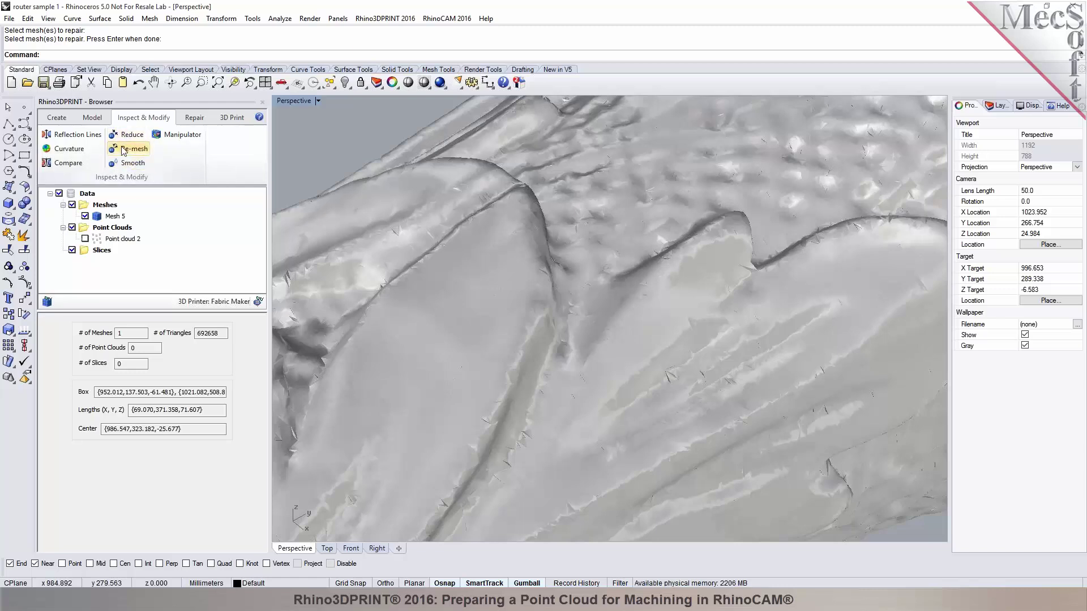
{"action": "left_click", "coordinate": [150, 19]}
{"action": "mouse_move", "coordinate": [185, 143]}
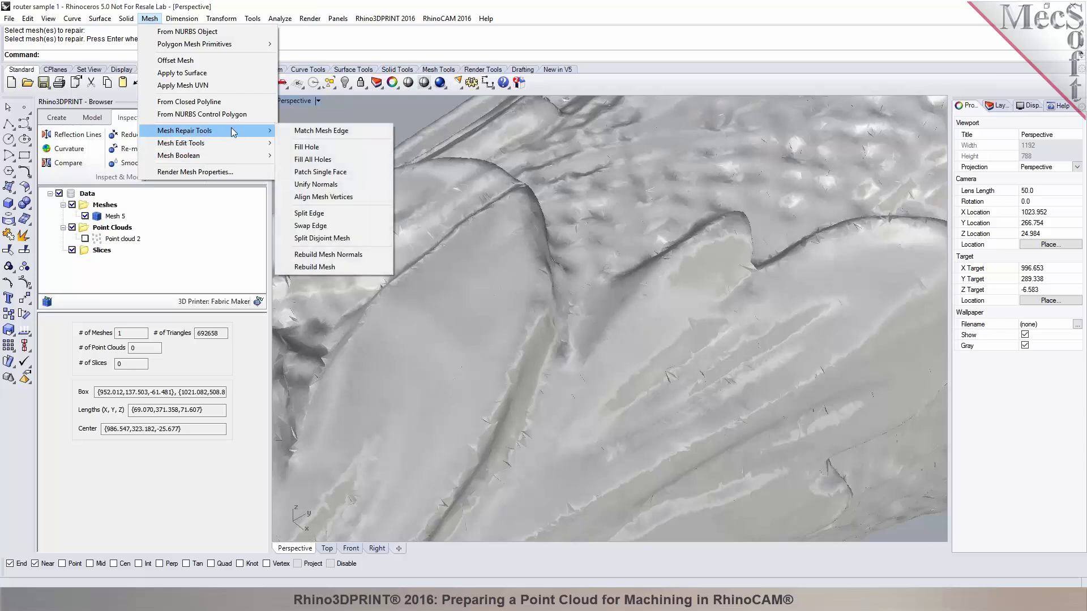
{"action": "left_click", "coordinate": [411, 116]}
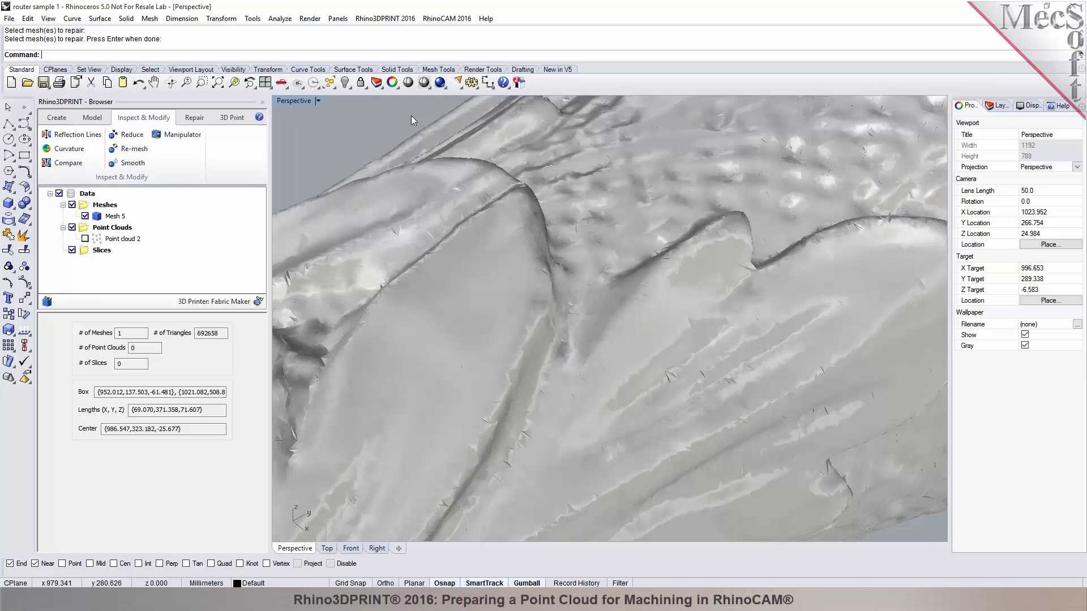